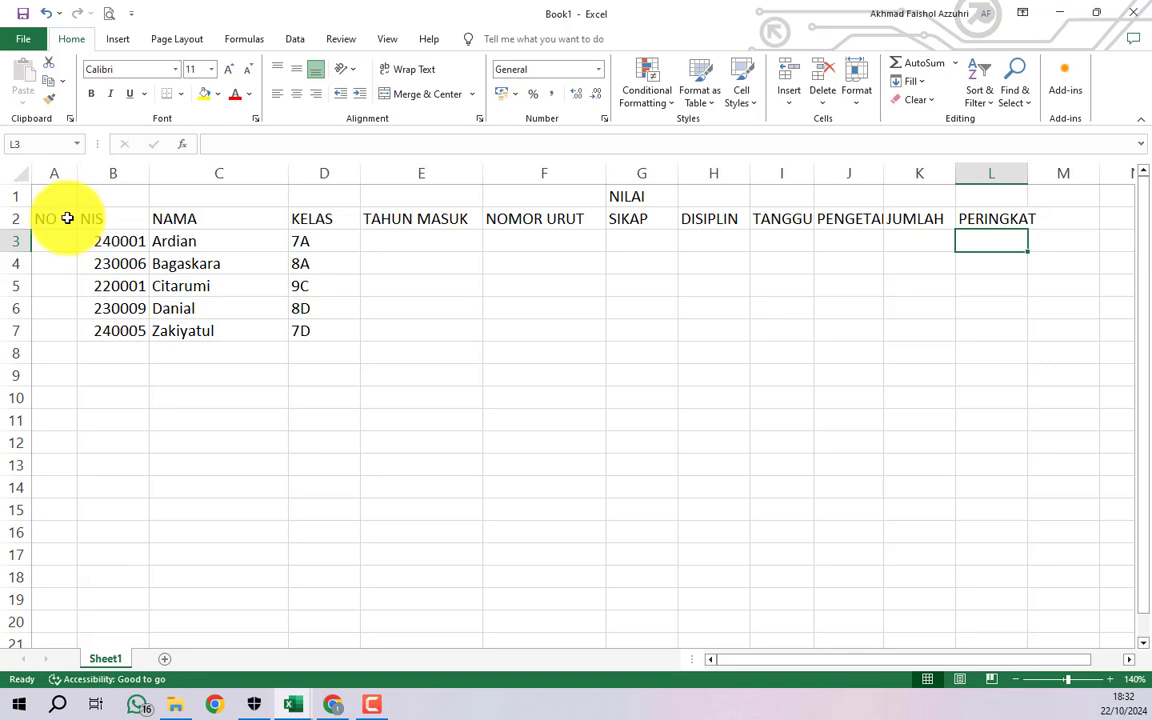
# - Select the whole student table, then review the NO through NOMOR URUT headers
pyautogui.moveTo(57, 196)
pyautogui.mouseDown()
pyautogui.moveTo(895, 298)
pyautogui.moveTo(933, 398)
pyautogui.mouseUp()
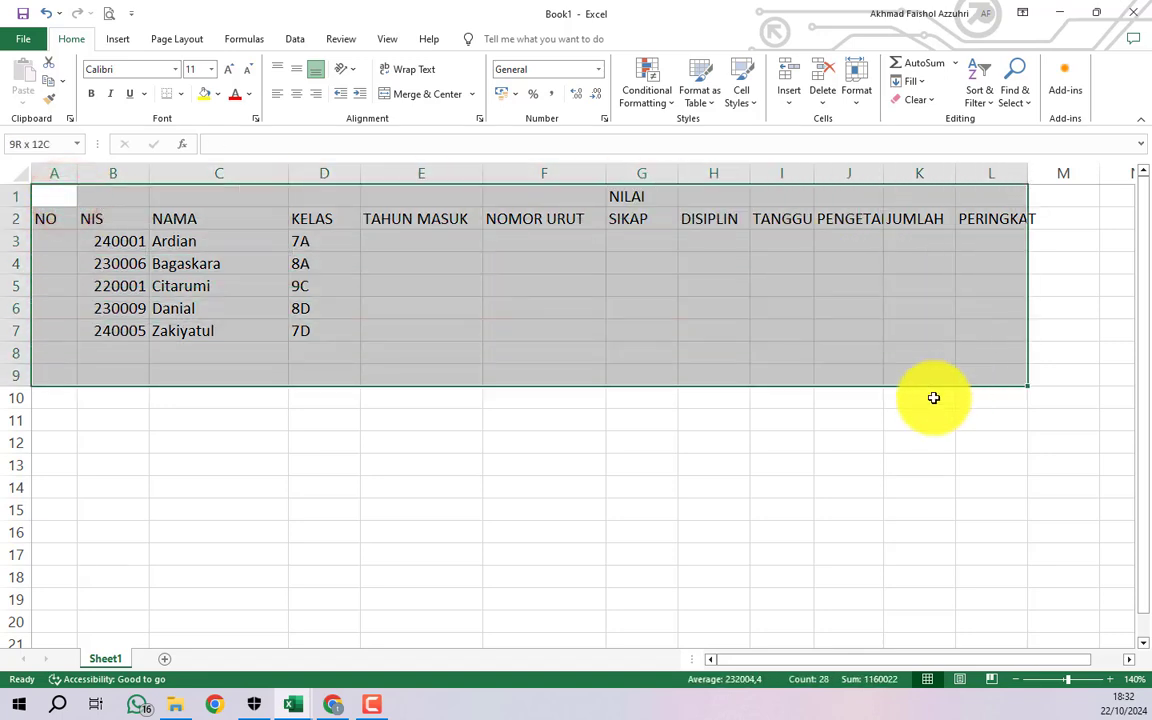
pyautogui.click(830, 437)
pyautogui.moveTo(51, 218); pyautogui.dragTo(132, 217)
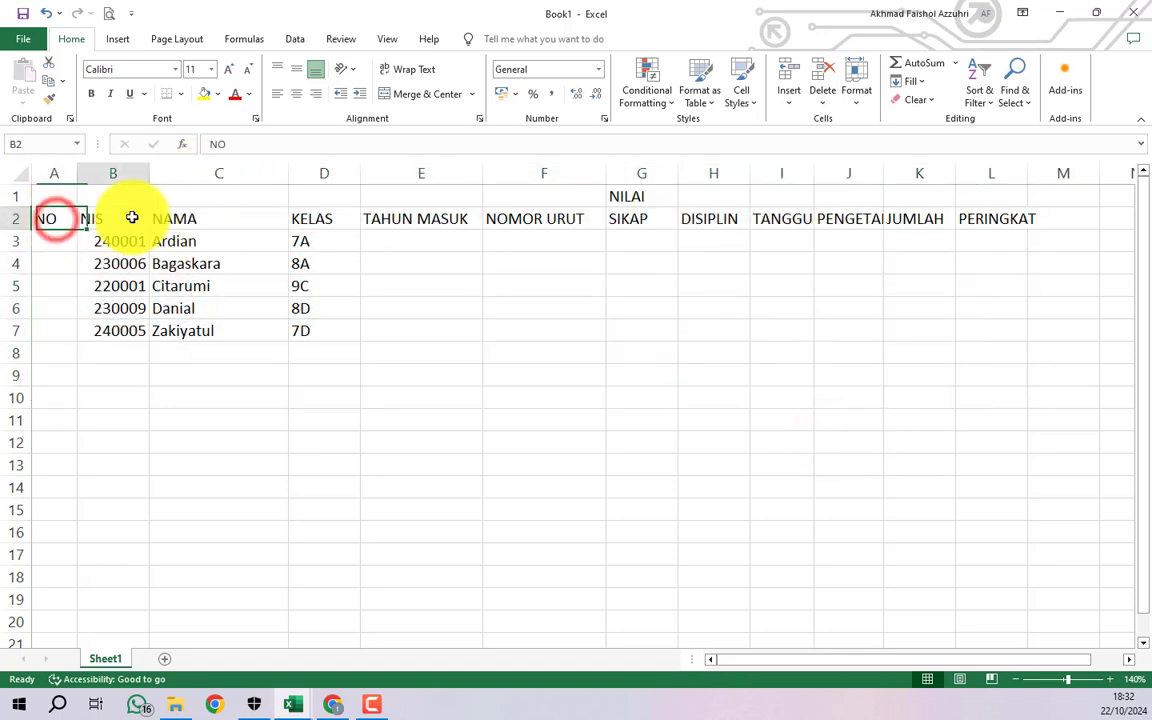
pyautogui.click(130, 217)
pyautogui.click(180, 217)
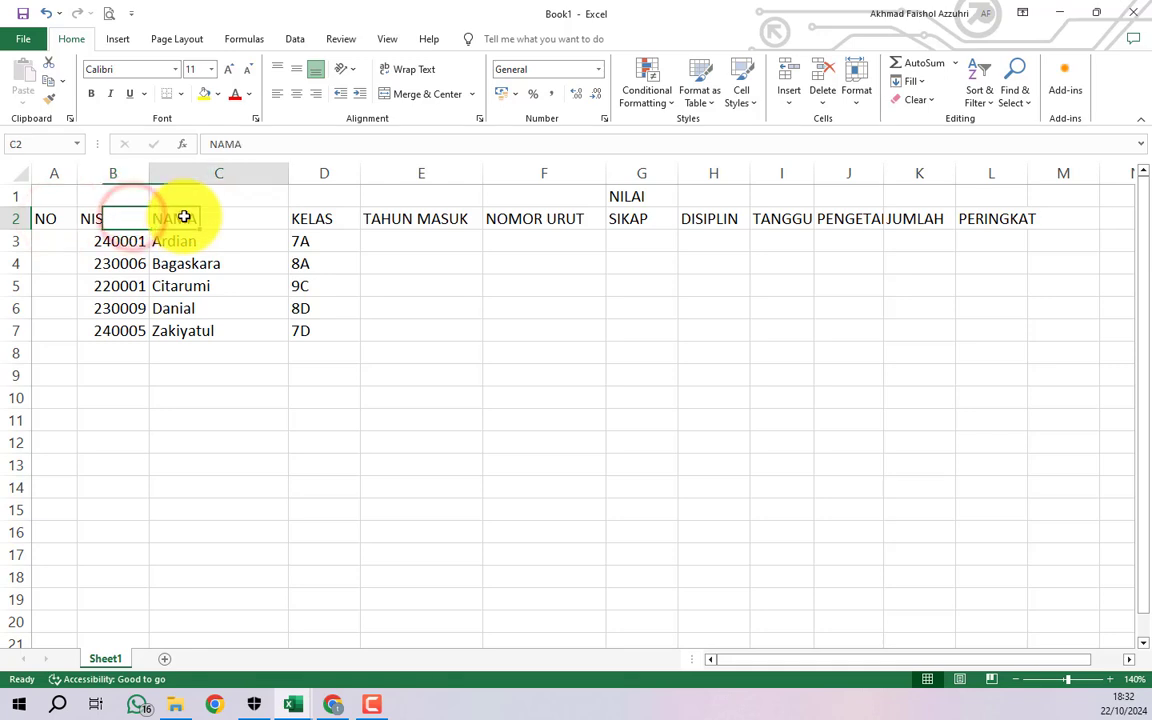
pyautogui.click(320, 218)
pyautogui.click(398, 218)
pyautogui.click(521, 218)
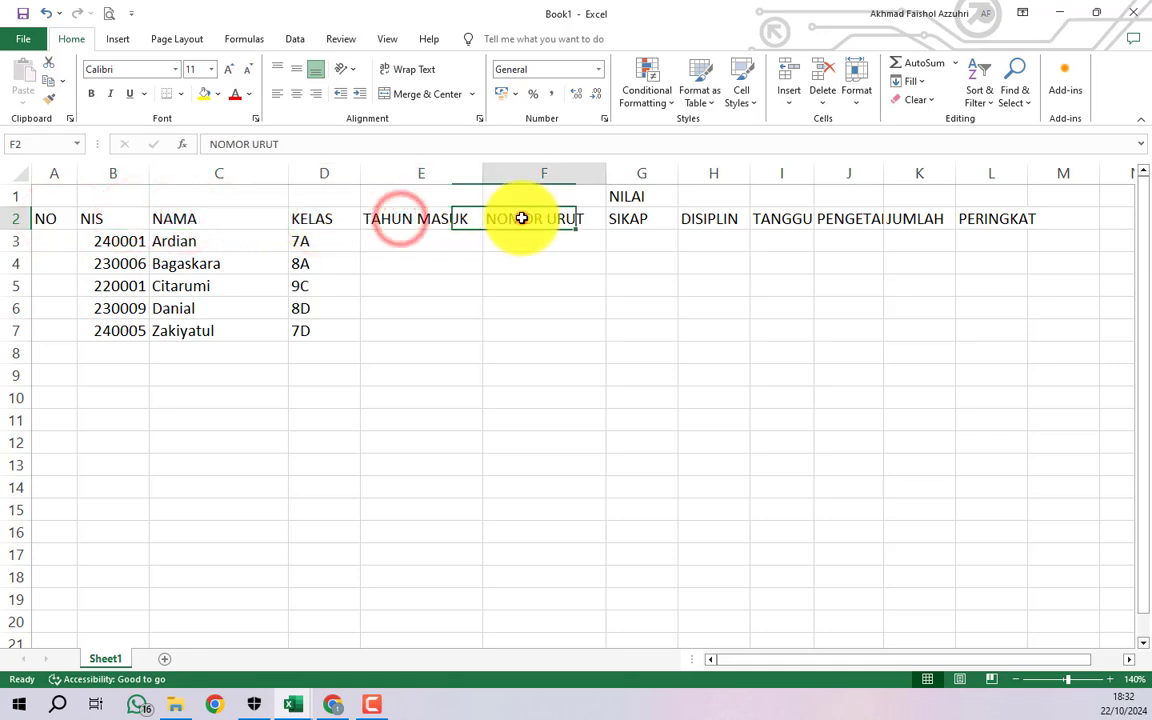
# - Review the NILAI group title and the score, JUMLAH and PERINGKAT headers
pyautogui.click(647, 191)
pyautogui.click(645, 215)
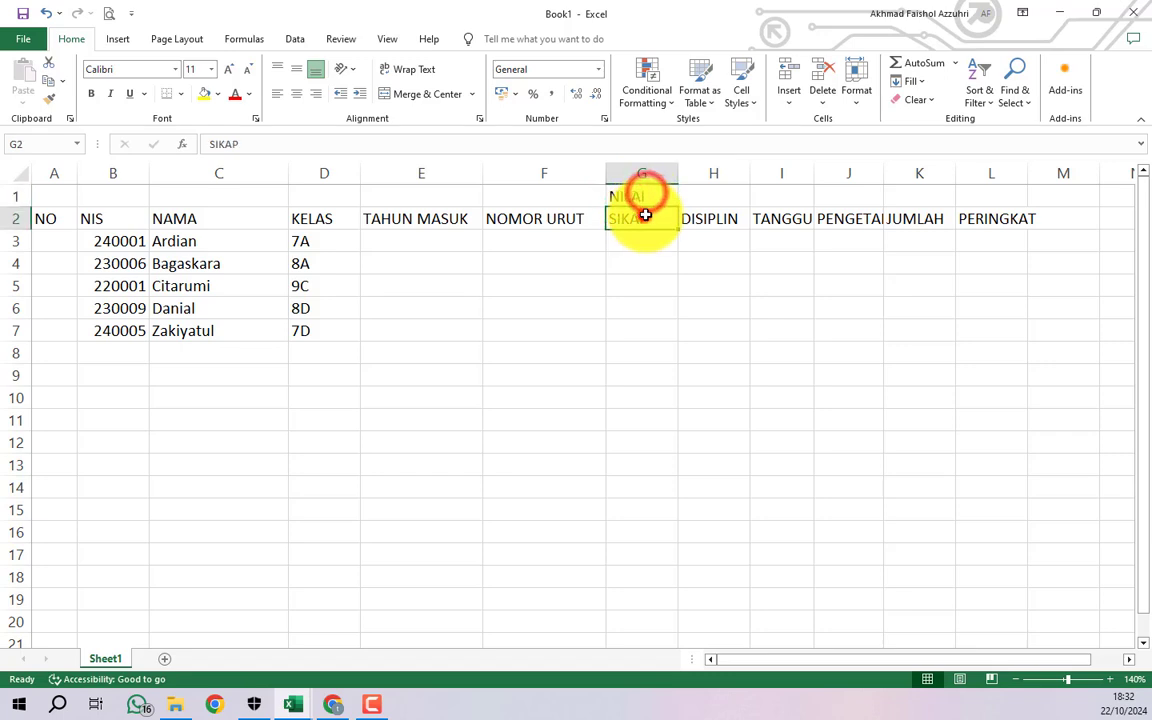
pyautogui.click(702, 216)
pyautogui.click(782, 218)
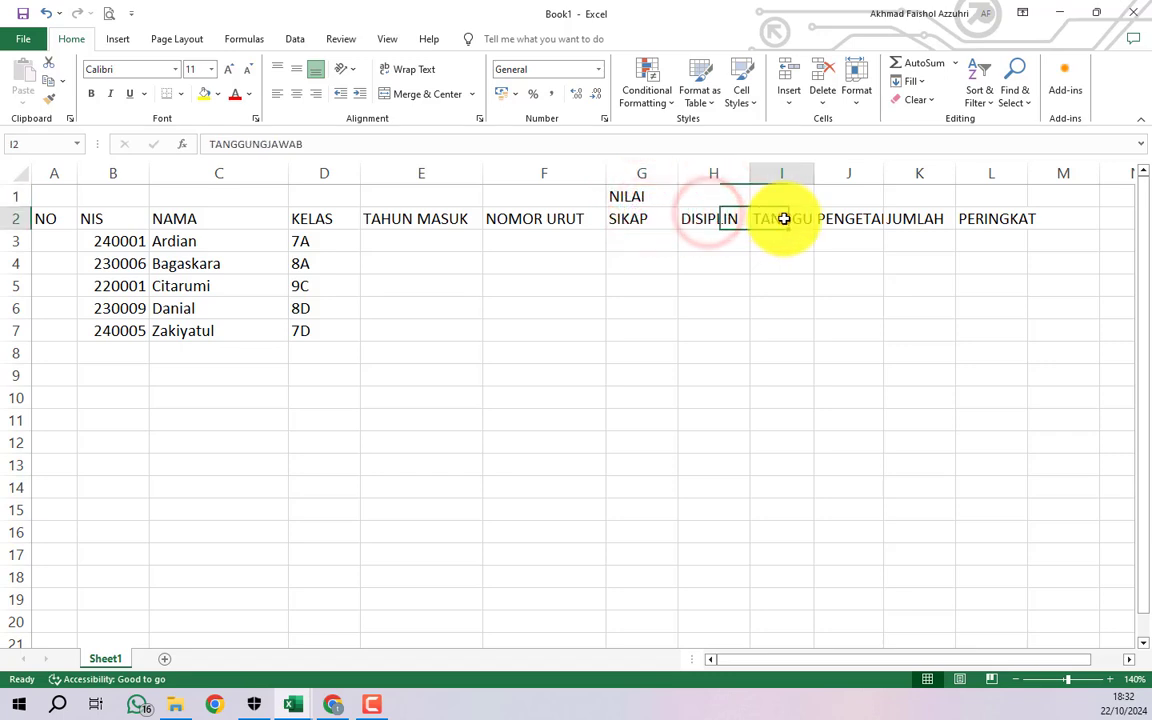
pyautogui.click(845, 218)
pyautogui.click(903, 218)
pyautogui.click(985, 218)
# - Inspect a score cell, a student name, and the NILAI title with its four score headers
pyautogui.click(862, 263)
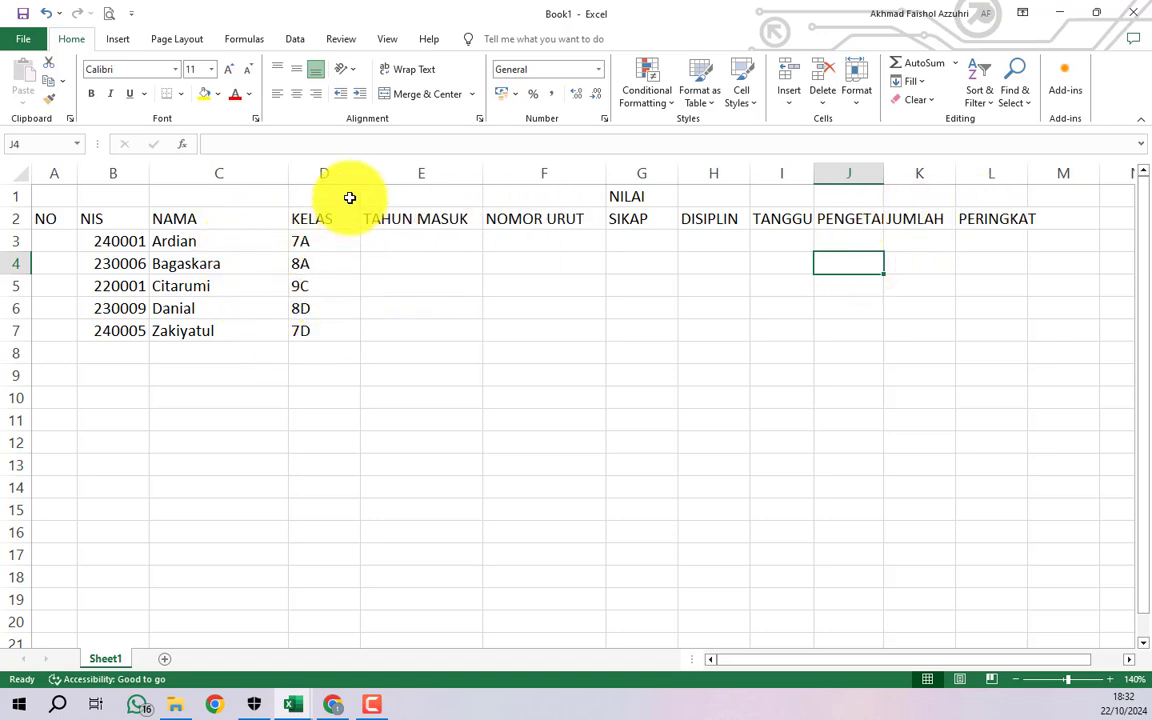
pyautogui.click(189, 264)
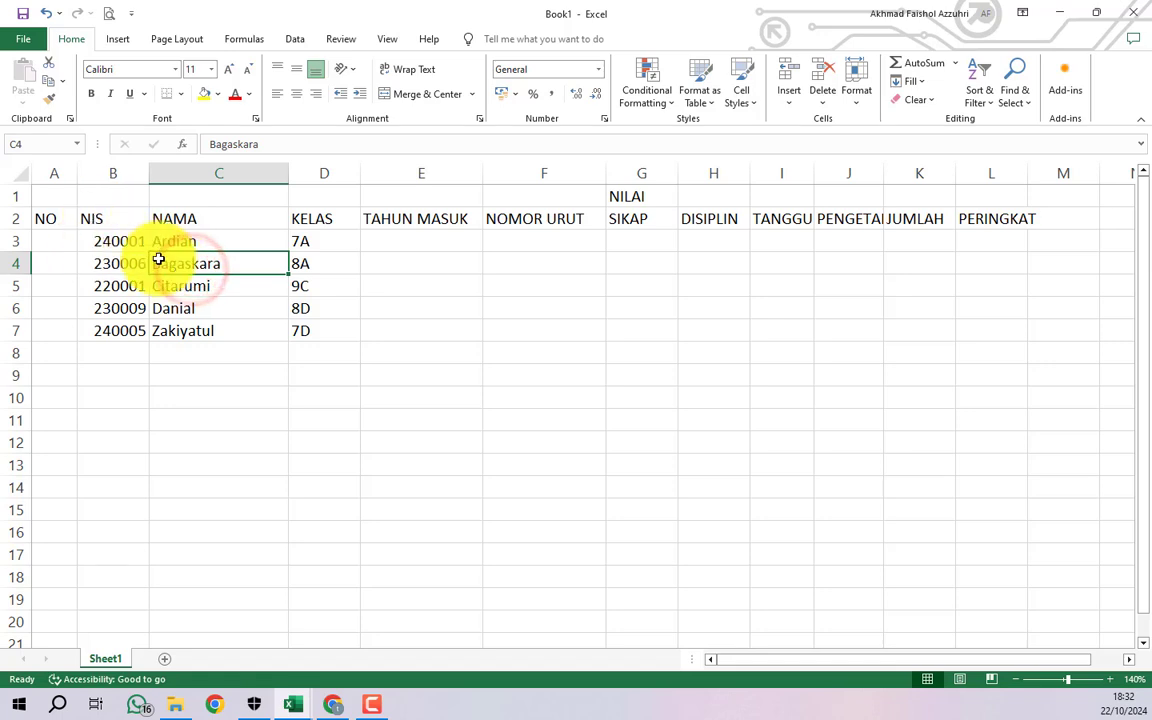
pyautogui.click(54, 221)
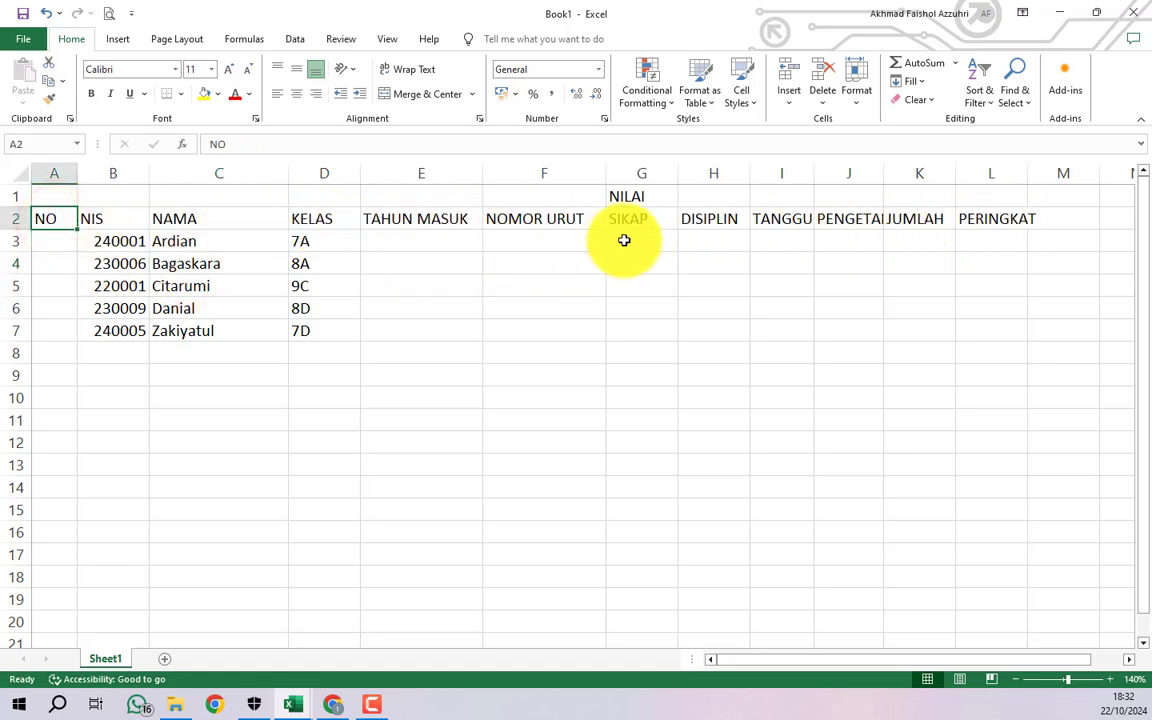
pyautogui.click(634, 198)
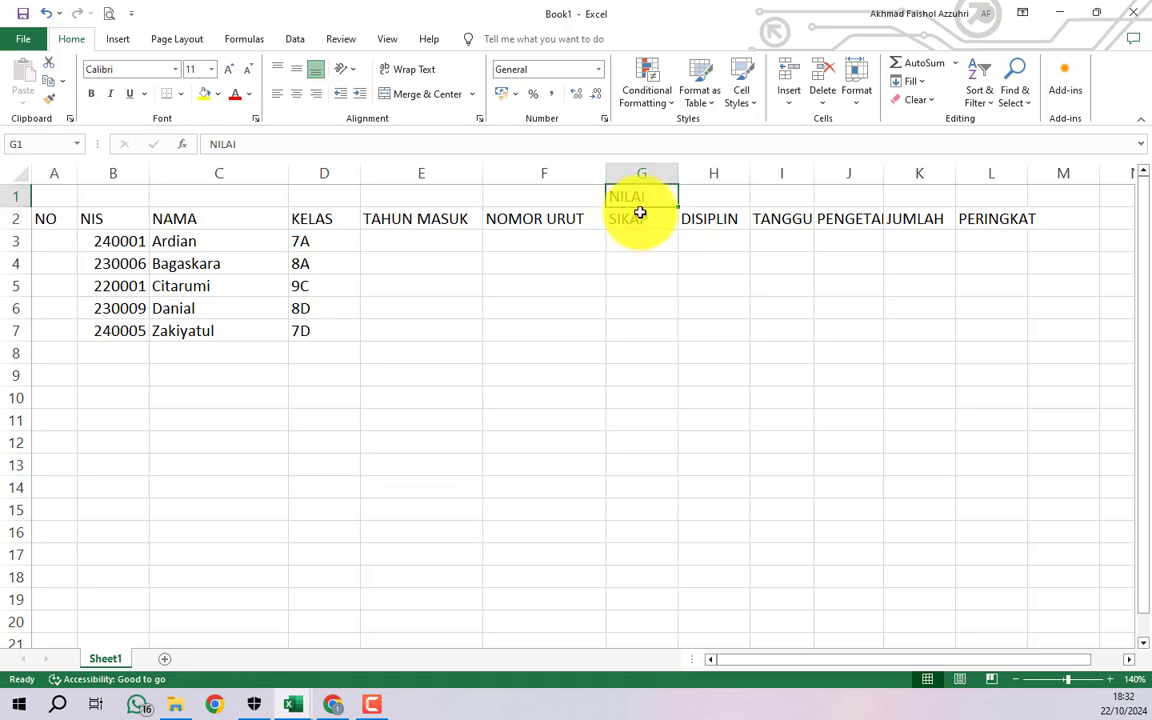
pyautogui.click(640, 217)
pyautogui.click(689, 217)
pyautogui.click(766, 217)
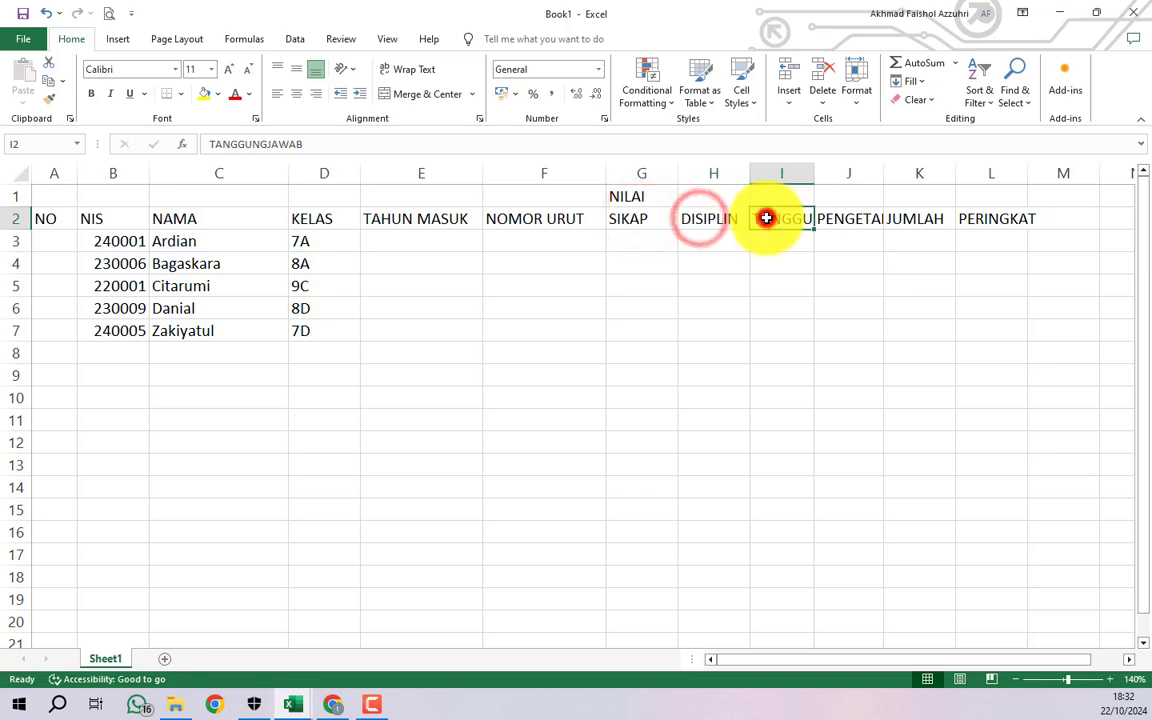
pyautogui.click(836, 217)
# - Compare the NILAI title cell G1 with cell I1 and the SIKAP column
pyautogui.click(647, 221)
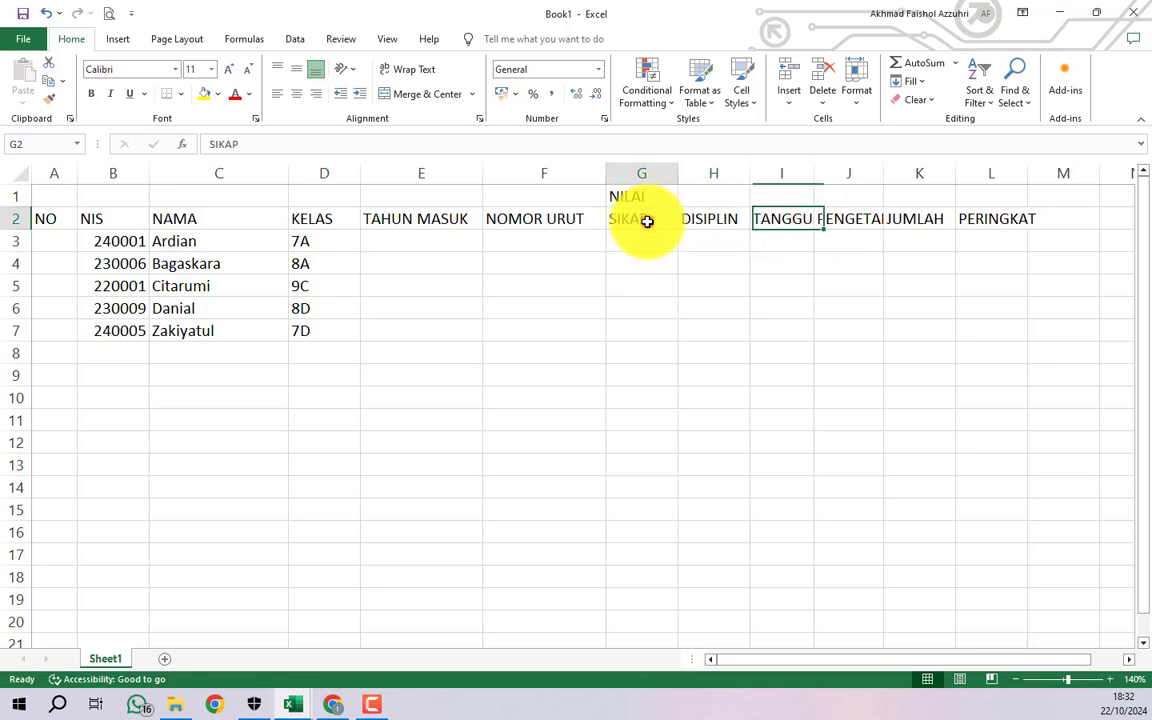
pyautogui.click(645, 204)
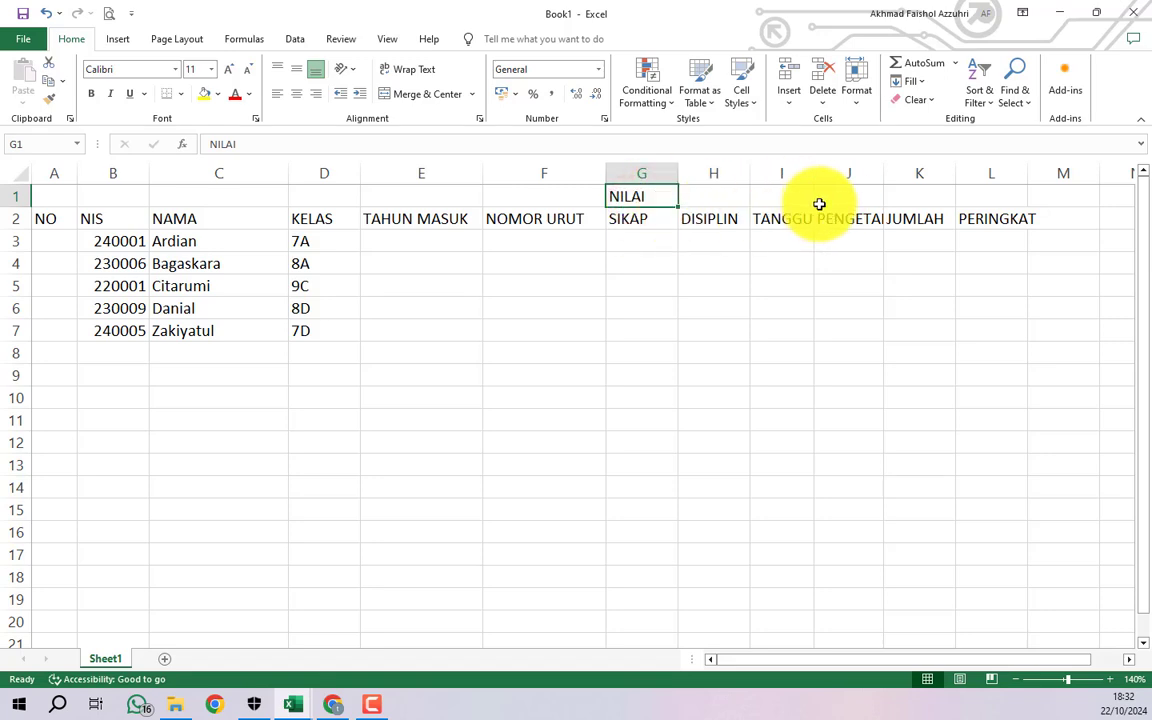
pyautogui.click(655, 174)
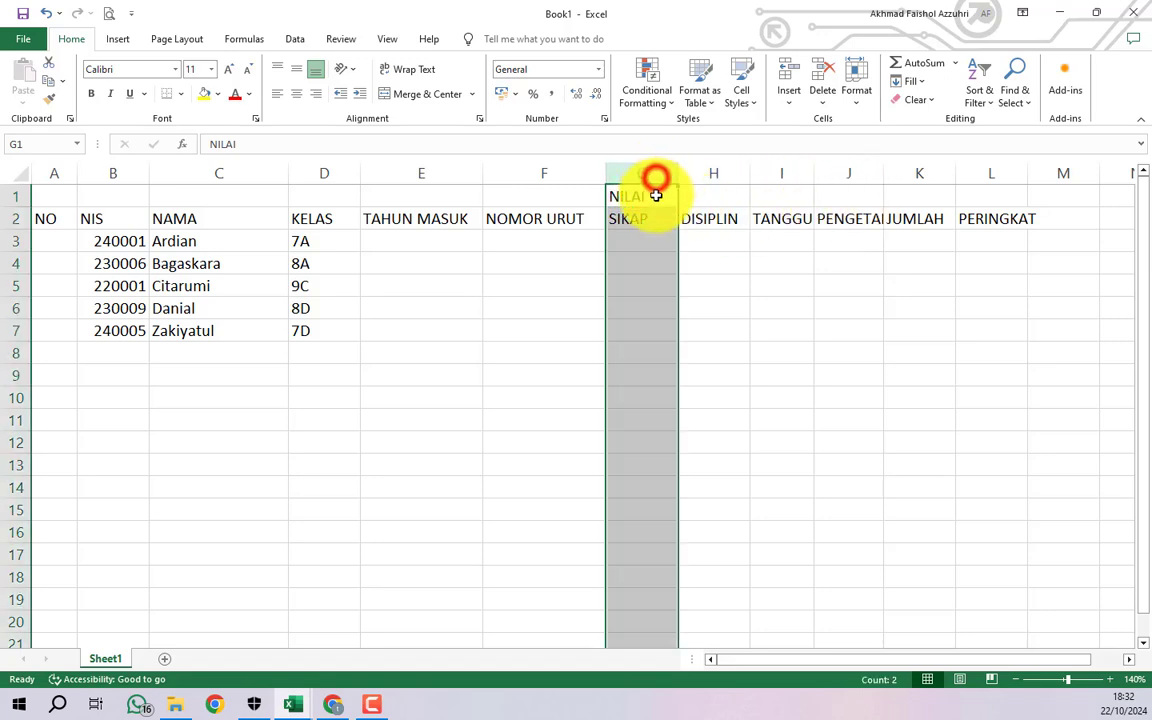
pyautogui.click(658, 193)
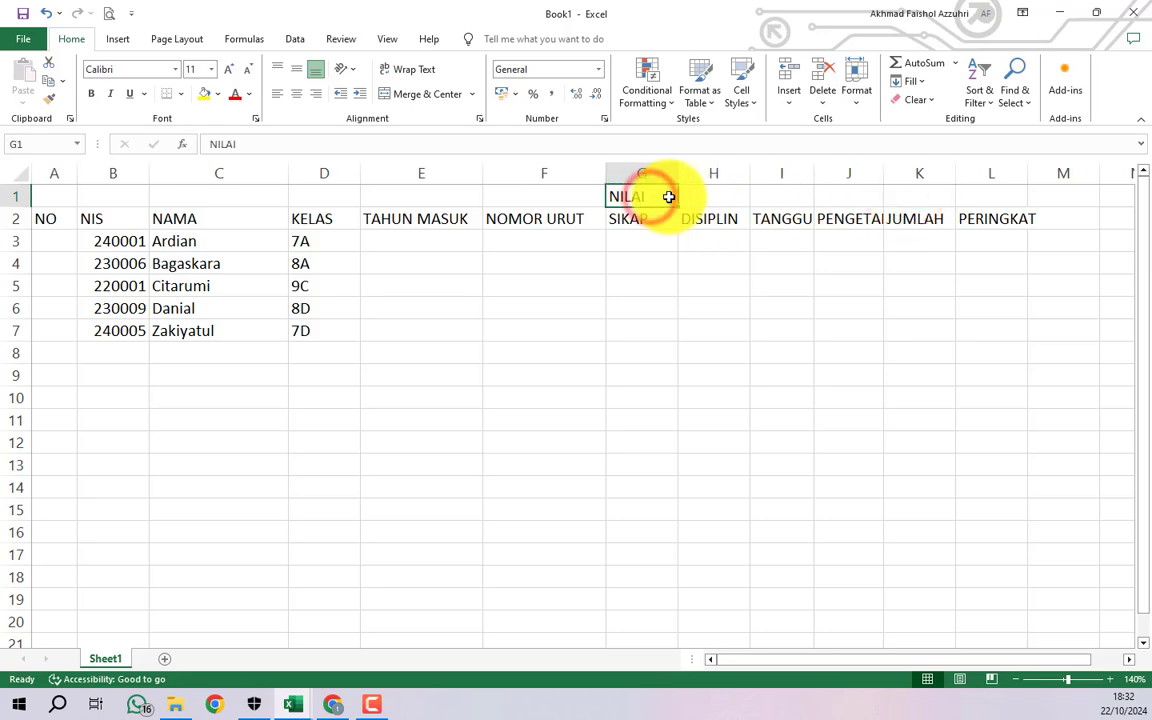
pyautogui.click(759, 194)
pyautogui.click(638, 198)
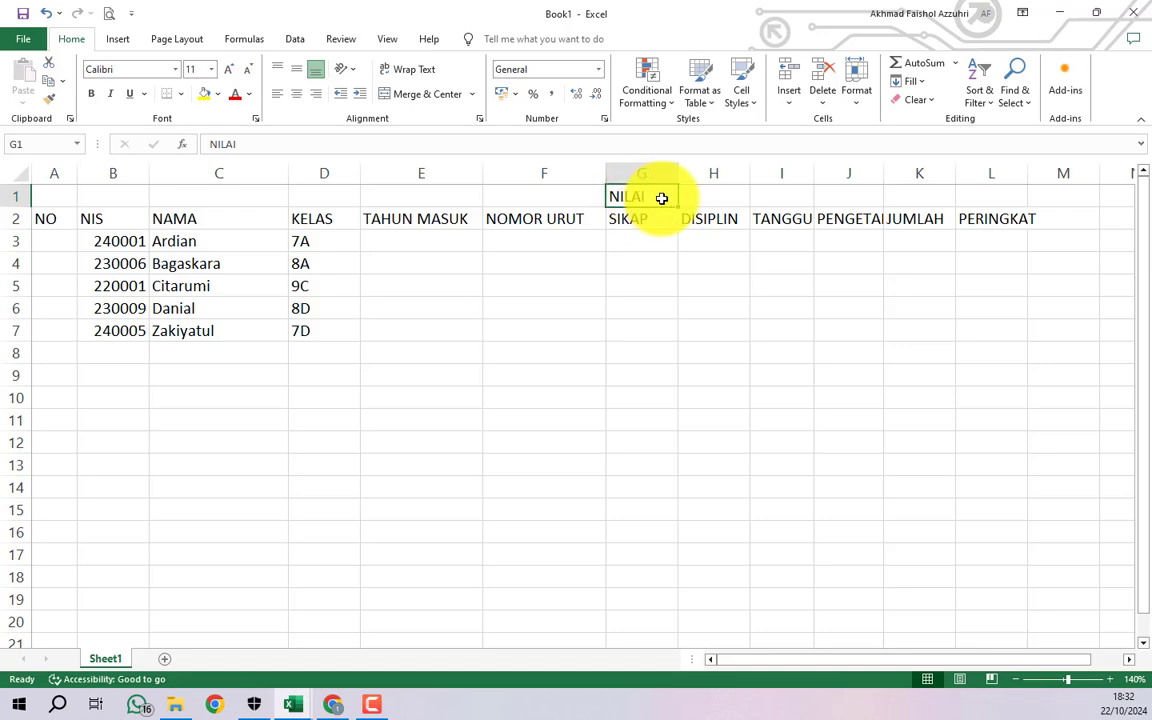
# - Merge and centre G1:J1 so NILAI spans the SIKAP to PENGETAHUAN columns
pyautogui.moveTo(676, 197); pyautogui.dragTo(846, 191)
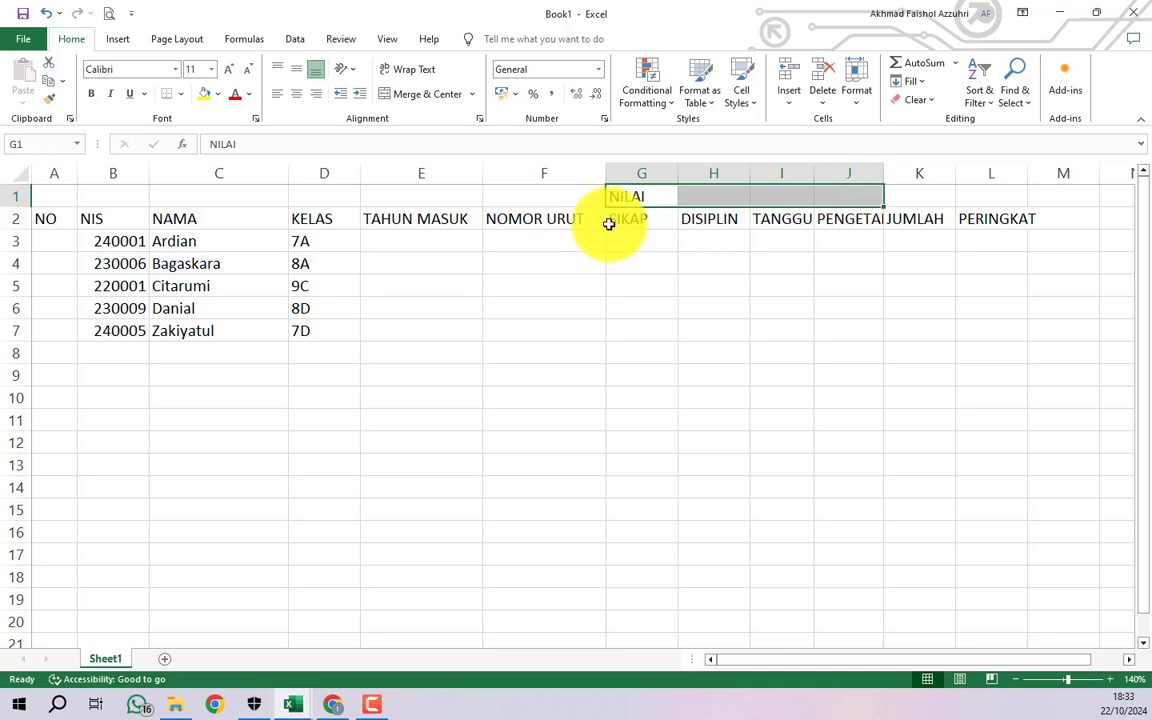
pyautogui.click(406, 97)
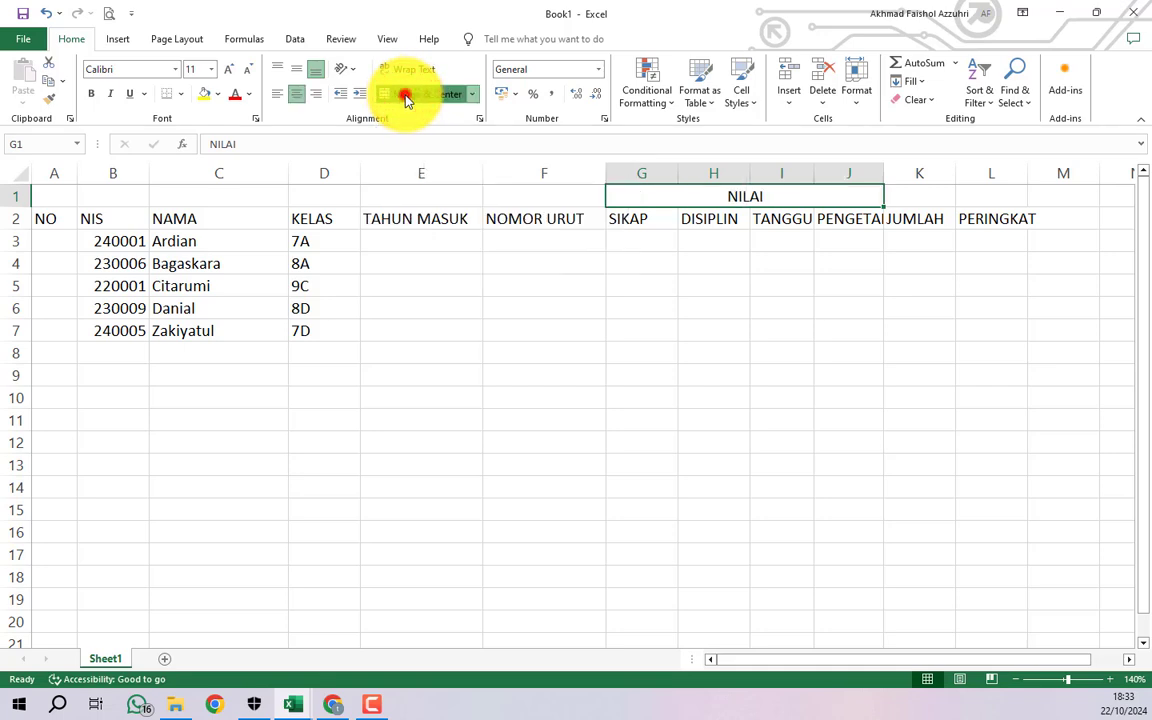
pyautogui.click(405, 96)
pyautogui.click(405, 96)
pyautogui.click(784, 216)
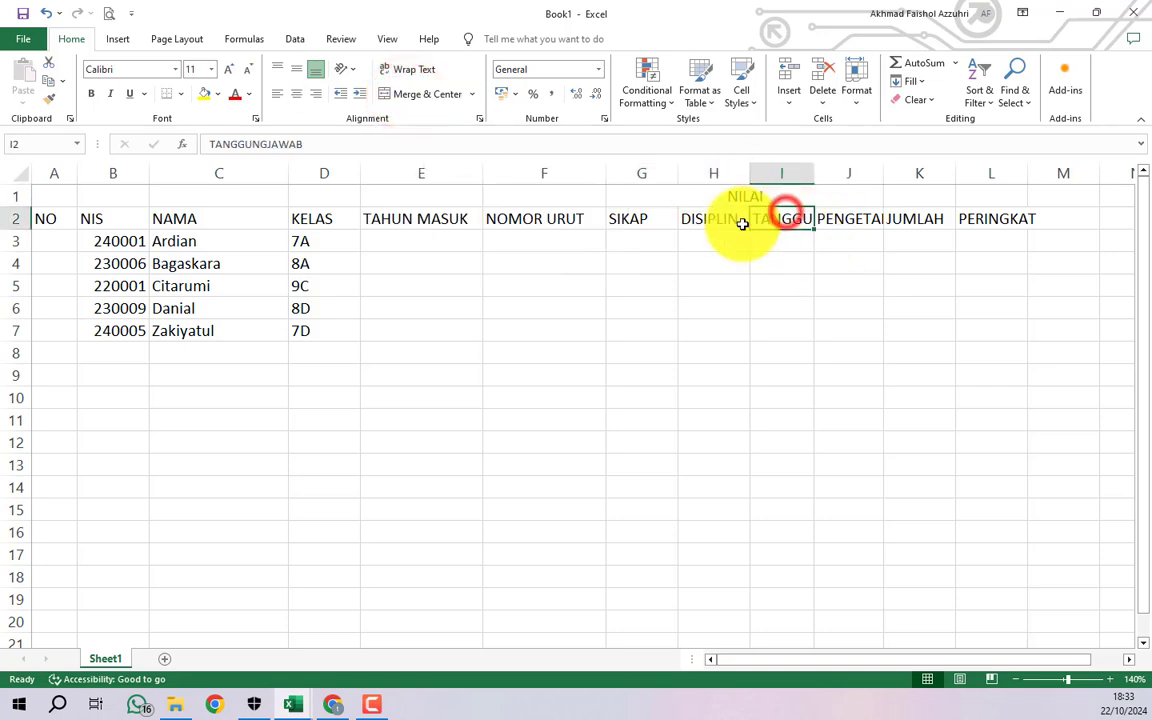
pyautogui.click(740, 222)
# - Merge and centre rows 1–2 for the NO, NIS, NAMA and KELAS headers (A–D)
pyautogui.click(40, 216)
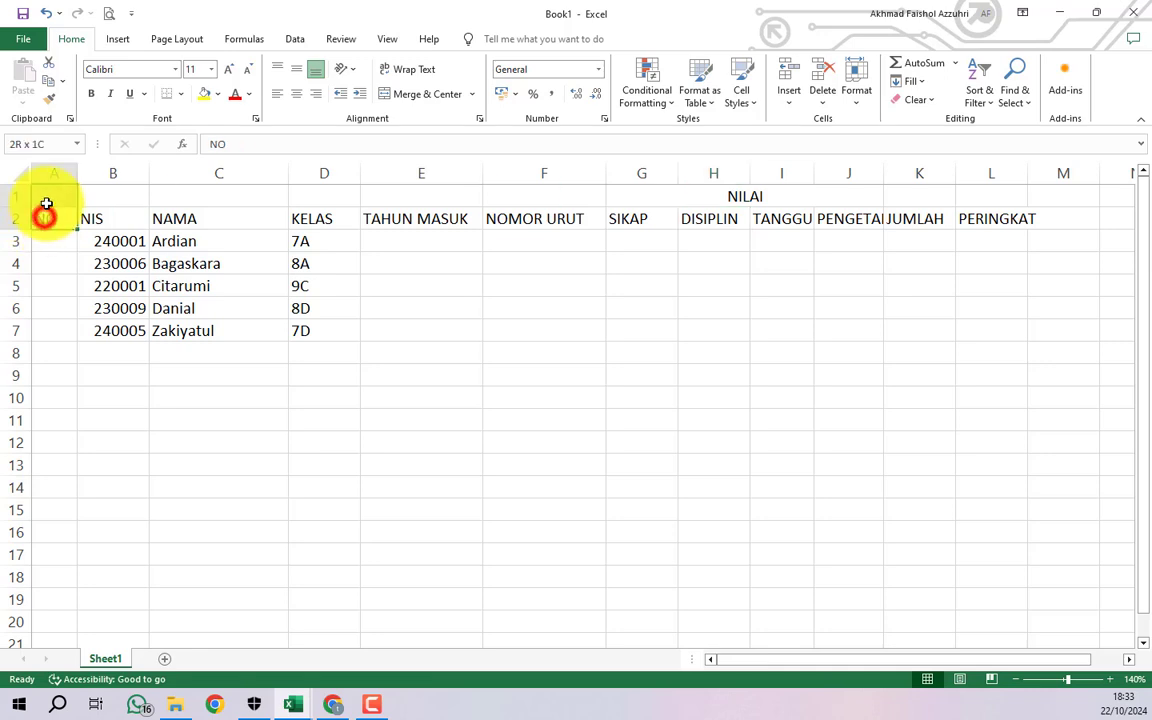
pyautogui.click(116, 226)
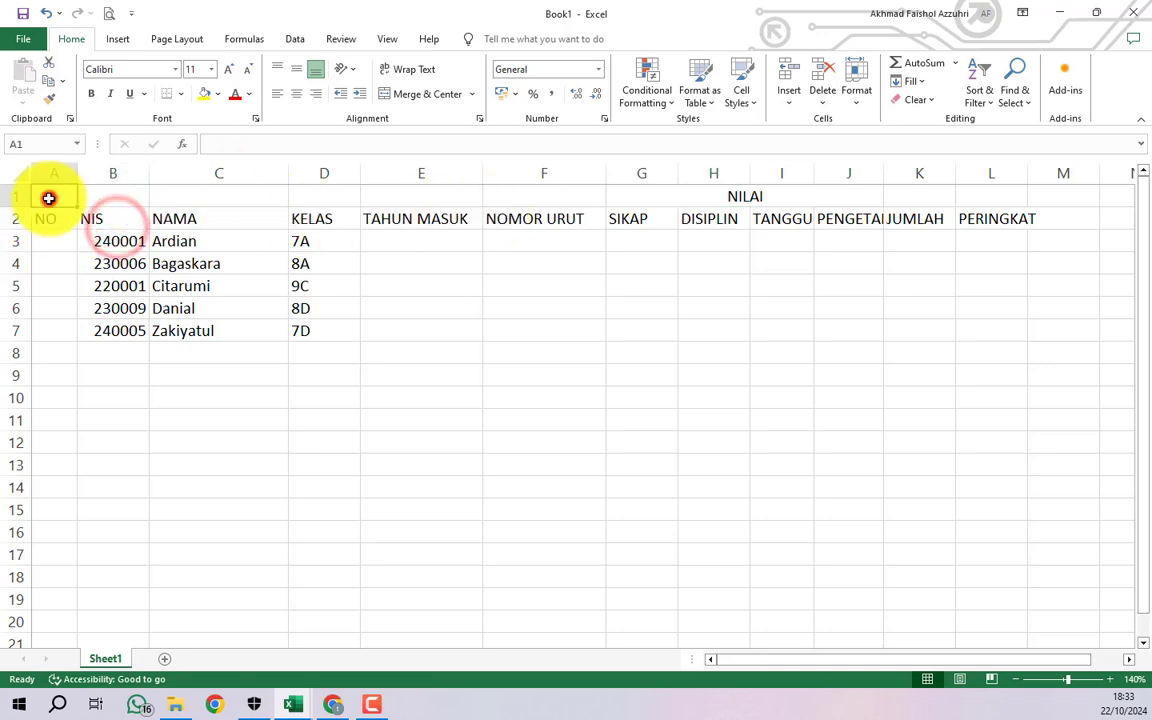
pyautogui.moveTo(50, 218); pyautogui.dragTo(51, 202)
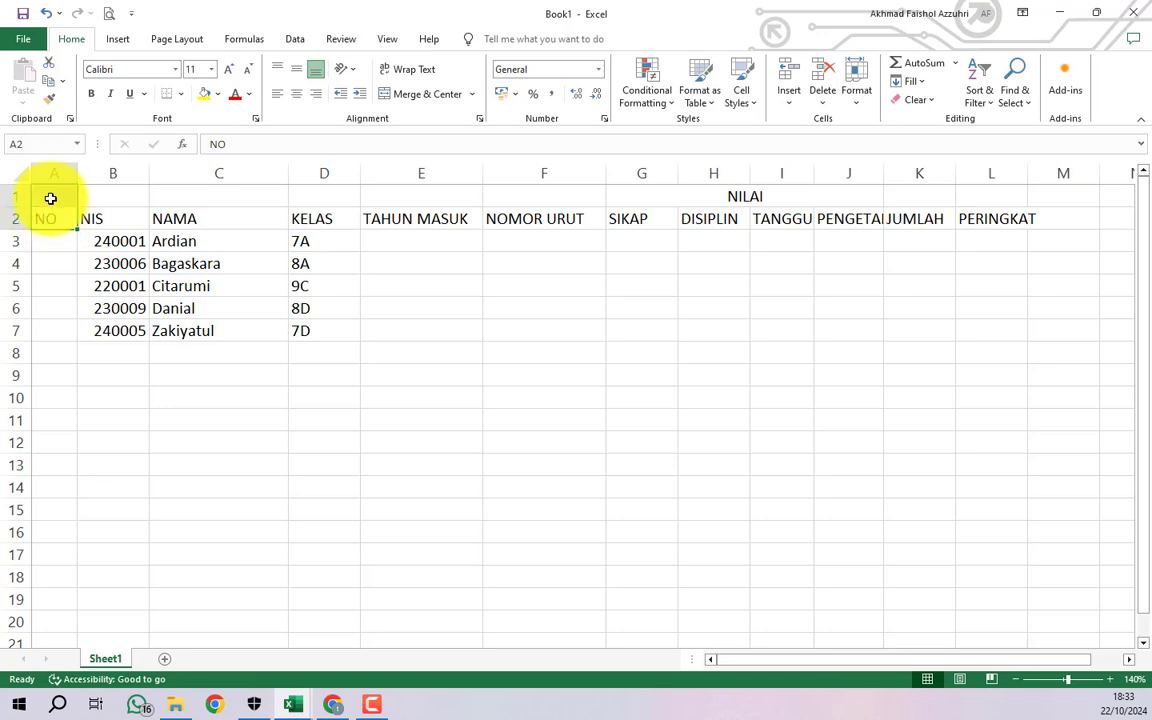
pyautogui.click(416, 97)
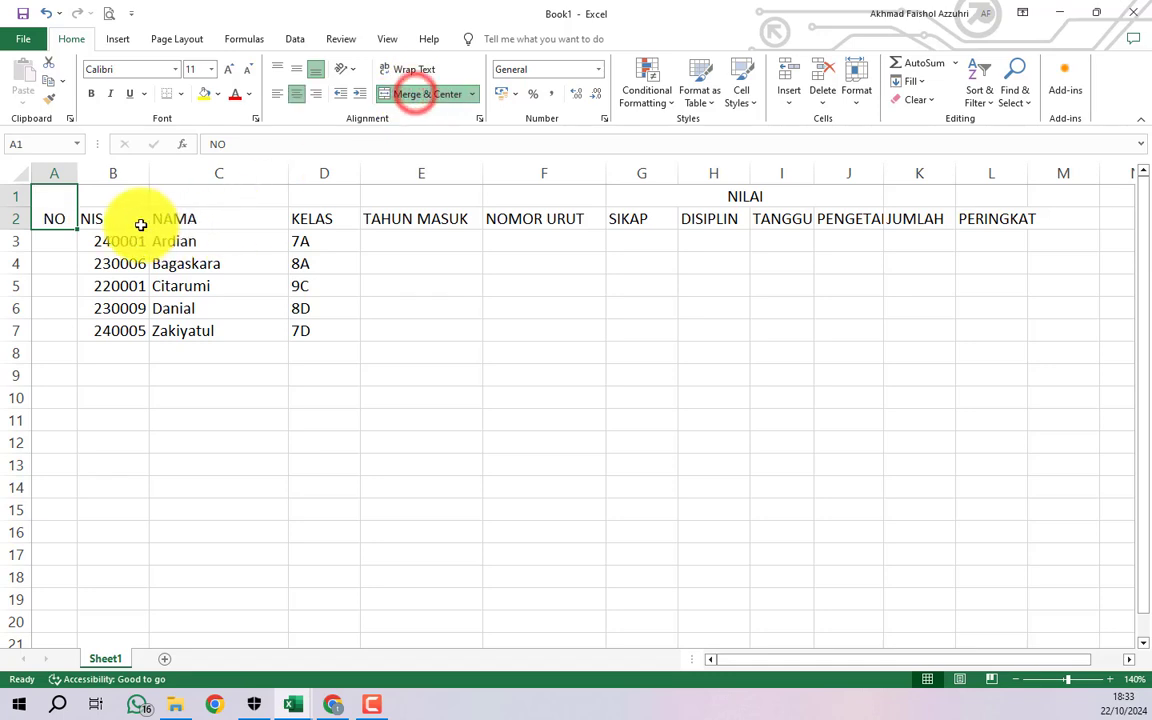
pyautogui.moveTo(141, 222); pyautogui.dragTo(131, 199)
pyautogui.click(391, 95)
pyautogui.moveTo(249, 226); pyautogui.dragTo(247, 195)
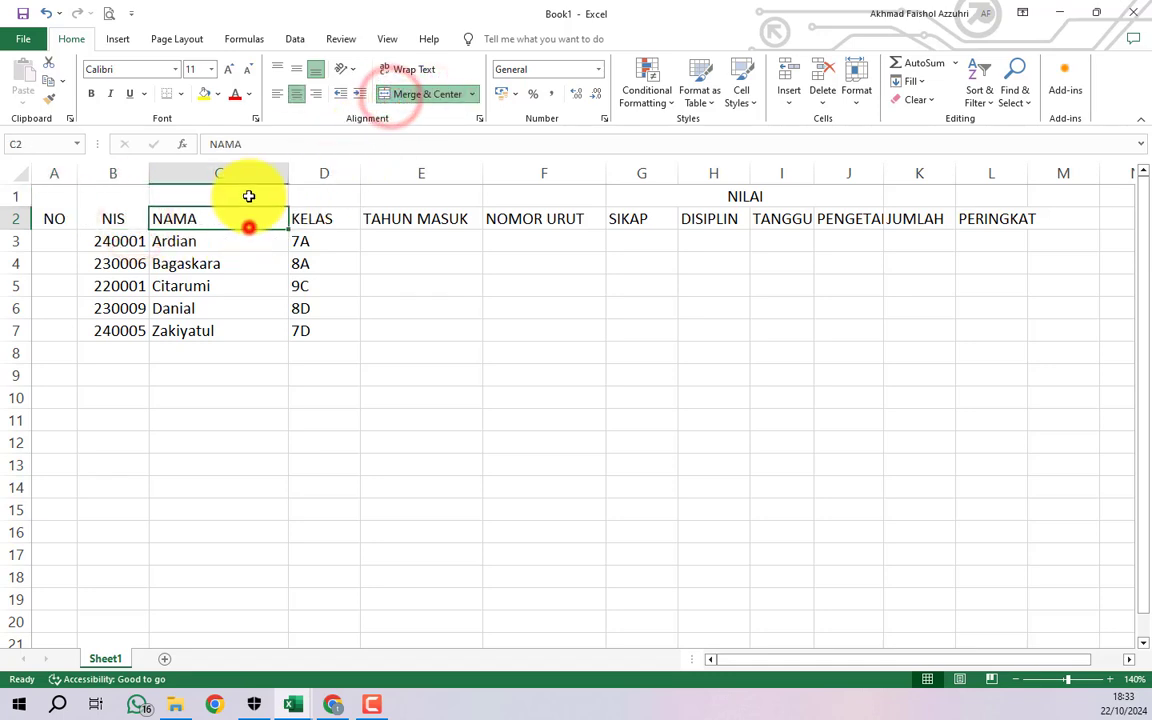
pyautogui.click(400, 94)
pyautogui.moveTo(339, 213); pyautogui.dragTo(338, 187)
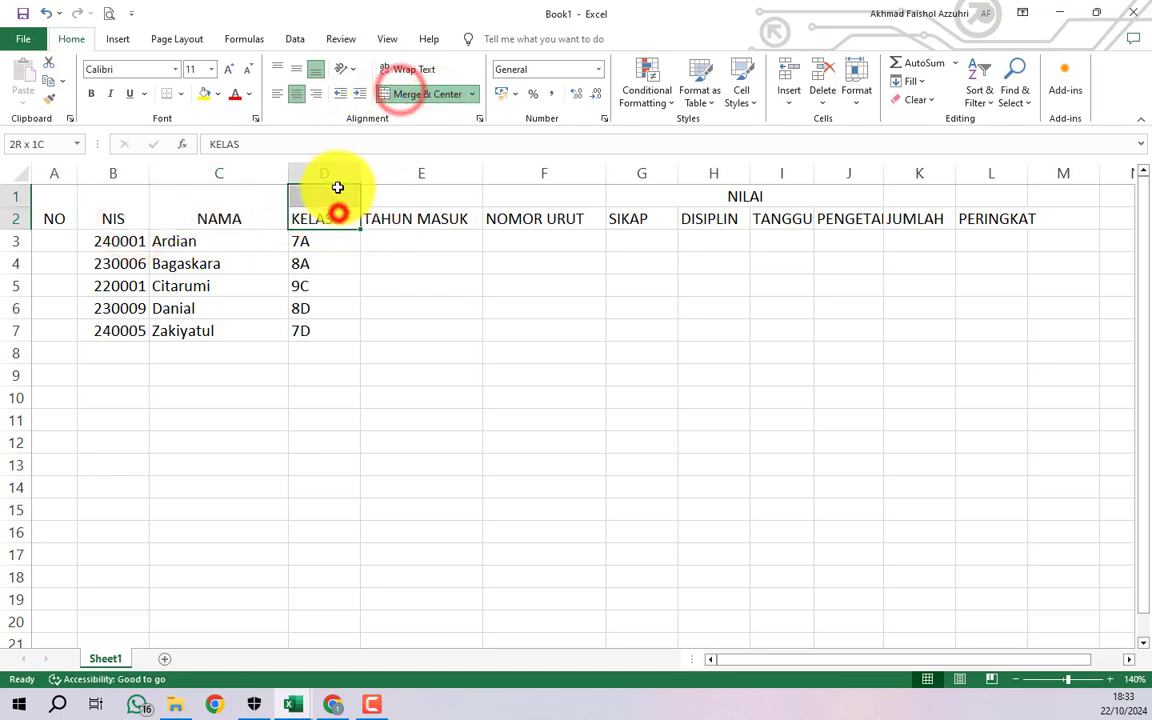
pyautogui.click(399, 94)
# - Merge and centre rows 1–2 for TAHUN MASUK, NOMOR URUT, JUMLAH and PERINGKAT (E, F, K, L)
pyautogui.moveTo(422, 218); pyautogui.dragTo(420, 194)
pyautogui.click(399, 95)
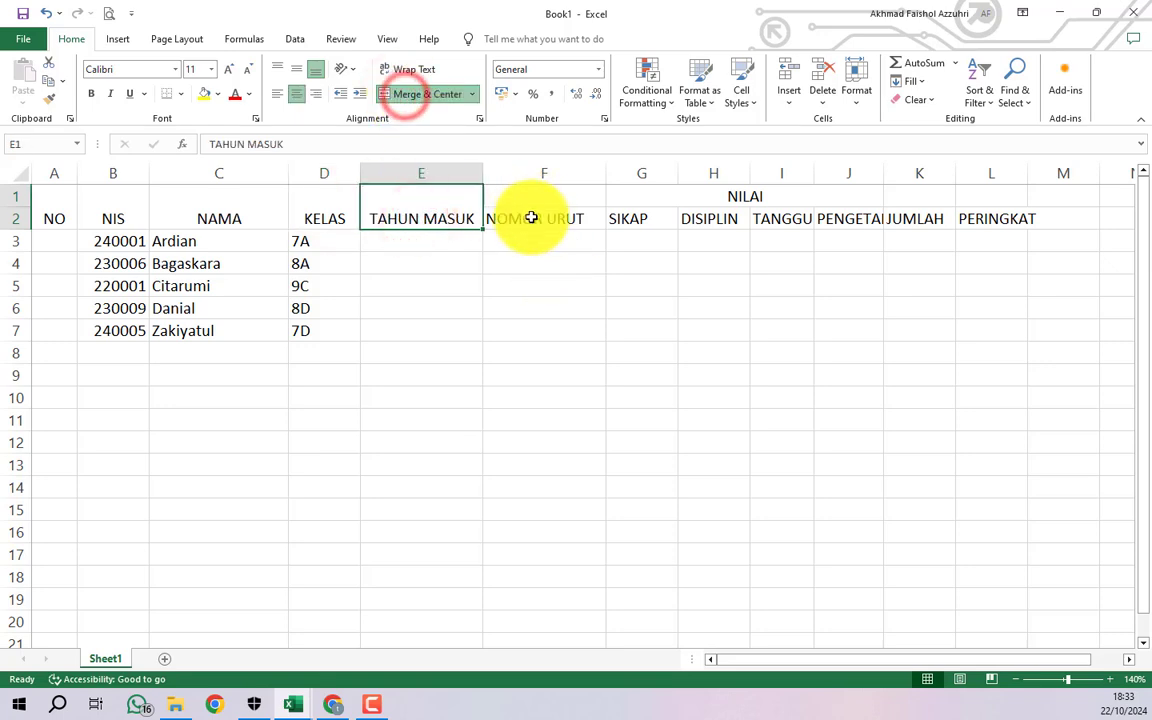
pyautogui.moveTo(532, 218); pyautogui.dragTo(506, 160)
pyautogui.click(433, 95)
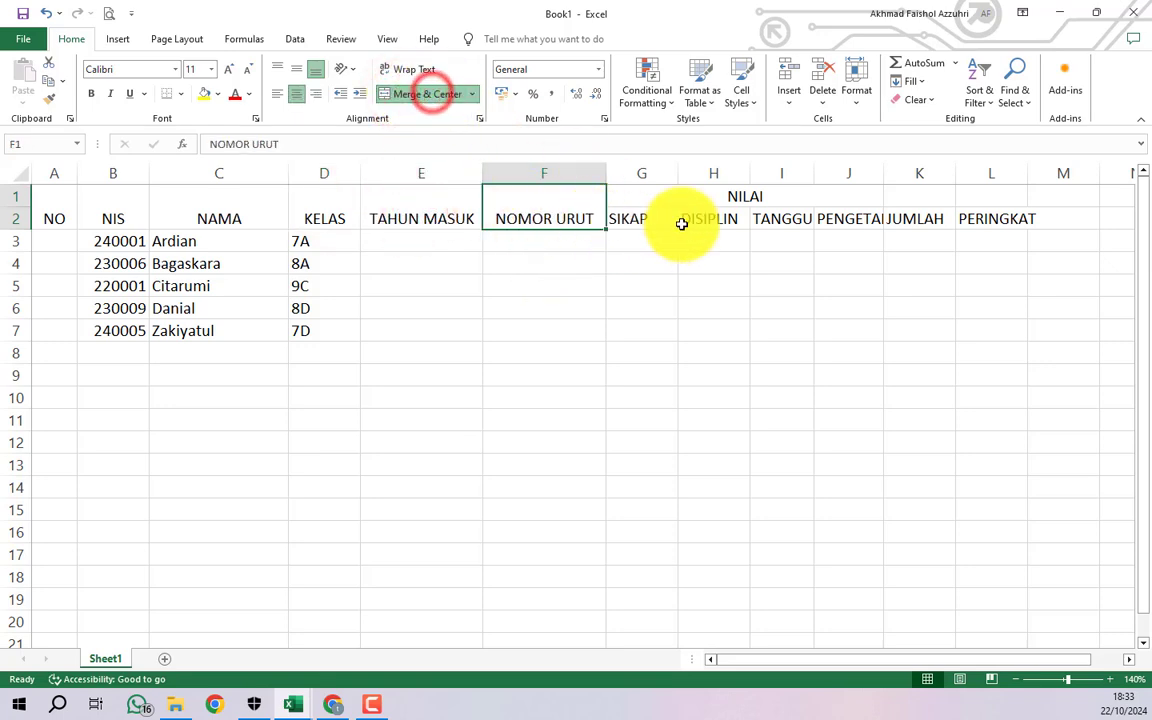
pyautogui.moveTo(910, 220); pyautogui.dragTo(907, 190)
pyautogui.click(433, 94)
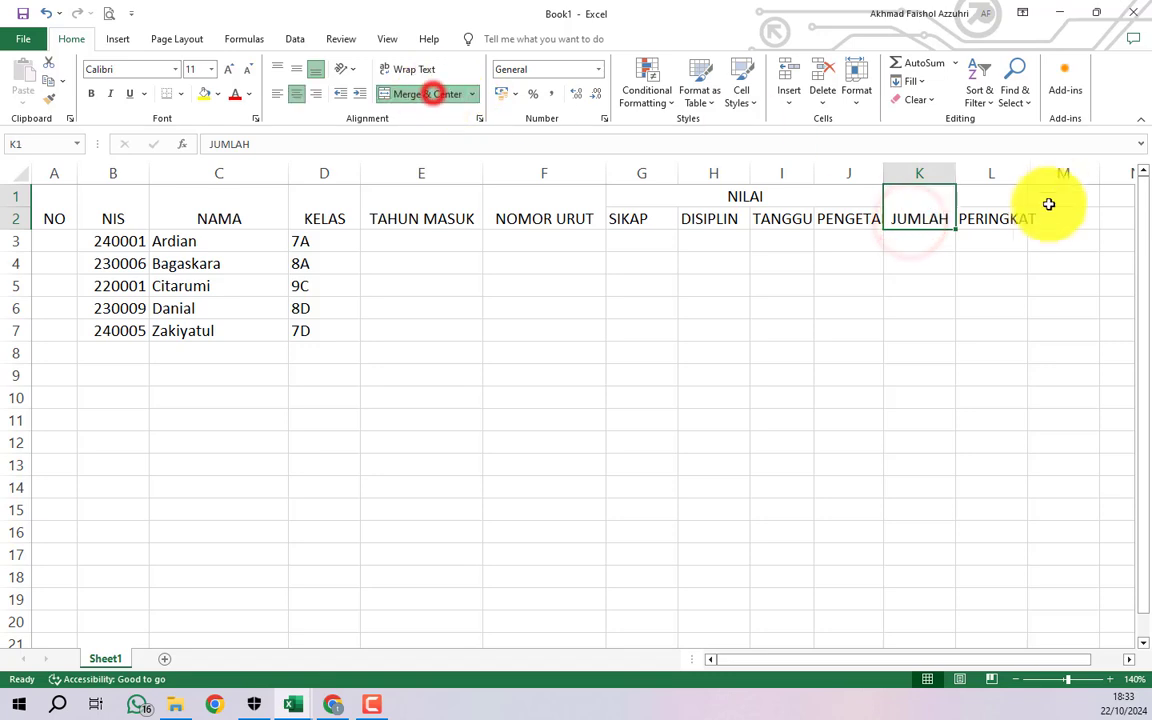
pyautogui.moveTo(1005, 218); pyautogui.dragTo(1005, 190)
pyautogui.click(422, 95)
pyautogui.click(524, 288)
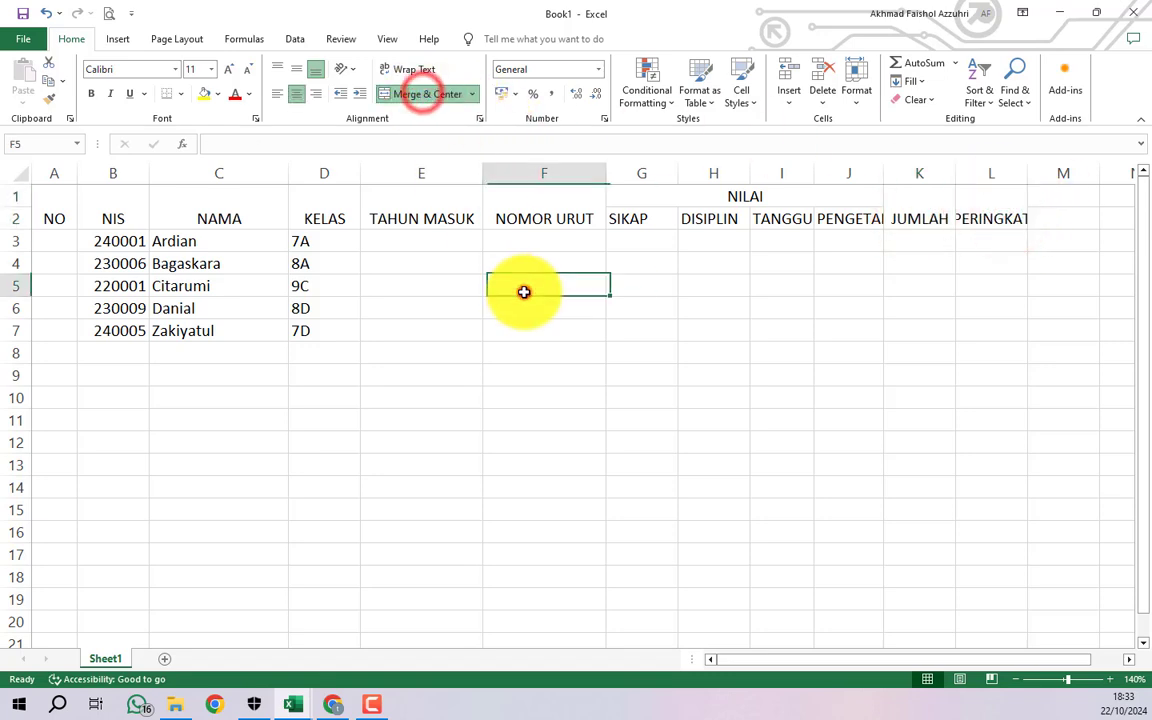
# - Widen column I so the full TANGGUNGJAWAB header is visible
pyautogui.click(784, 219)
pyautogui.moveTo(325, 150); pyautogui.dragTo(218, 151)
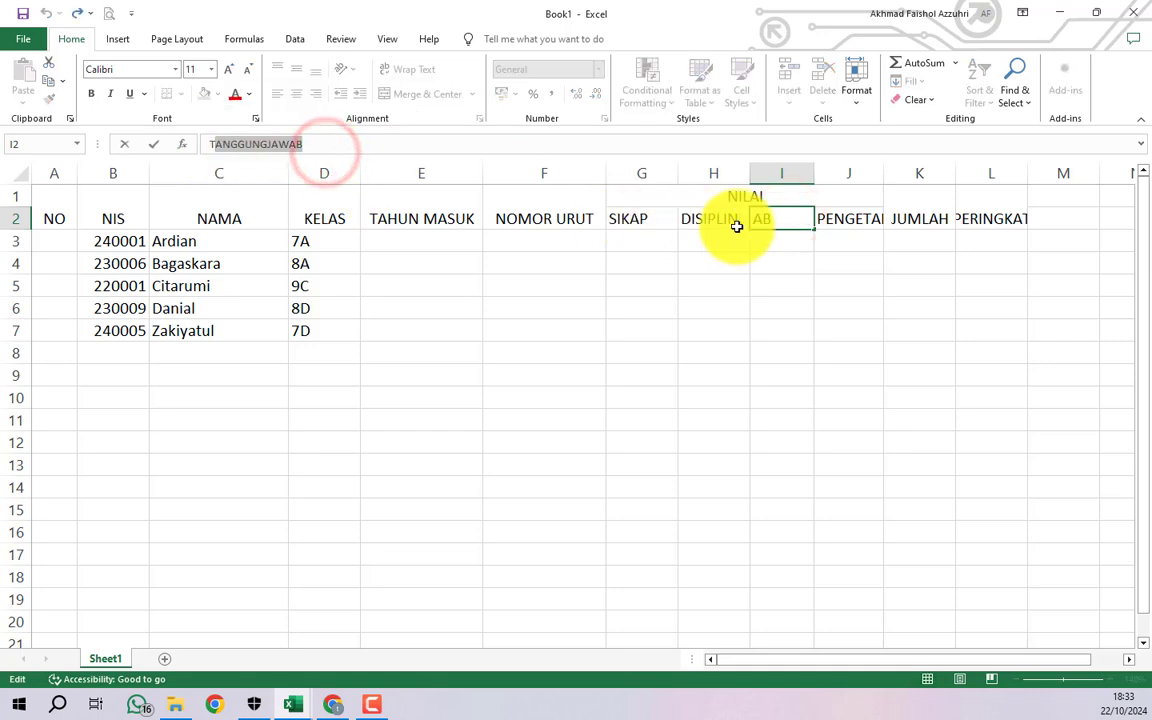
pyautogui.press('Return')
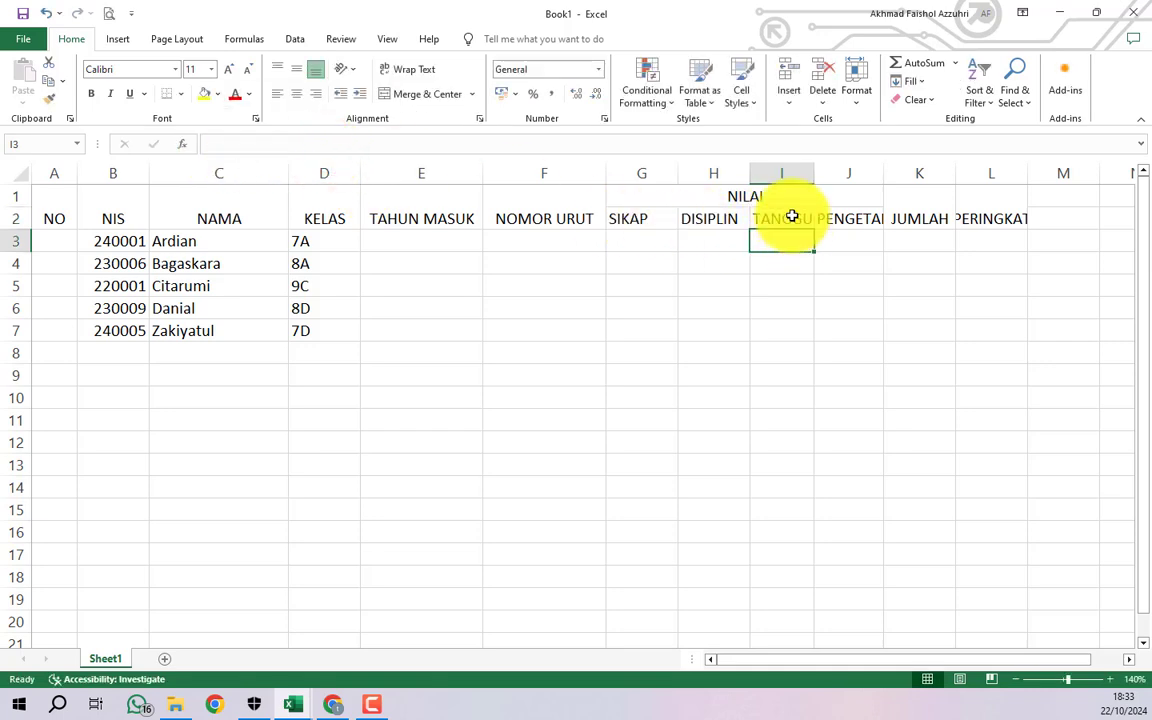
pyautogui.click(792, 216)
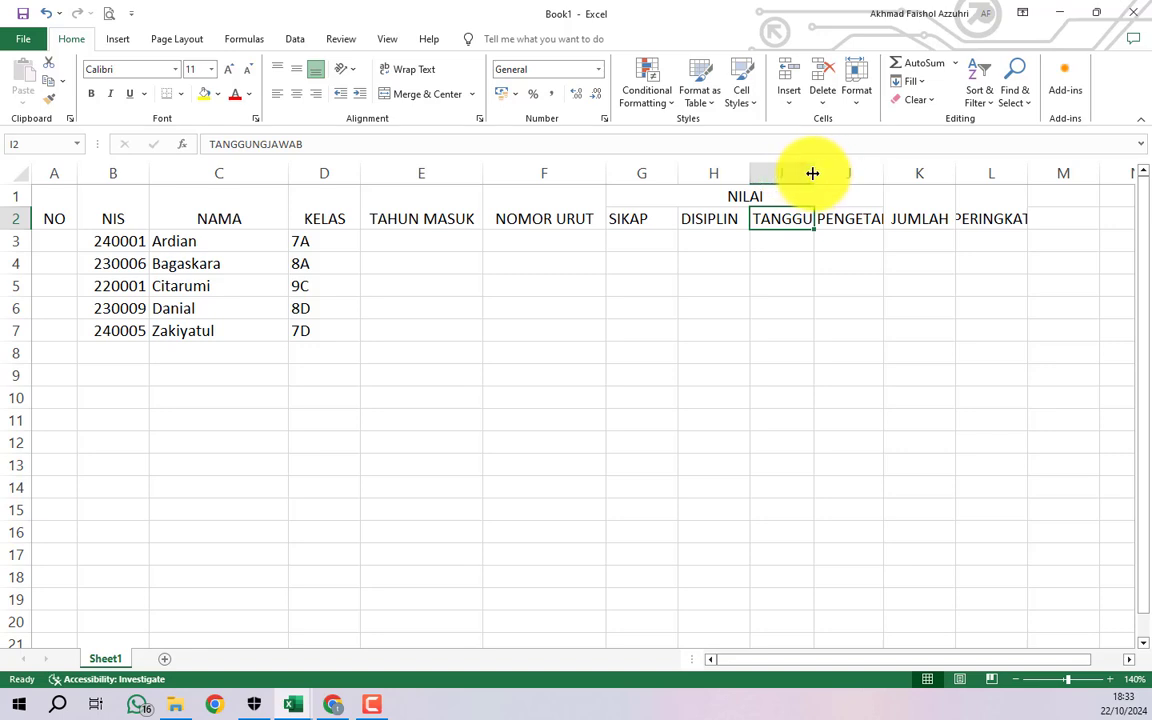
pyautogui.moveTo(812, 173); pyautogui.dragTo(1028, 170)
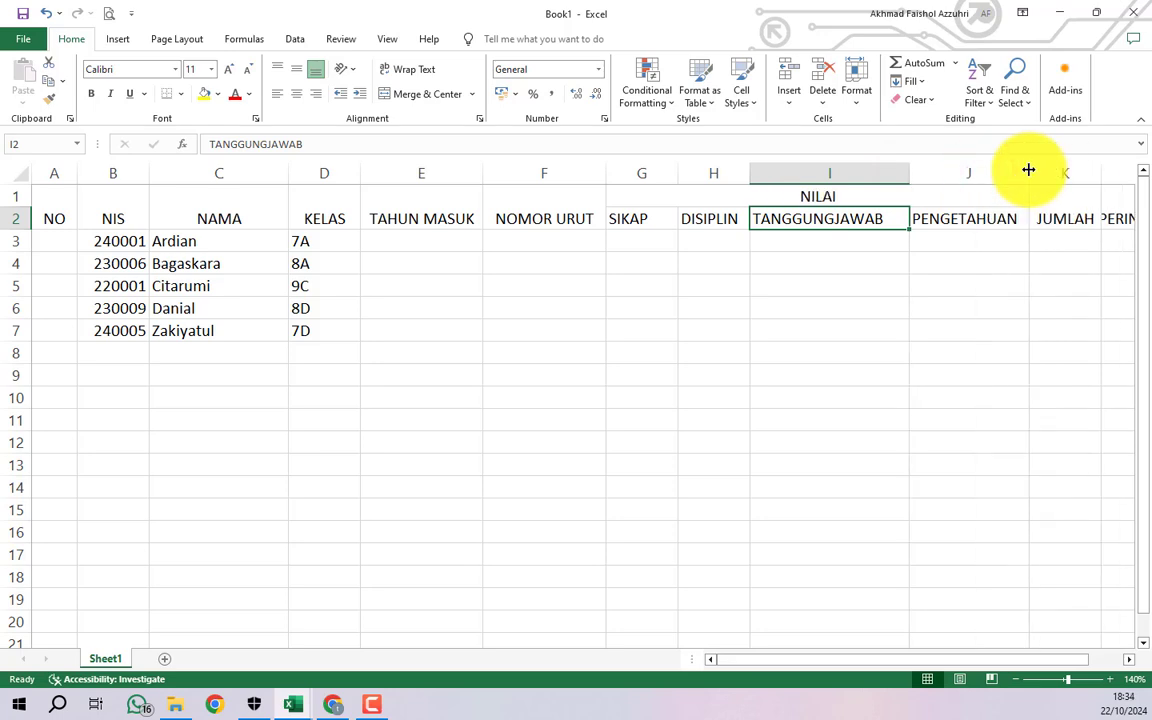
# - Narrow the KELAS, NAMA and NIS columns to fit their contents
pyautogui.moveTo(360, 172); pyautogui.dragTo(263, 172)
pyautogui.moveTo(76, 172); pyautogui.dragTo(72, 172)
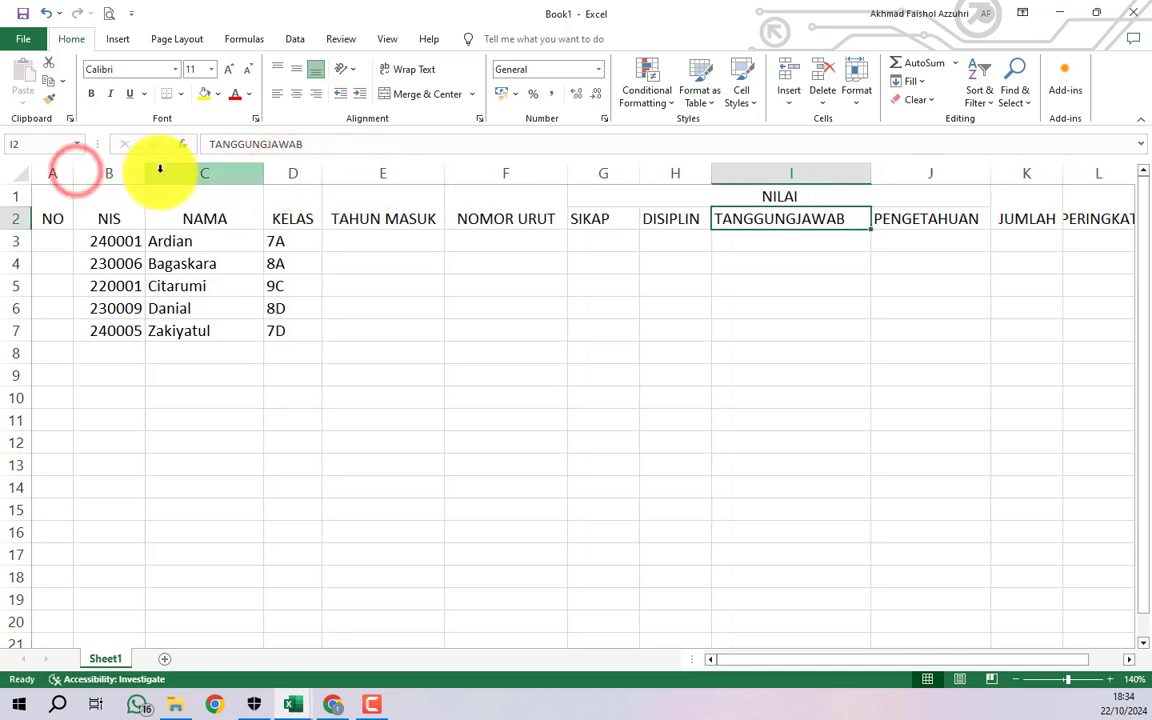
pyautogui.moveTo(146, 174); pyautogui.dragTo(138, 174)
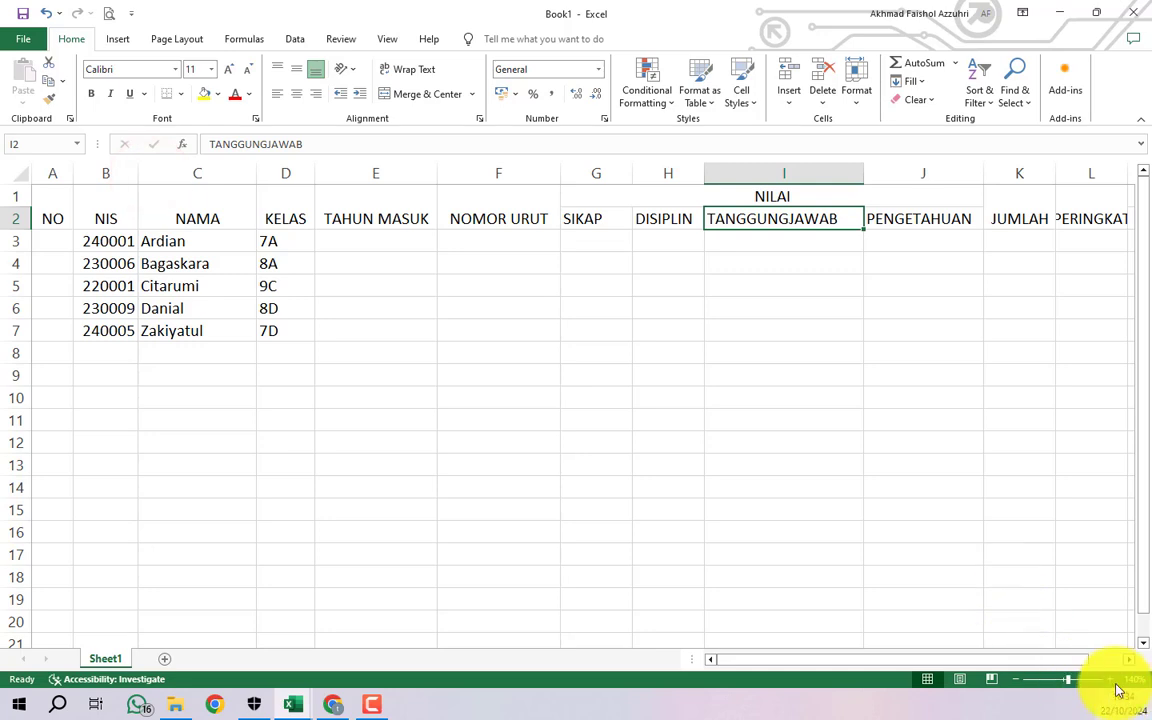
# - Zoom out and widen column L so PERINGKAT shows in full
pyautogui.click(1017, 679)
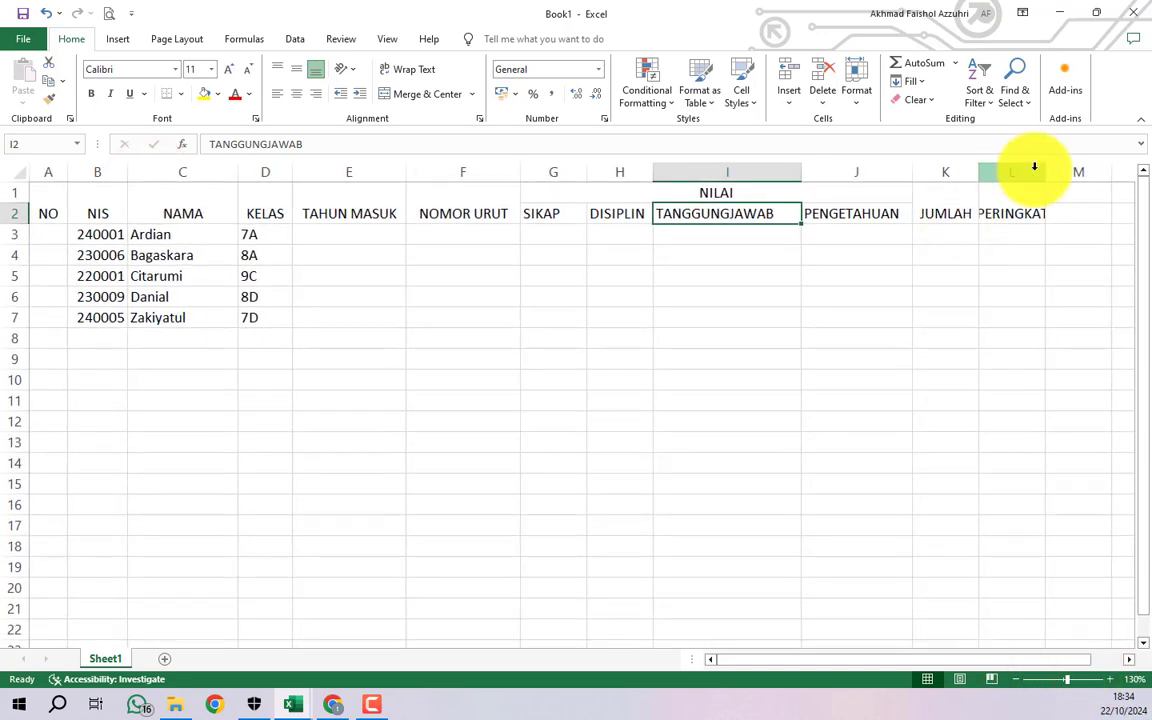
pyautogui.moveTo(1043, 171); pyautogui.dragTo(1069, 172)
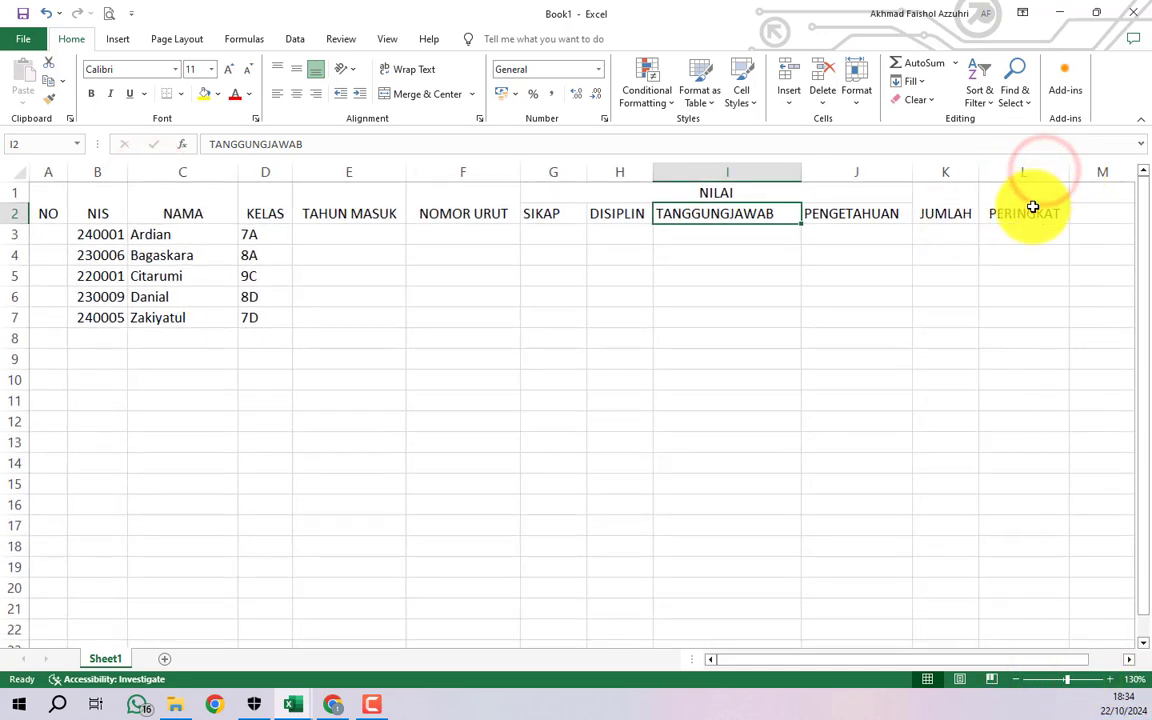
pyautogui.click(944, 283)
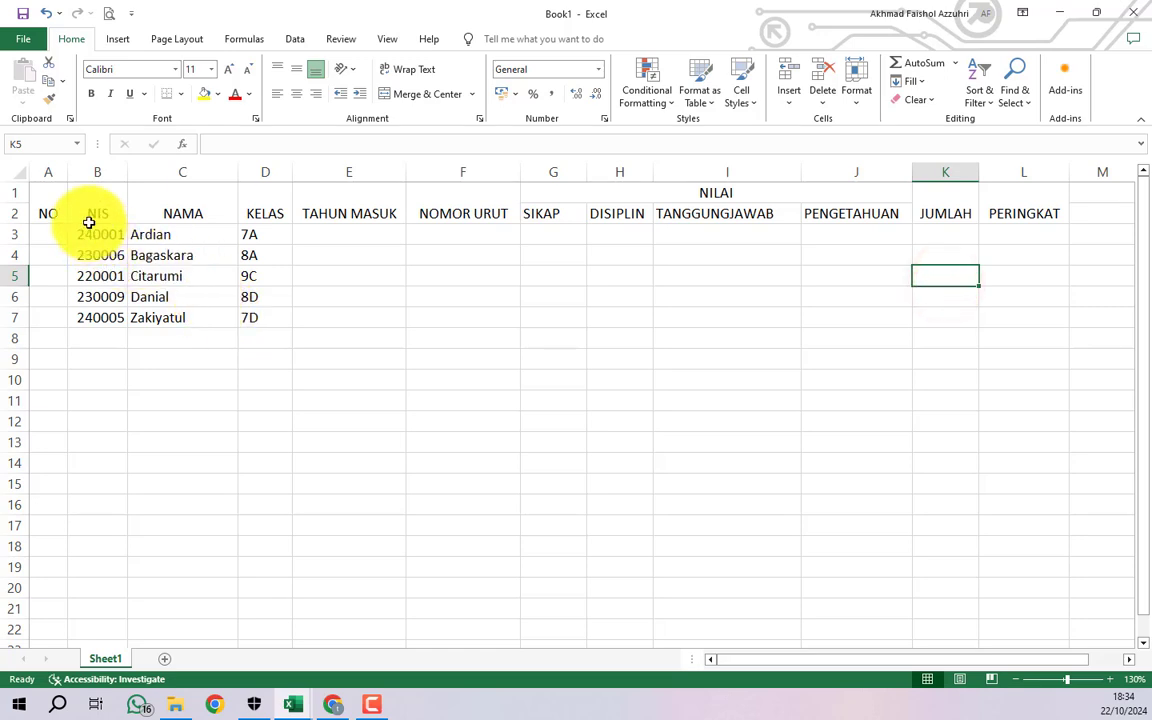
pyautogui.moveTo(46, 198); pyautogui.dragTo(996, 195)
pyautogui.click(401, 260)
# - Apply Middle Align to header block A1:L2 so labels sit vertically centred
pyautogui.click(172, 207)
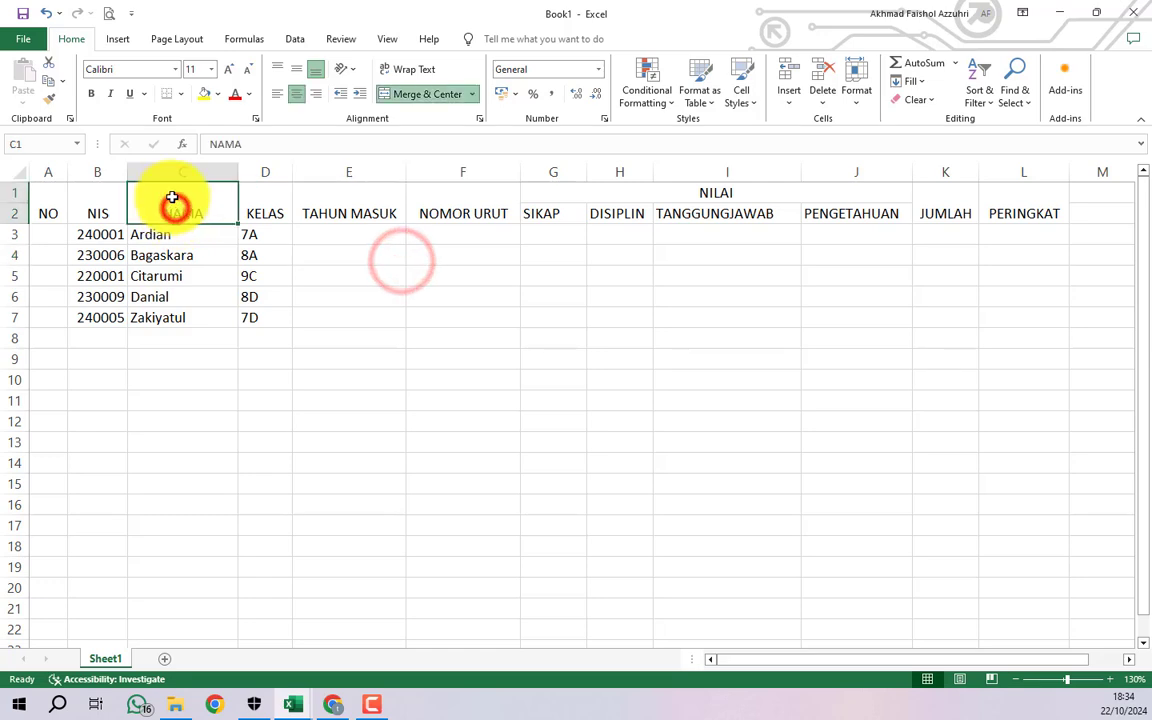
pyautogui.click(42, 204)
pyautogui.click(134, 257)
pyautogui.click(46, 201)
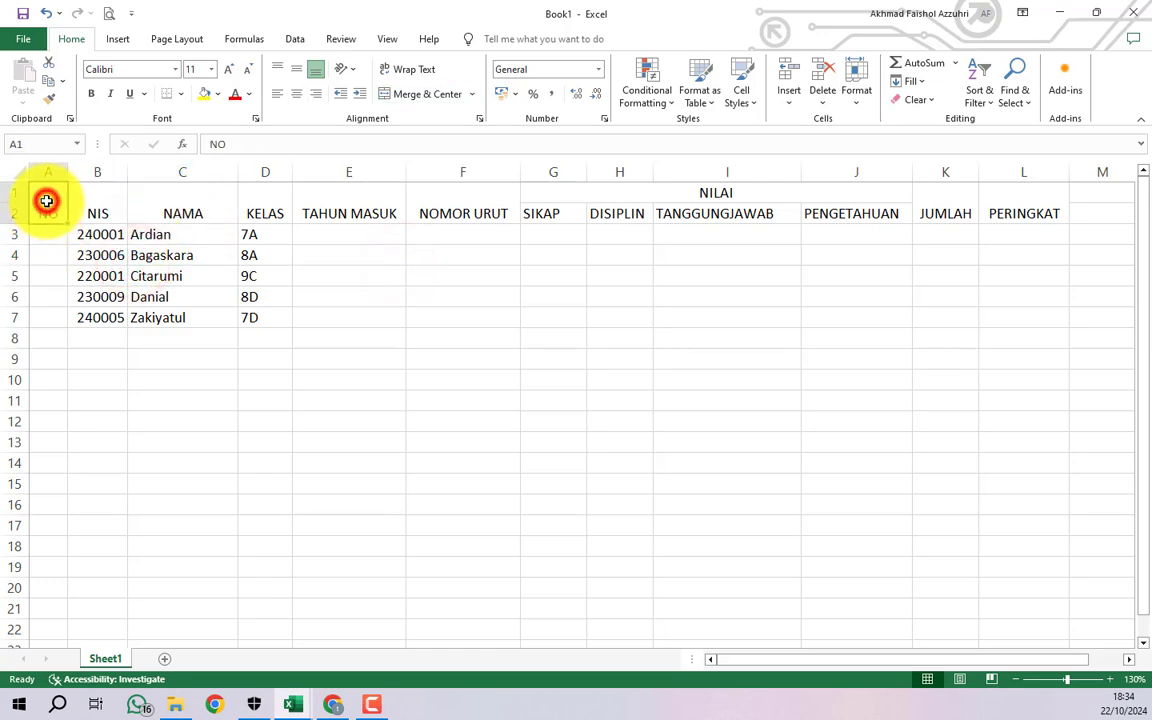
pyautogui.moveTo(49, 201); pyautogui.dragTo(985, 204)
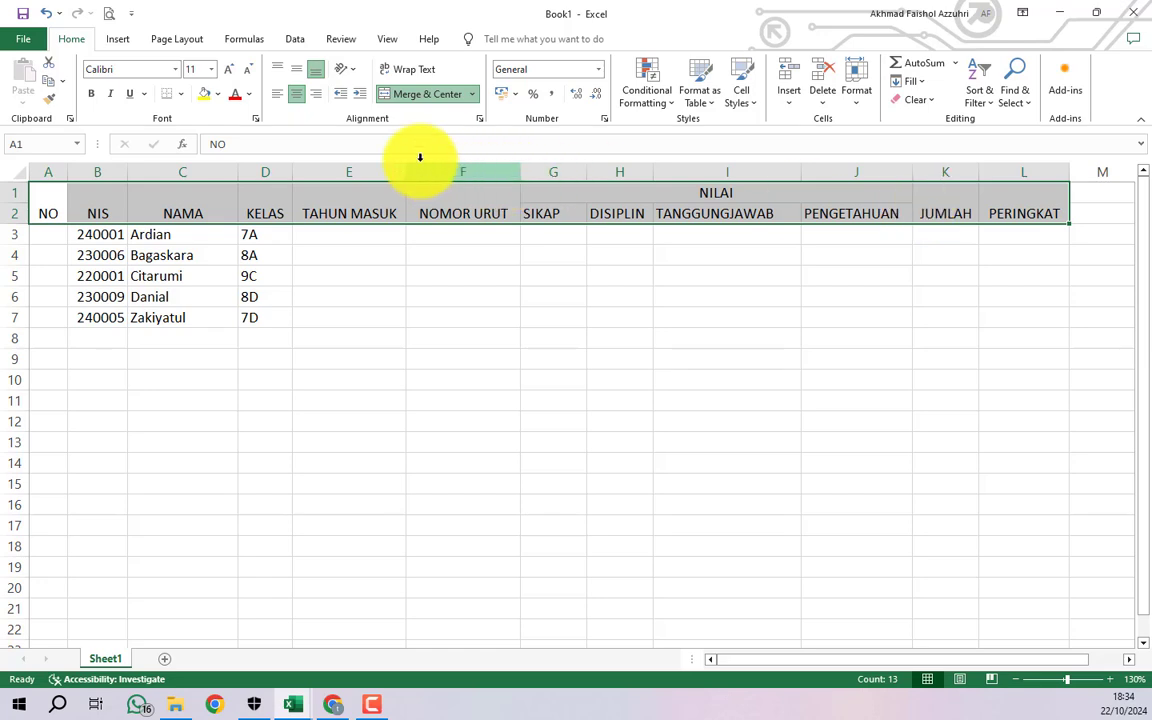
pyautogui.click(298, 72)
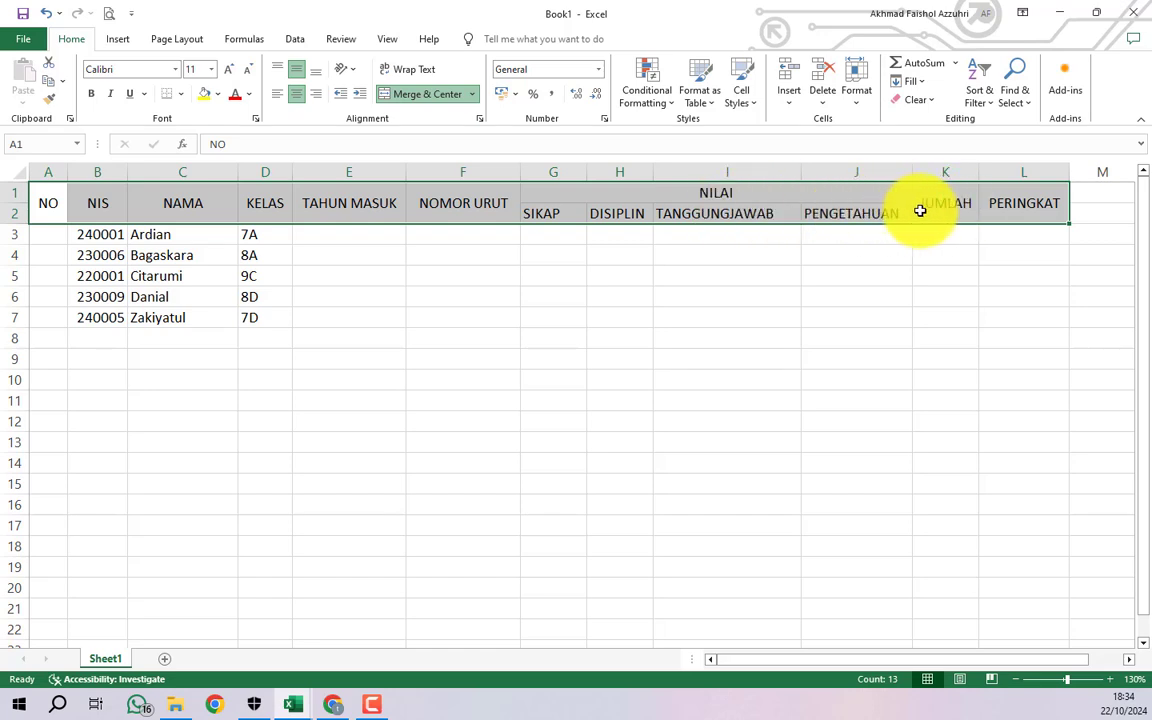
# - Keep the headers middle-aligned, centre them horizontally and make them bold
pyautogui.click(295, 72)
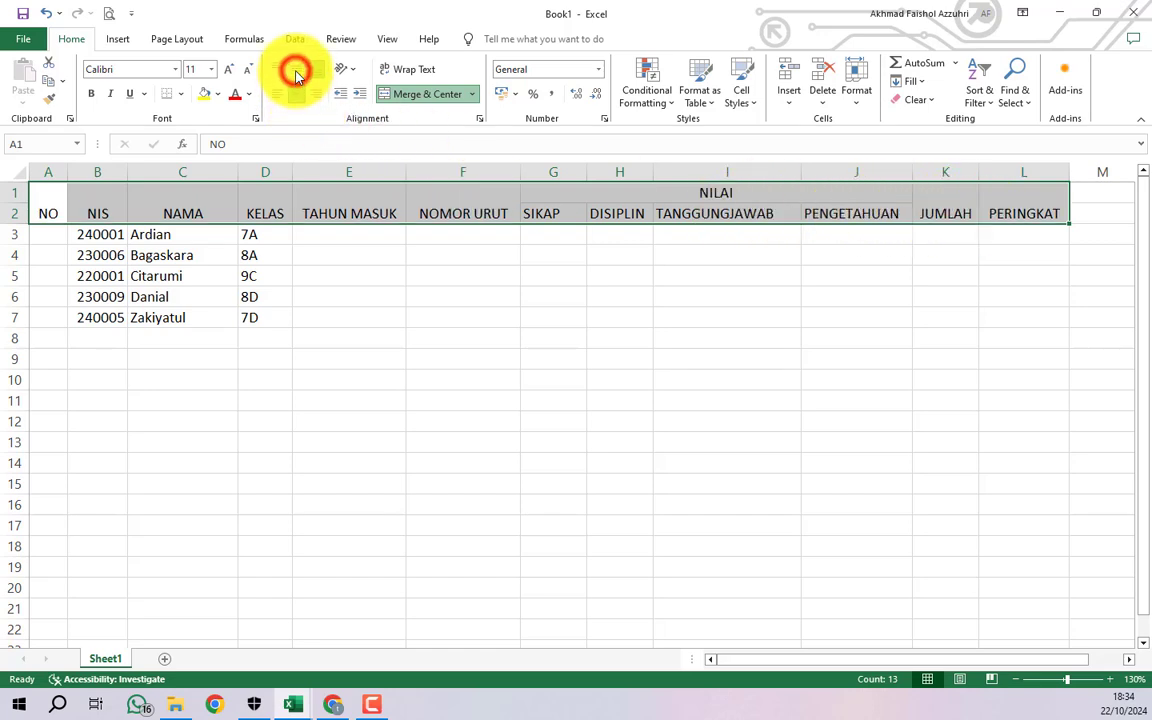
pyautogui.click(295, 72)
pyautogui.click(276, 96)
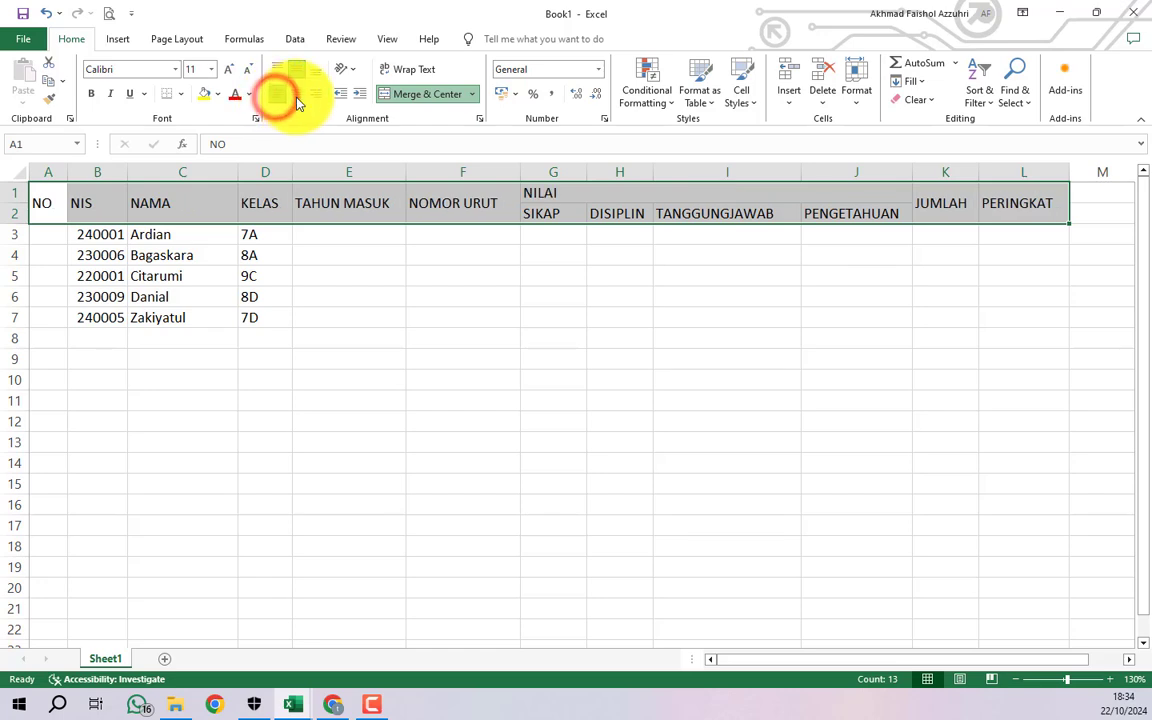
pyautogui.click(296, 95)
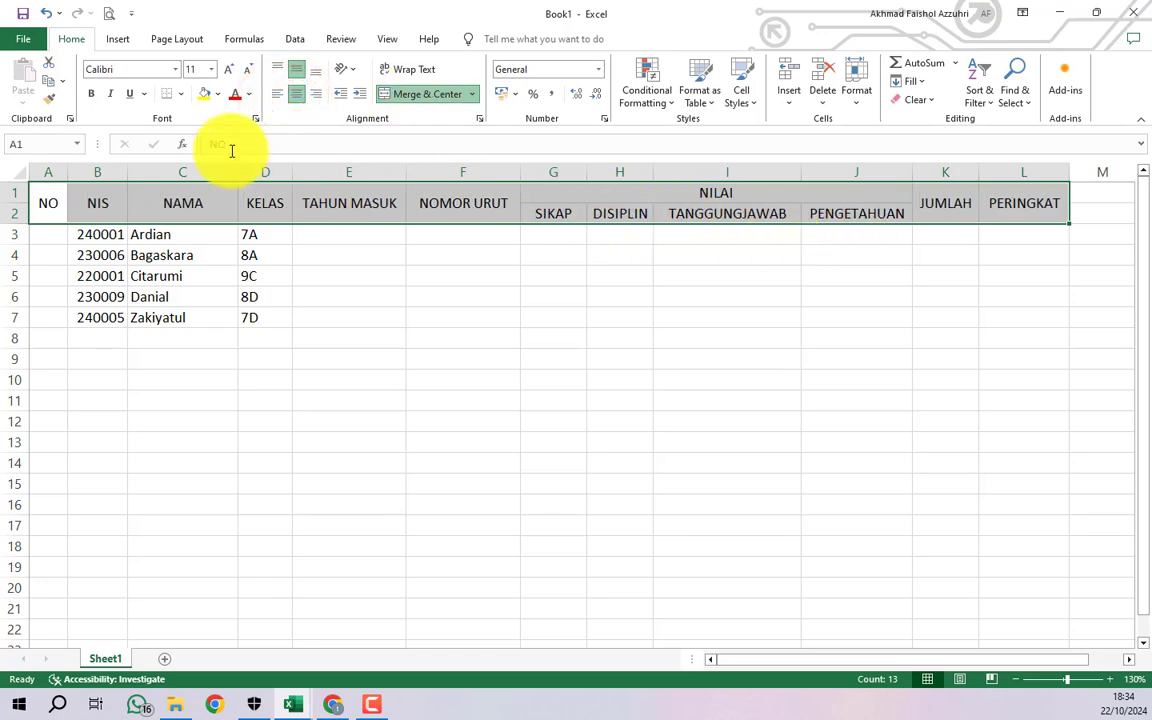
pyautogui.click(91, 94)
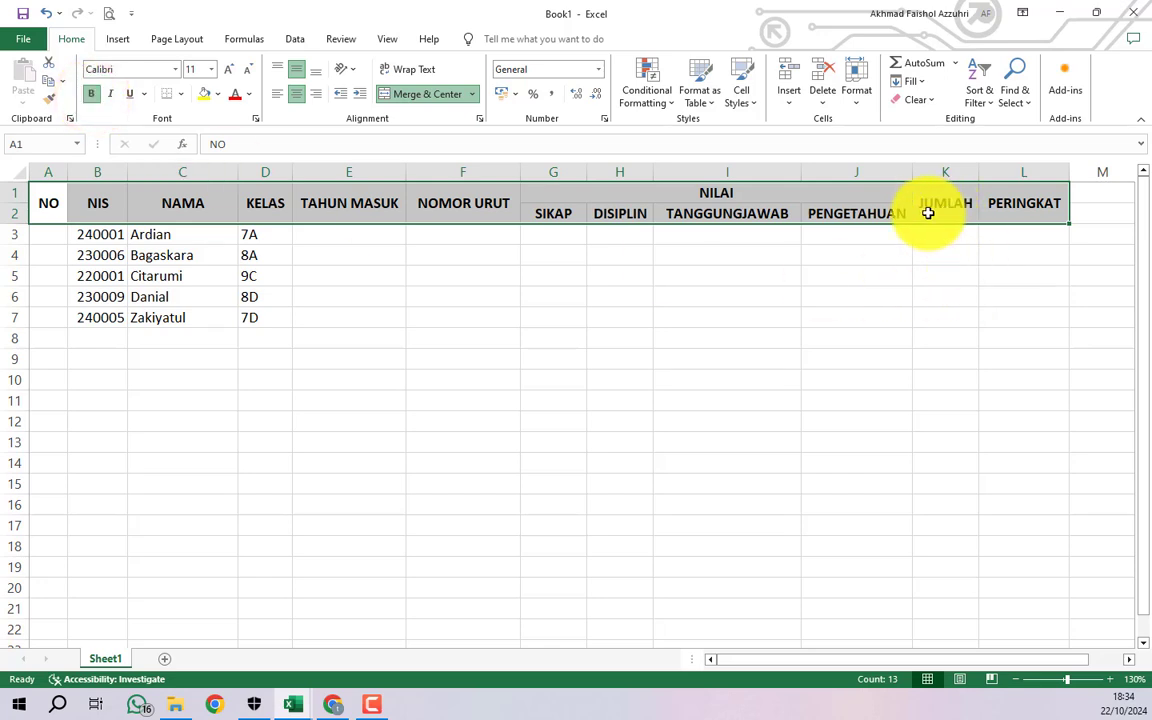
# - Fill the header cells yellow, then select the whole table A1:L7
pyautogui.click(217, 95)
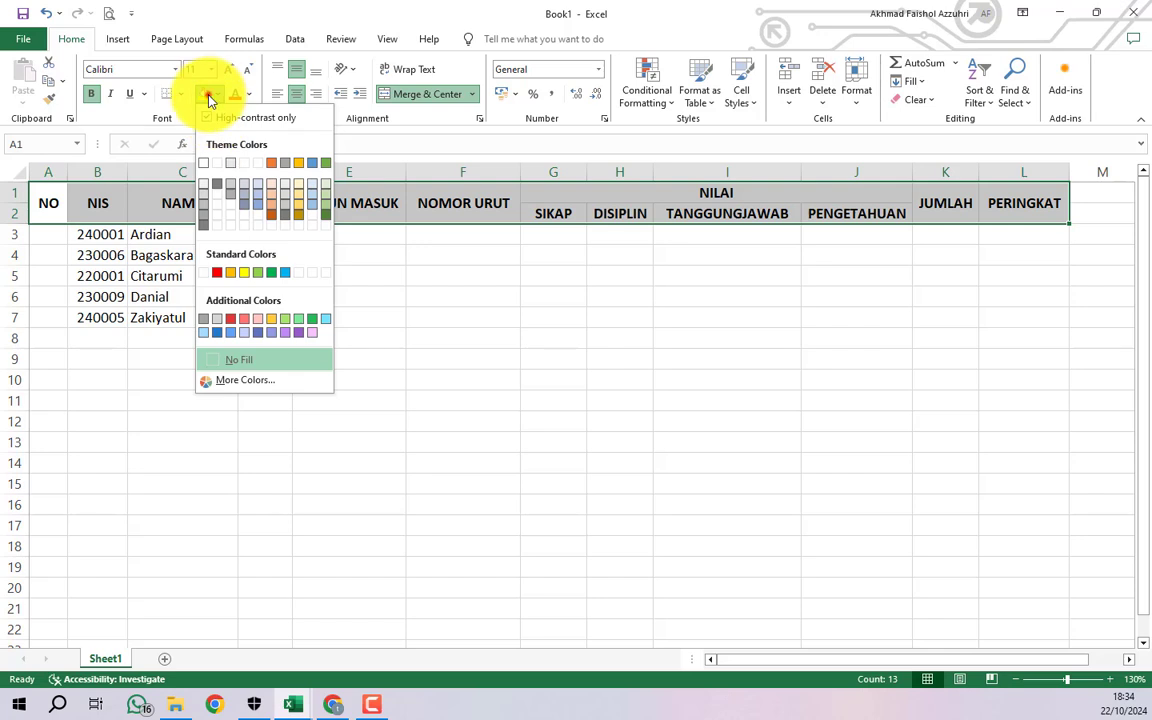
pyautogui.click(204, 93)
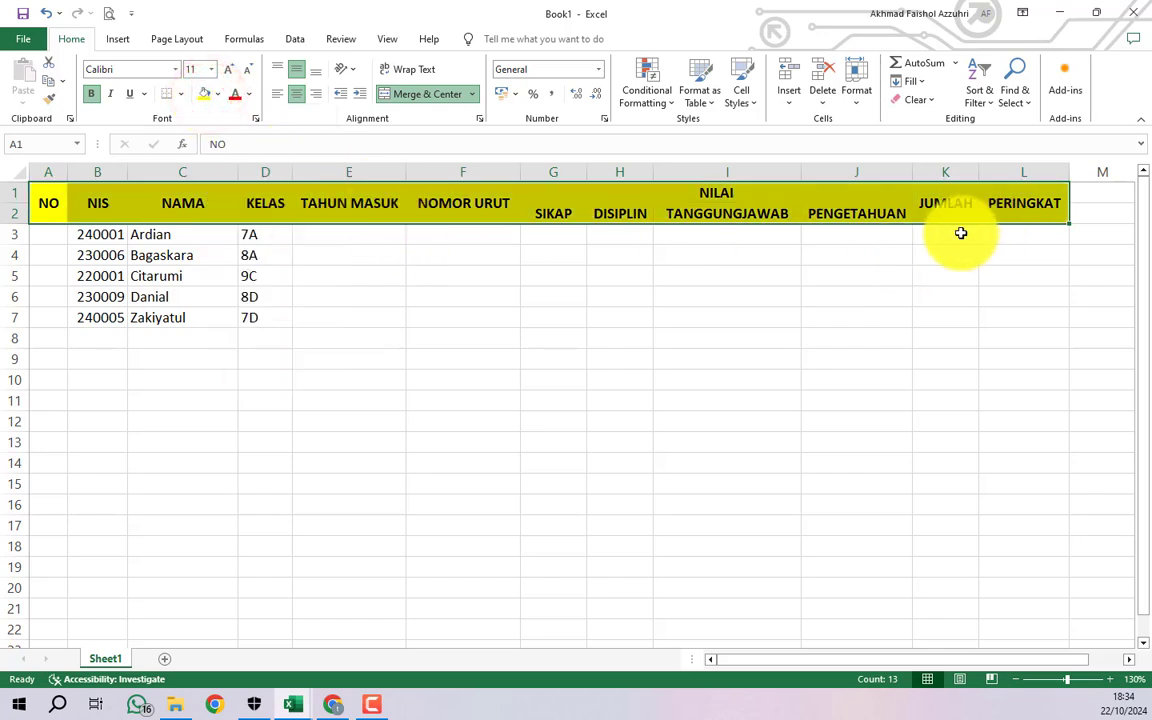
pyautogui.click(830, 236)
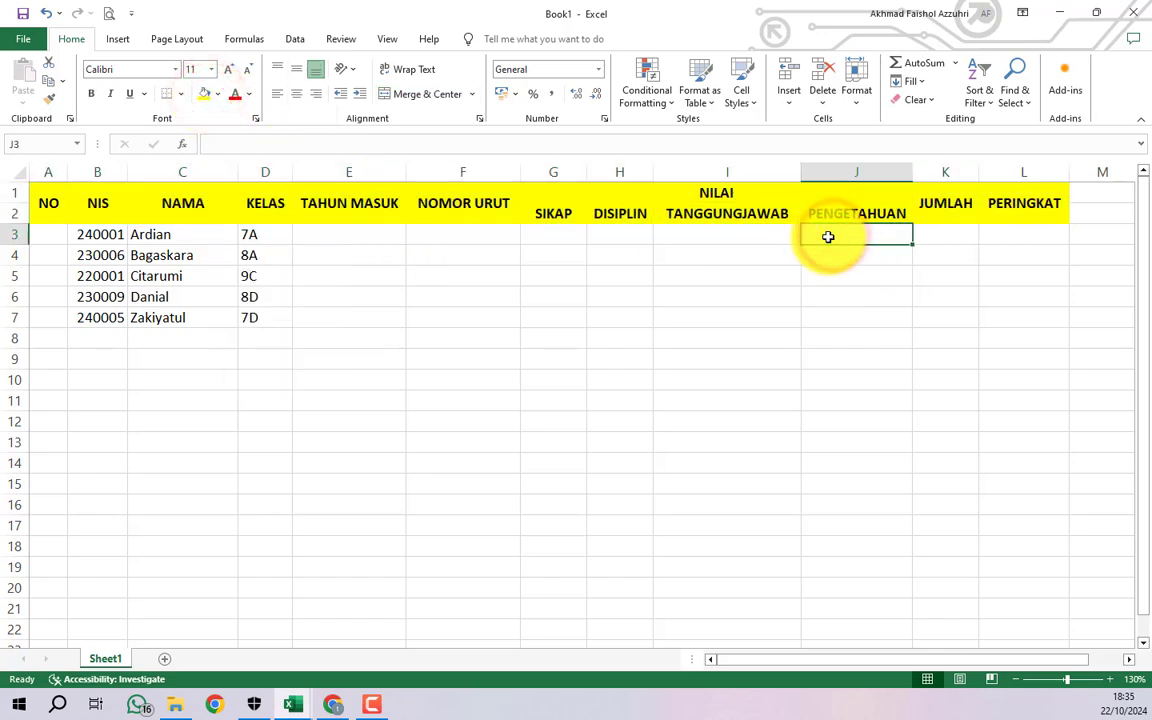
pyautogui.moveTo(47, 207); pyautogui.dragTo(1000, 216)
pyautogui.click(939, 250)
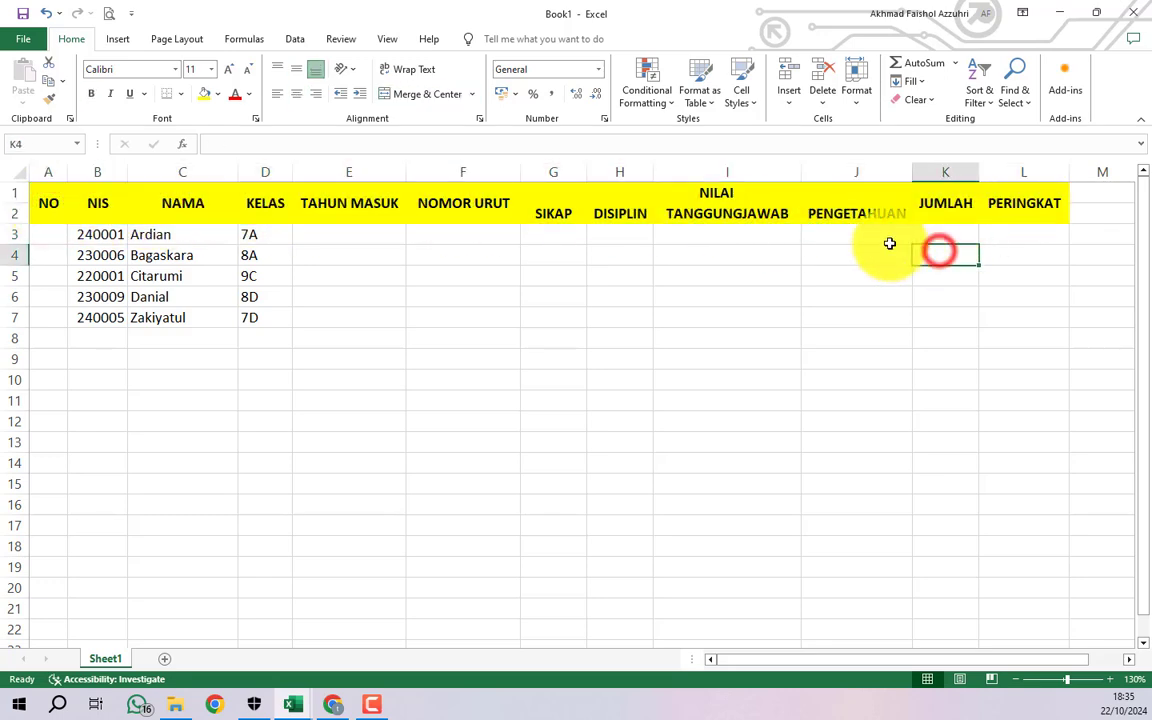
pyautogui.click(55, 249)
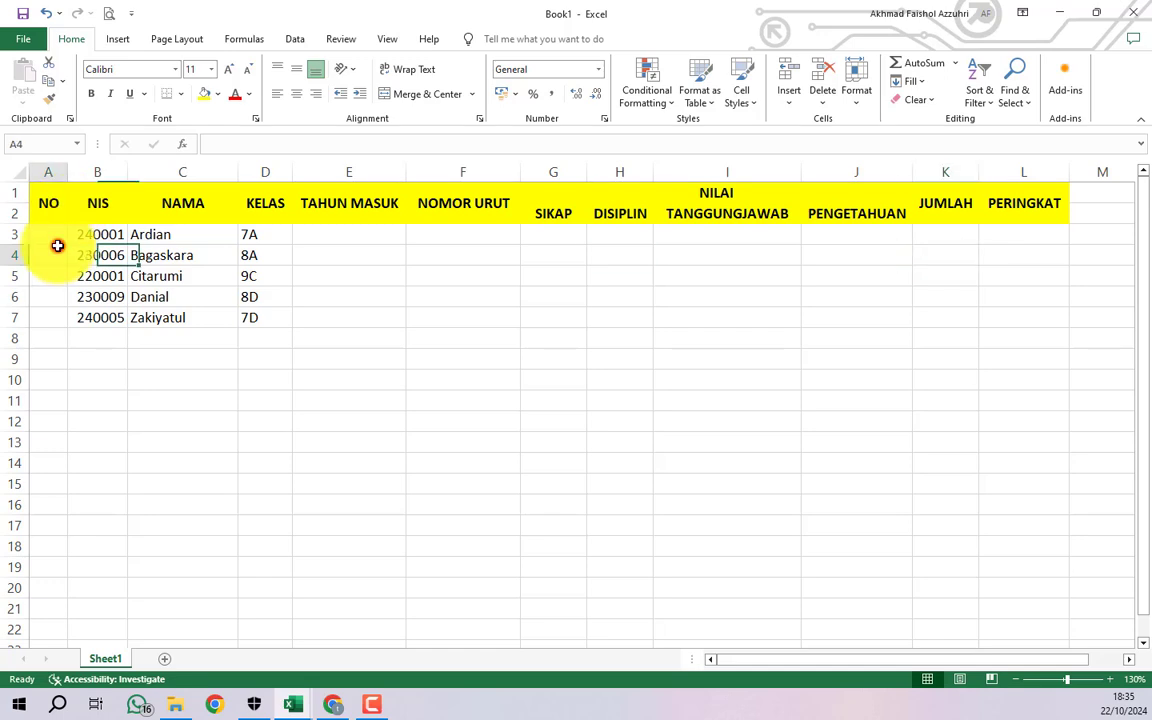
pyautogui.moveTo(47, 192); pyautogui.dragTo(1029, 322)
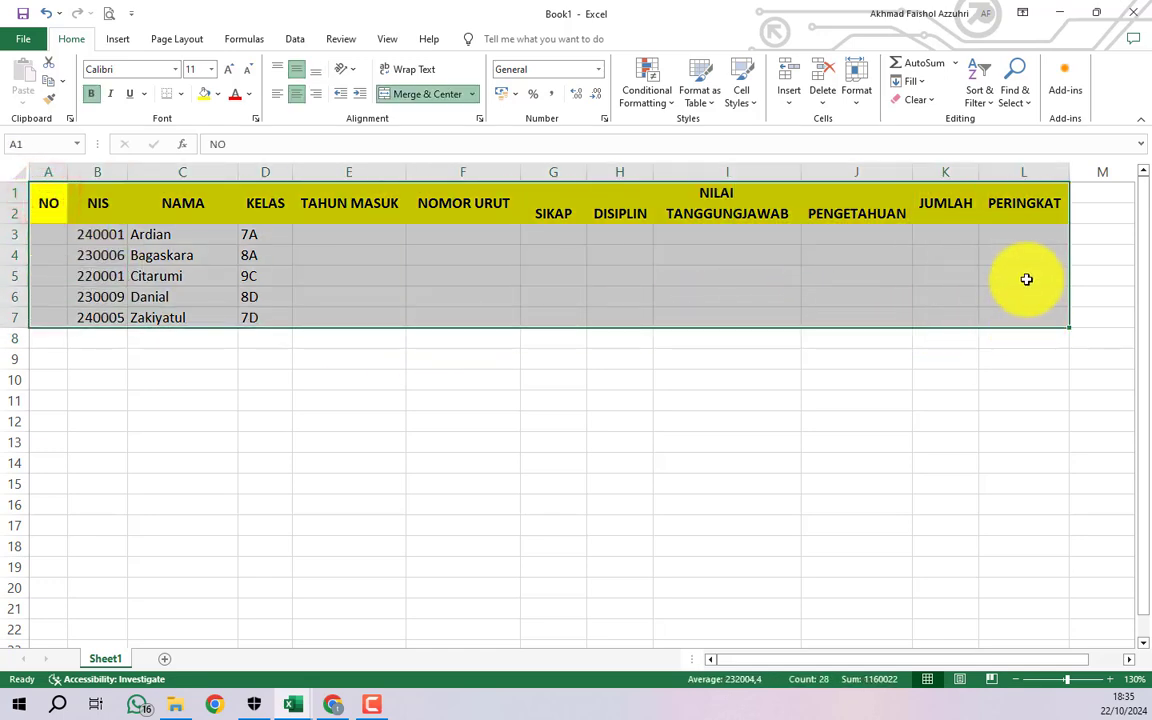
# - Apply All Borders to every cell of A1:L7
pyautogui.click(180, 95)
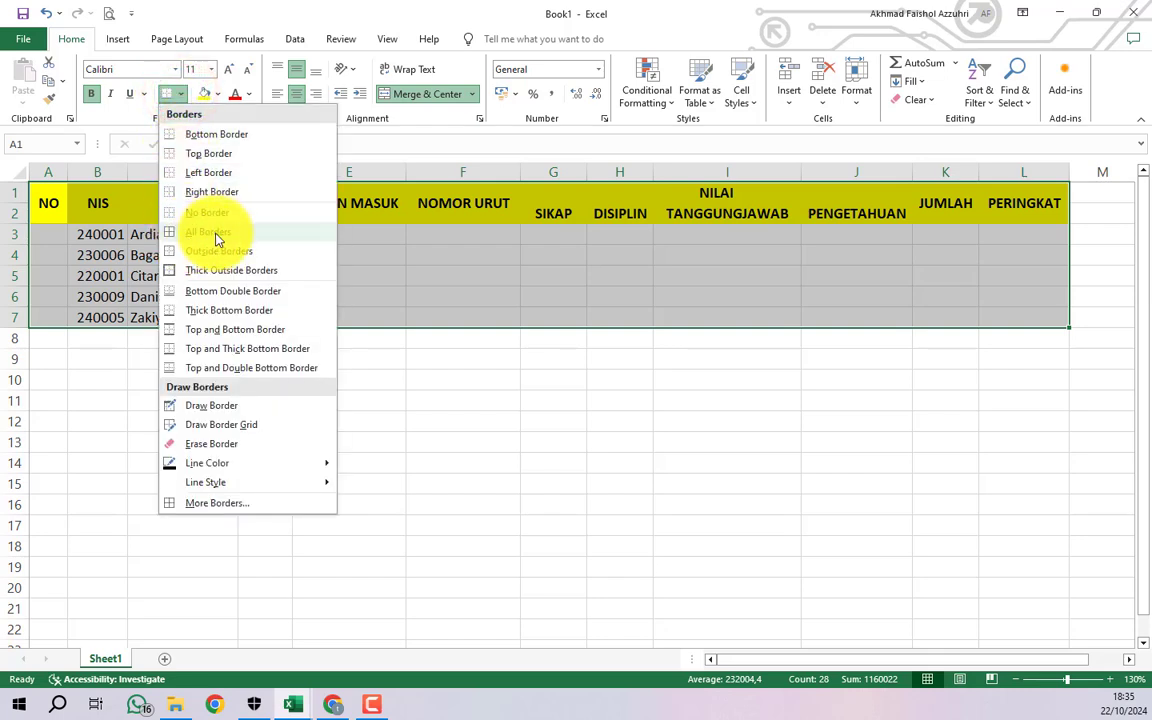
pyautogui.click(265, 237)
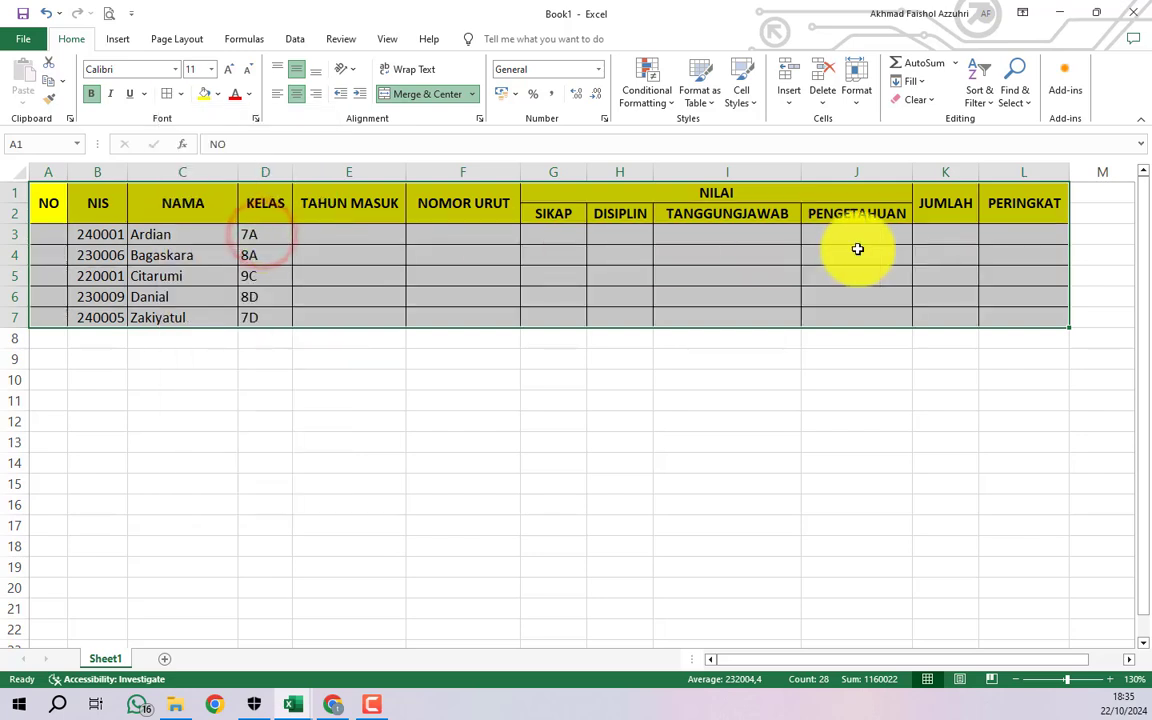
pyautogui.click(918, 355)
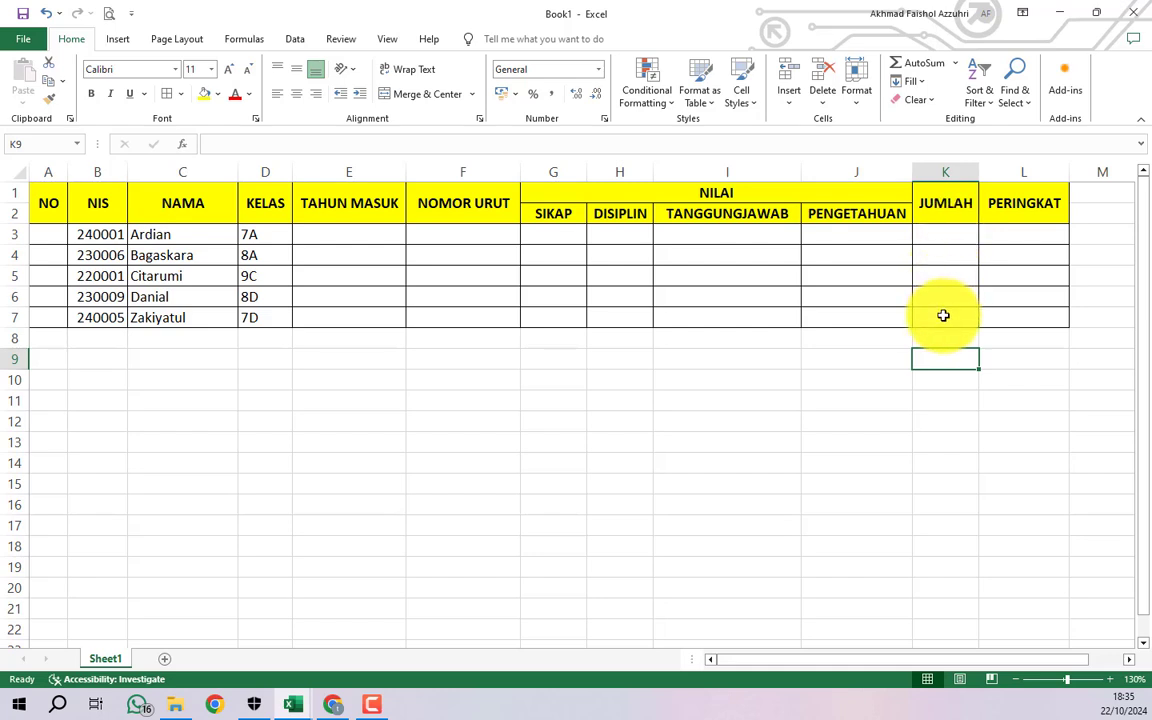
# - Try entering 24 in TAHUN MASUK cell E3, clear it, then move to NO cell A3
pyautogui.moveTo(342, 236); pyautogui.dragTo(345, 312)
pyautogui.click(354, 235)
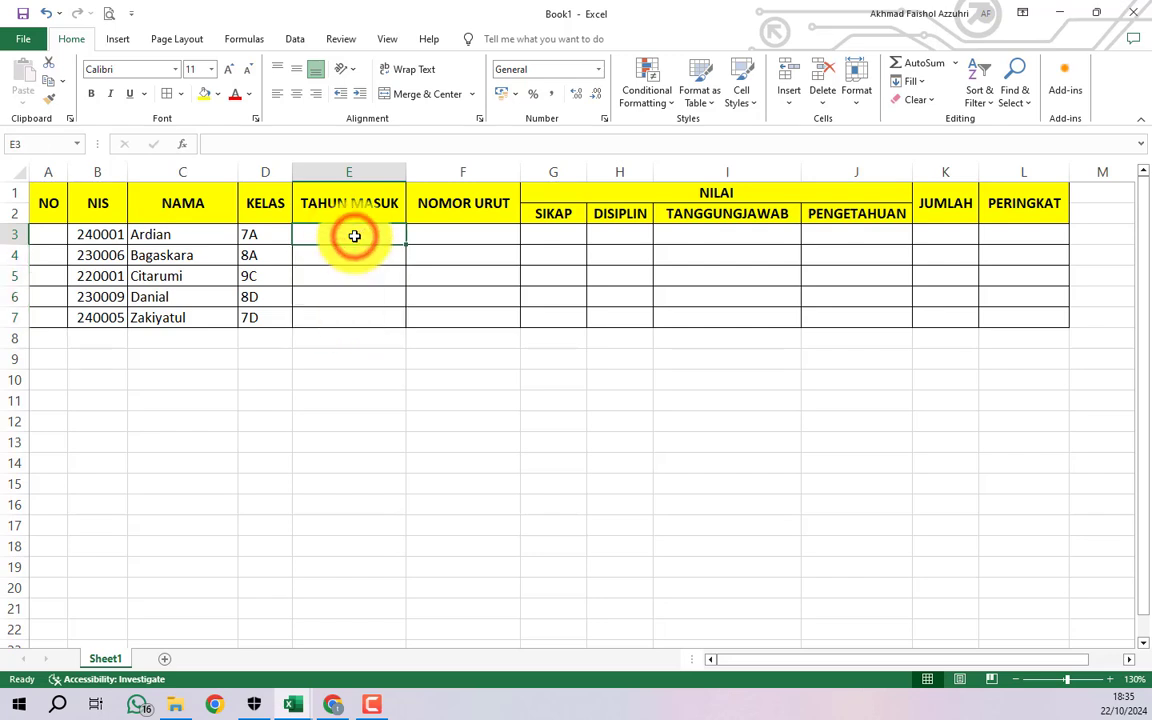
pyautogui.click(450, 231)
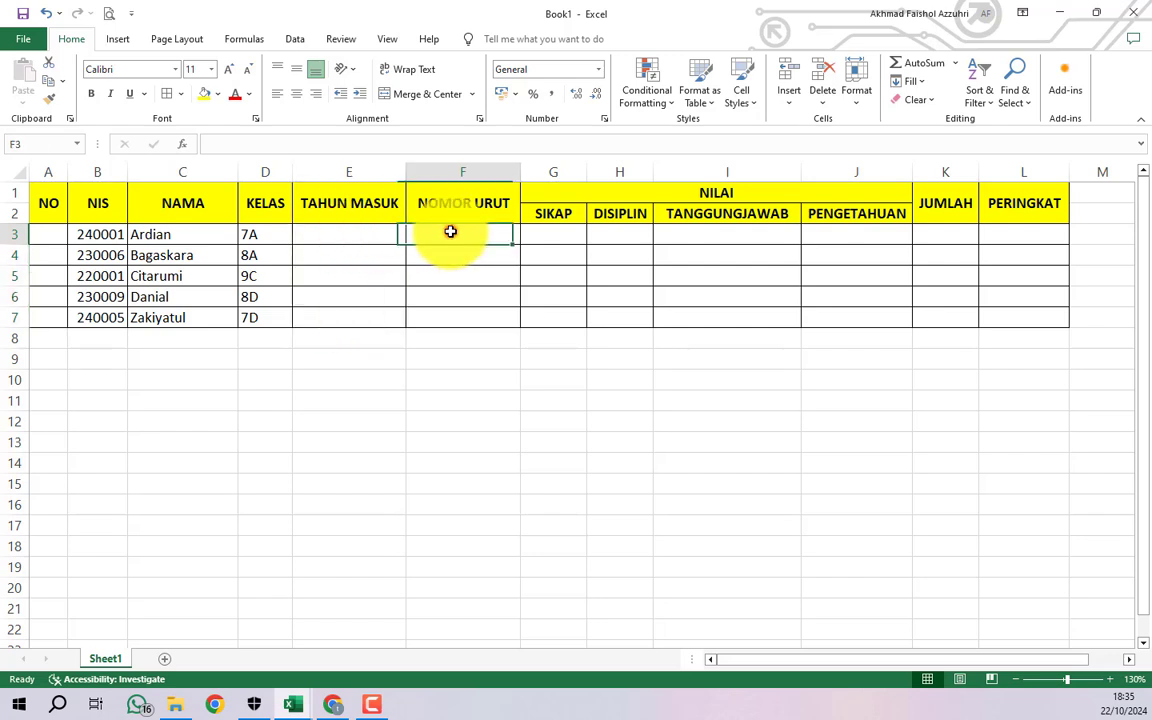
pyautogui.click(322, 240)
pyautogui.write('24')
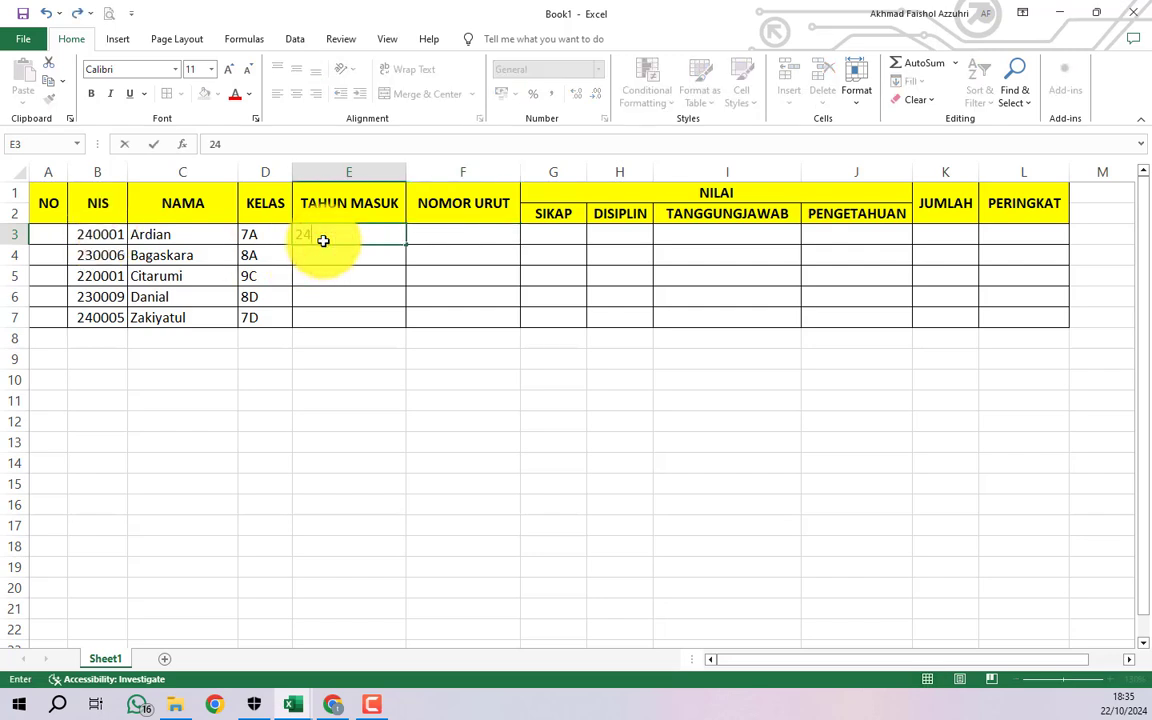
pyautogui.press('Return')
pyautogui.click(324, 237)
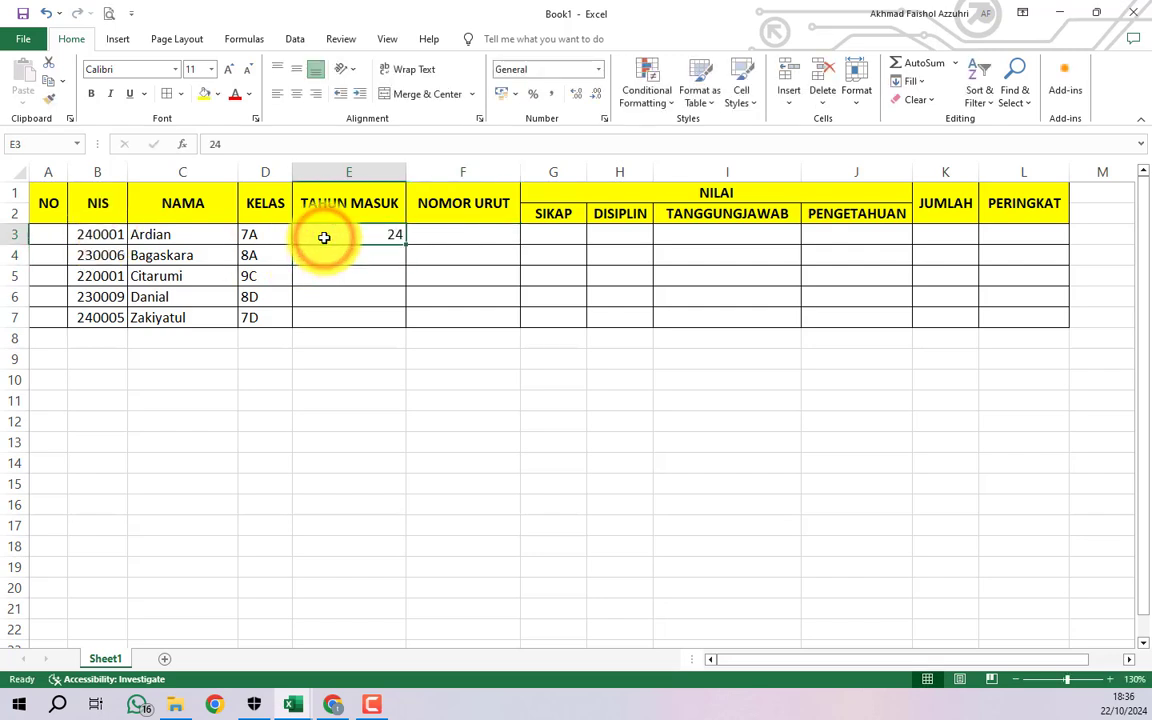
pyautogui.press('Delete')
pyautogui.moveTo(159, 236); pyautogui.dragTo(177, 319)
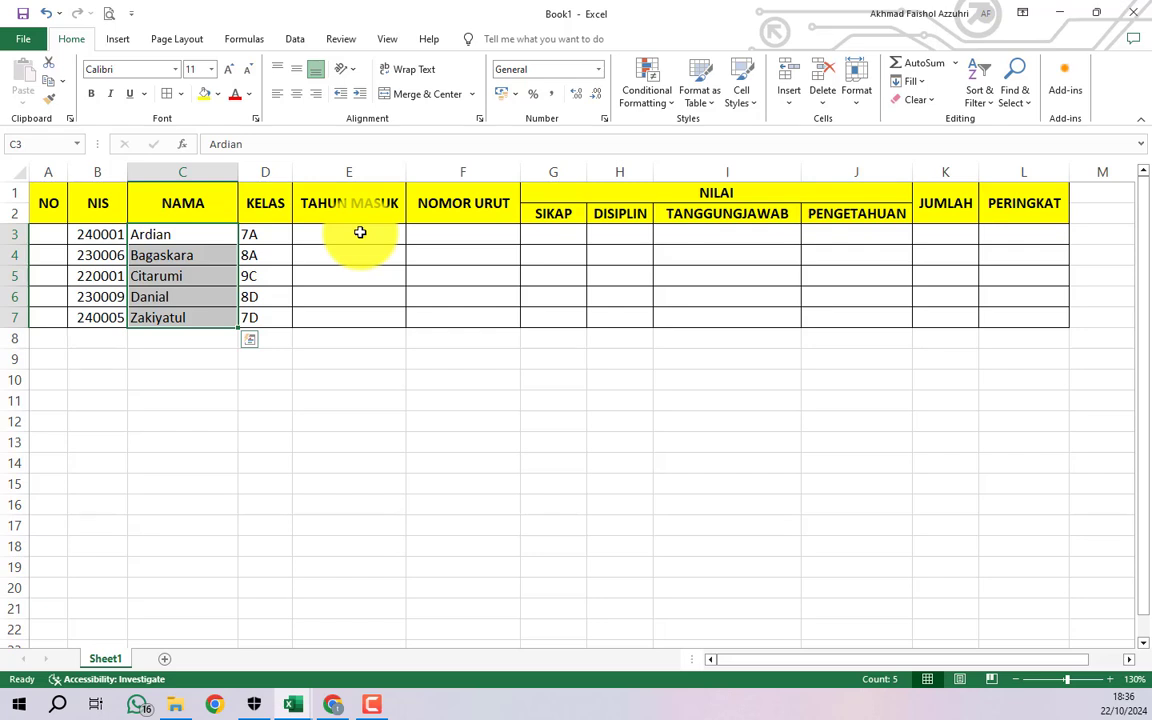
pyautogui.click(63, 233)
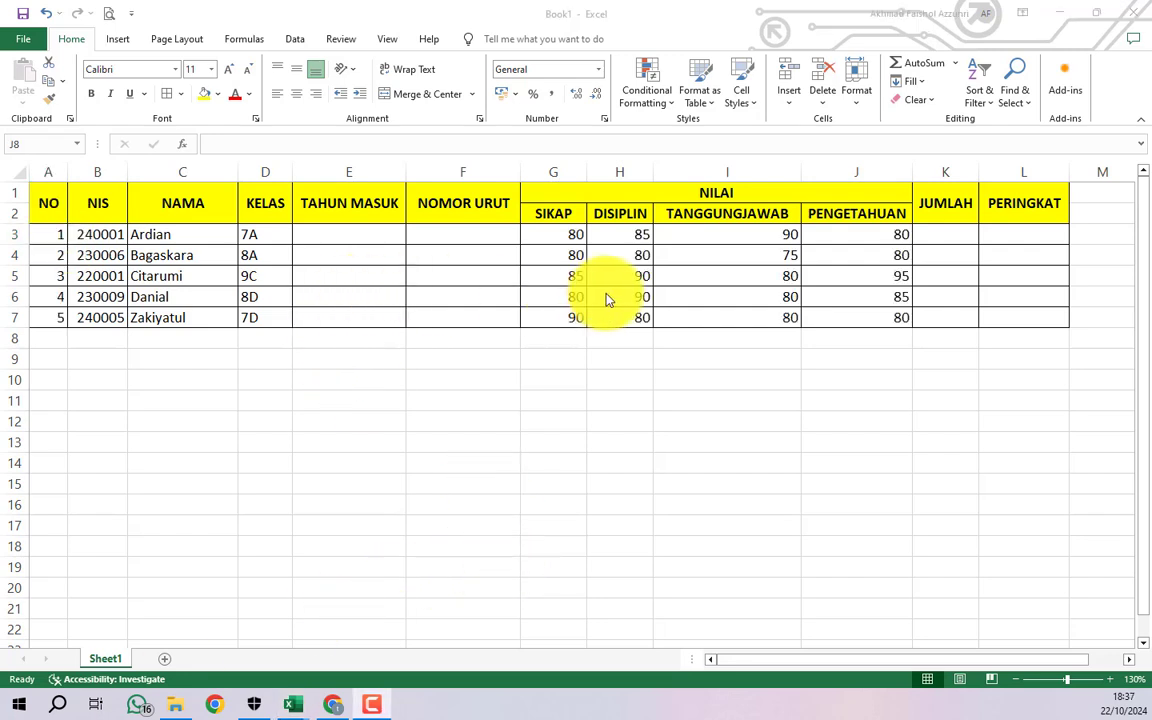
# - Centre the NO numbers in A3:A7 and the KELAS values in D3:D7
pyautogui.click(709, 256)
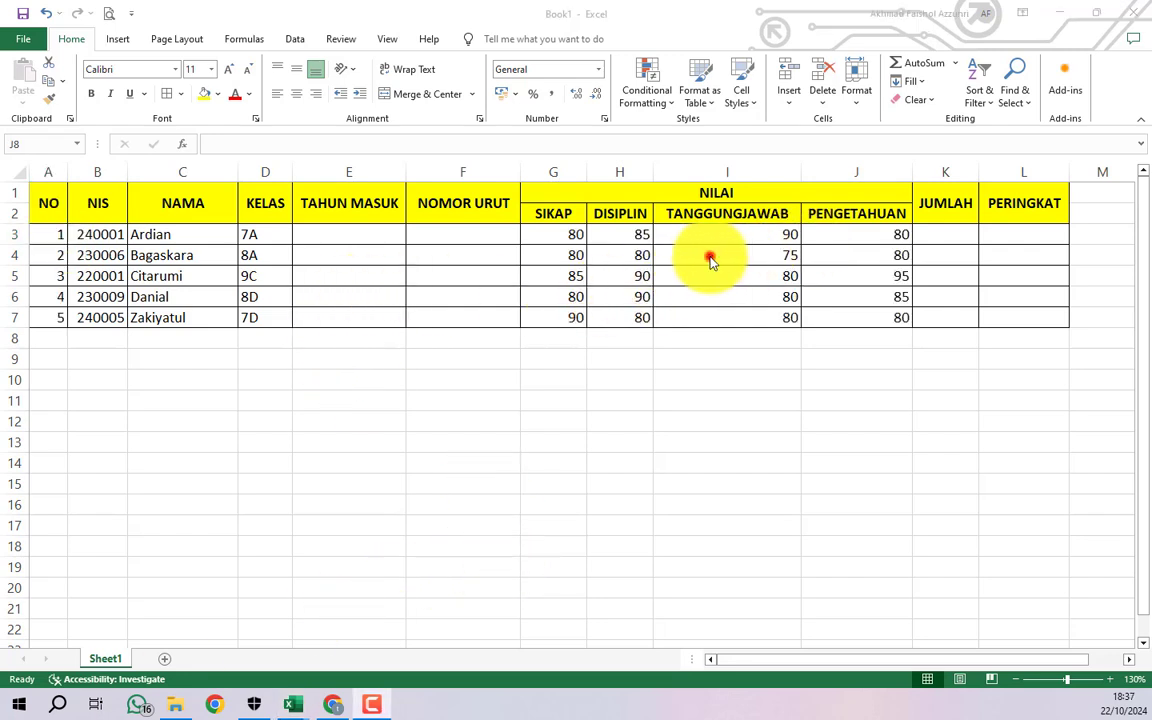
pyautogui.click(616, 234)
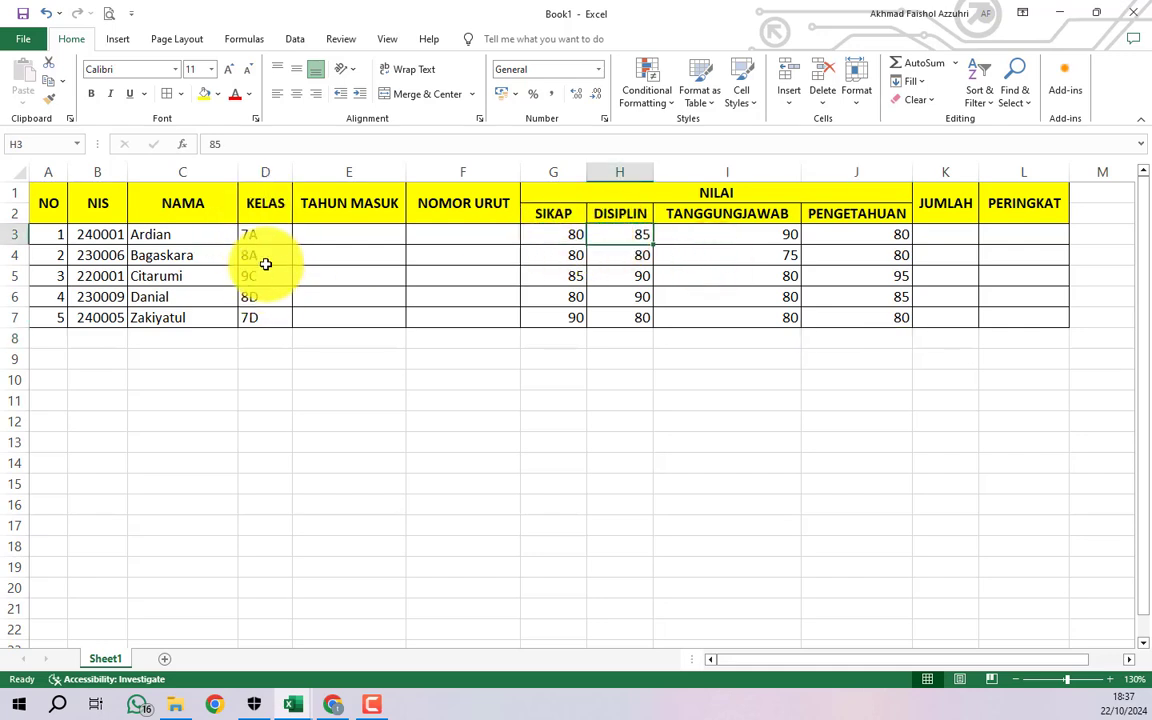
pyautogui.moveTo(47, 234); pyautogui.dragTo(51, 314)
pyautogui.click(297, 70)
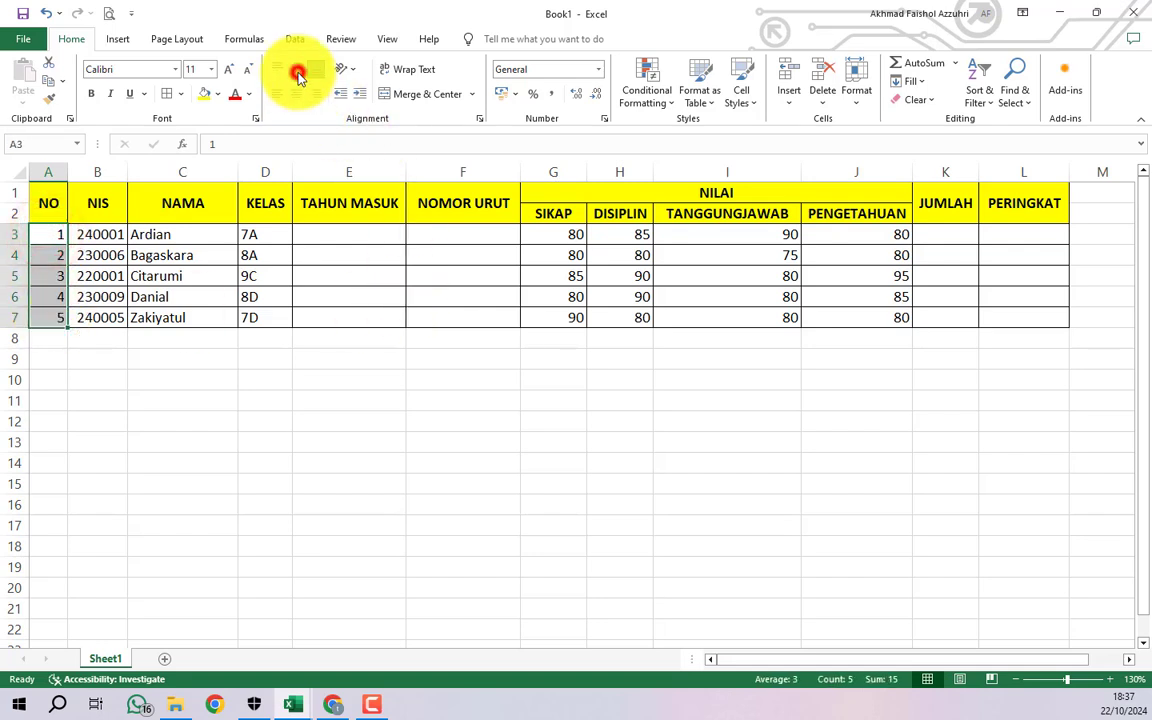
pyautogui.click(296, 94)
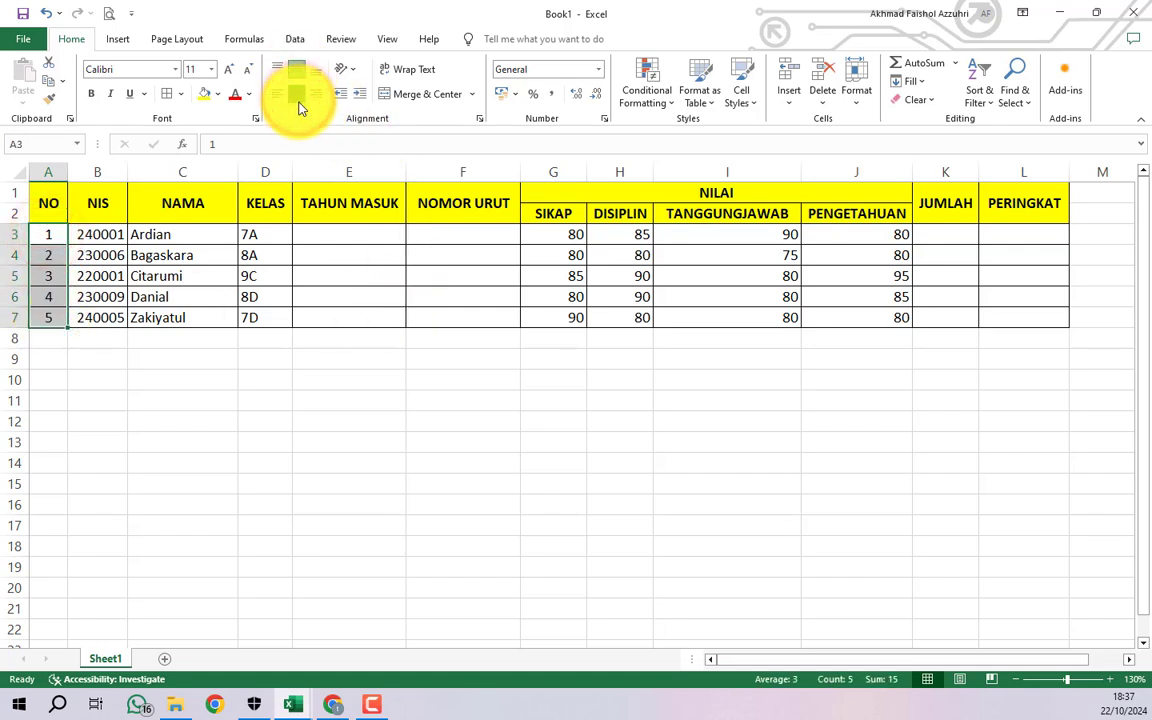
pyautogui.moveTo(272, 237); pyautogui.dragTo(267, 316)
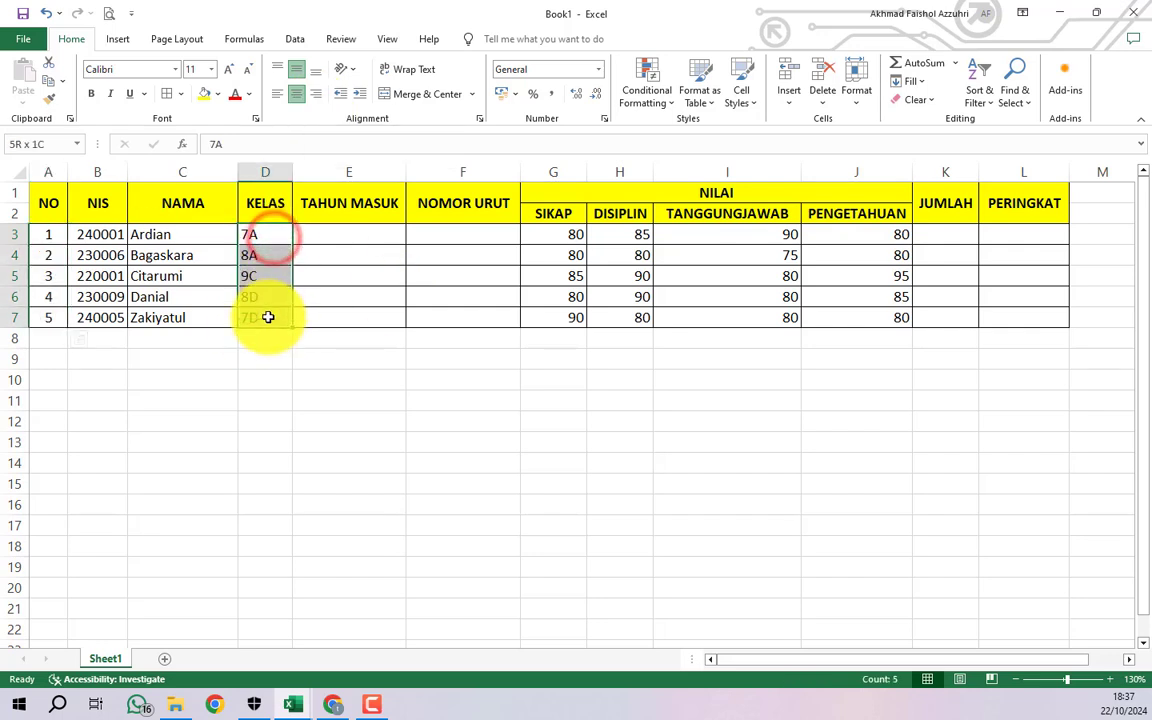
pyautogui.click(296, 94)
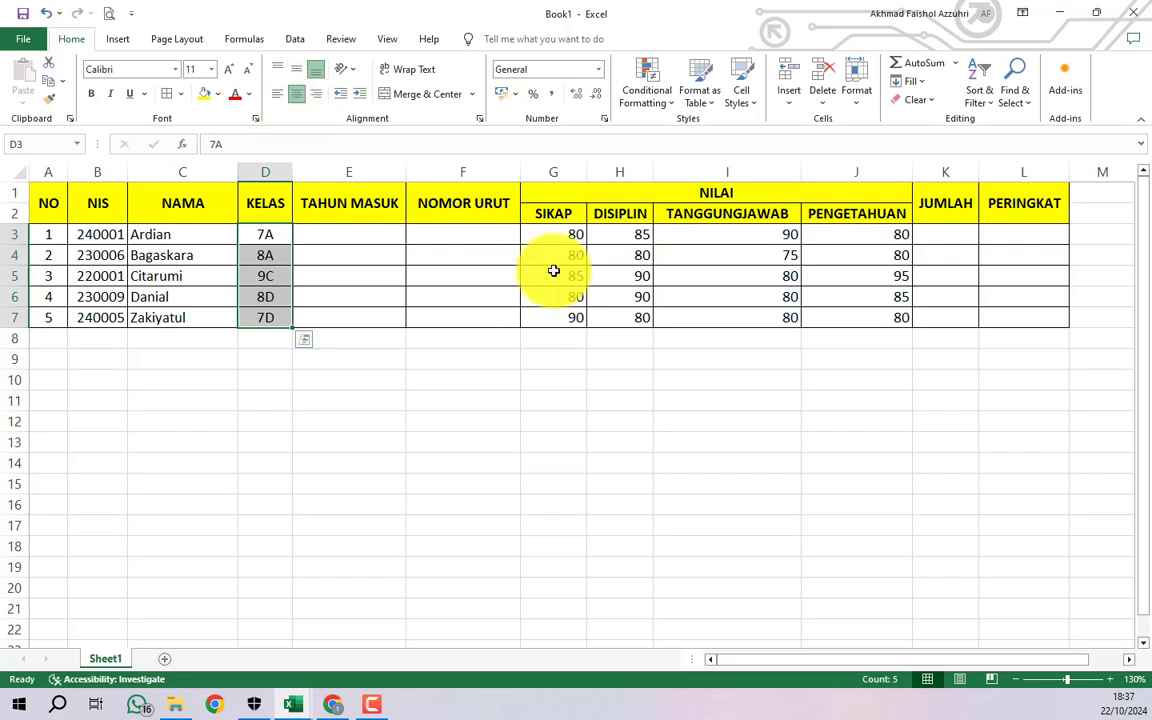
# - Centre the SIKAP, DISIPLIN, TANGGUNGJAWAB and PENGETAHUAN scores in G3:J7
pyautogui.moveTo(566, 234); pyautogui.dragTo(815, 321)
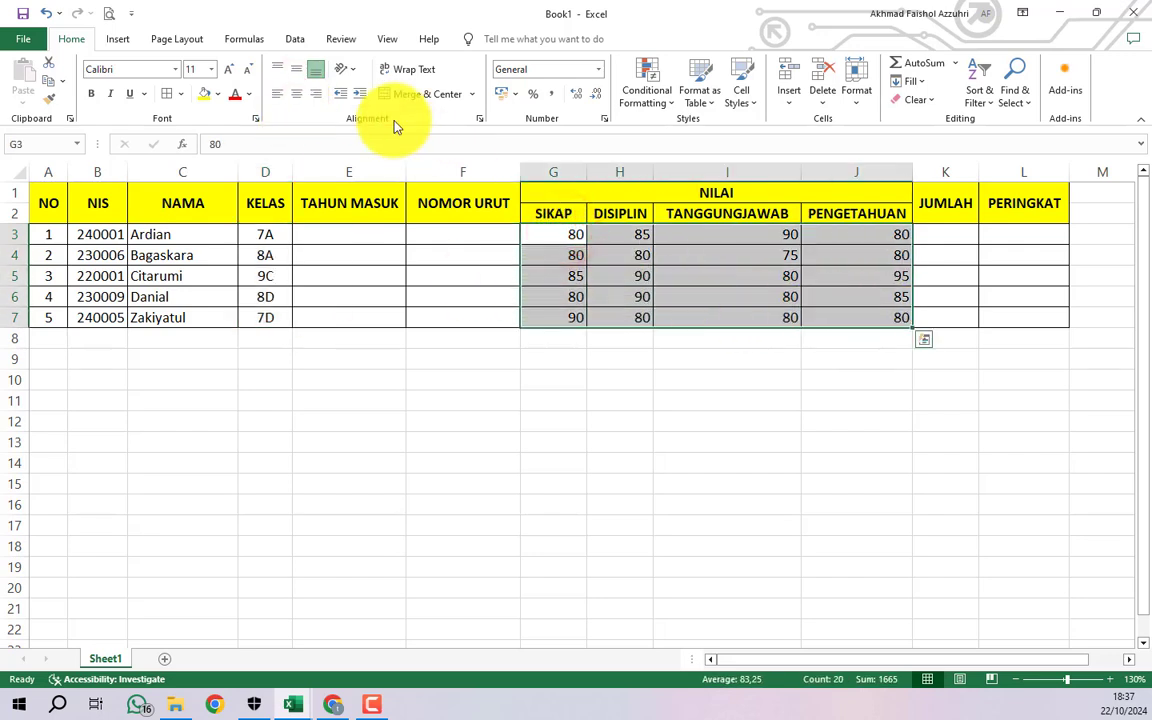
pyautogui.click(298, 94)
pyautogui.click(779, 316)
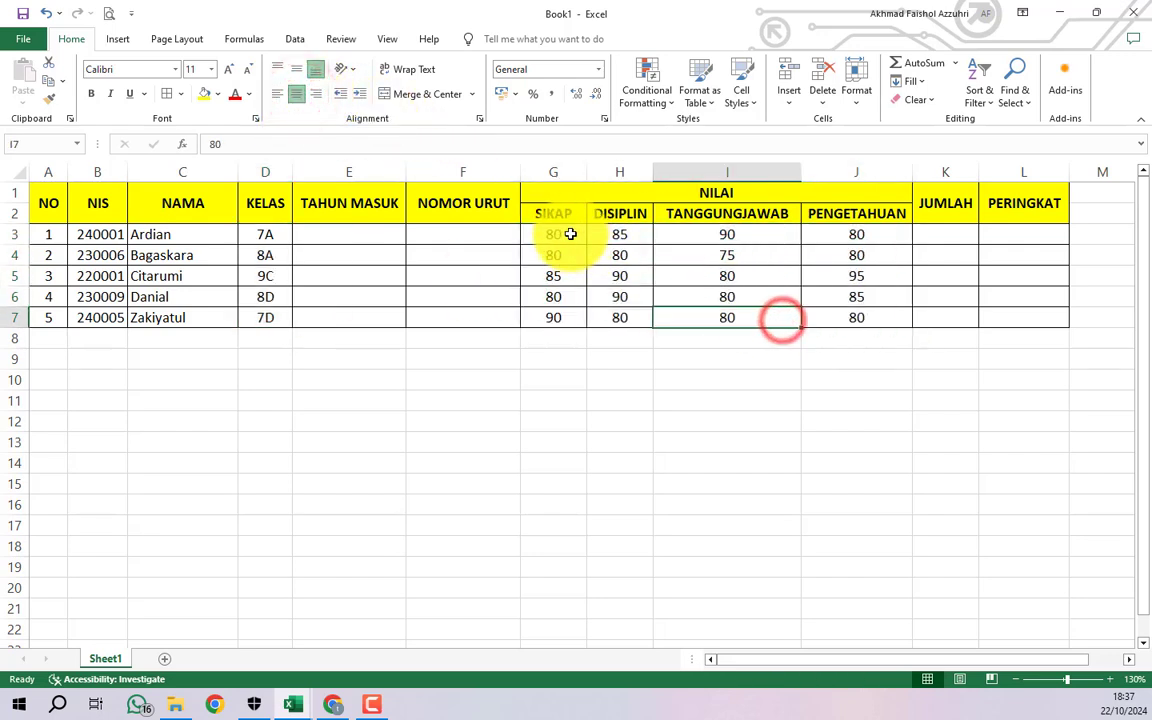
pyautogui.moveTo(566, 234); pyautogui.dragTo(558, 315)
pyautogui.click(303, 95)
pyautogui.click(302, 95)
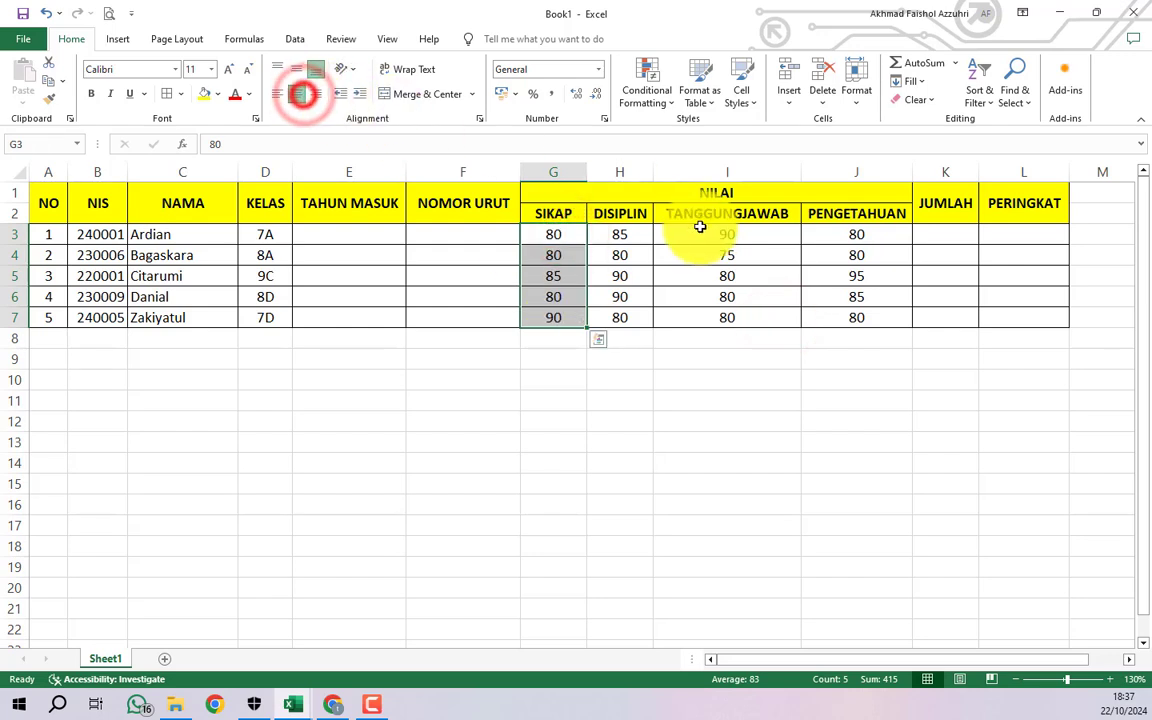
pyautogui.moveTo(633, 230); pyautogui.dragTo(628, 300)
pyautogui.click(584, 273)
pyautogui.moveTo(553, 232); pyautogui.dragTo(863, 320)
pyautogui.click(658, 317)
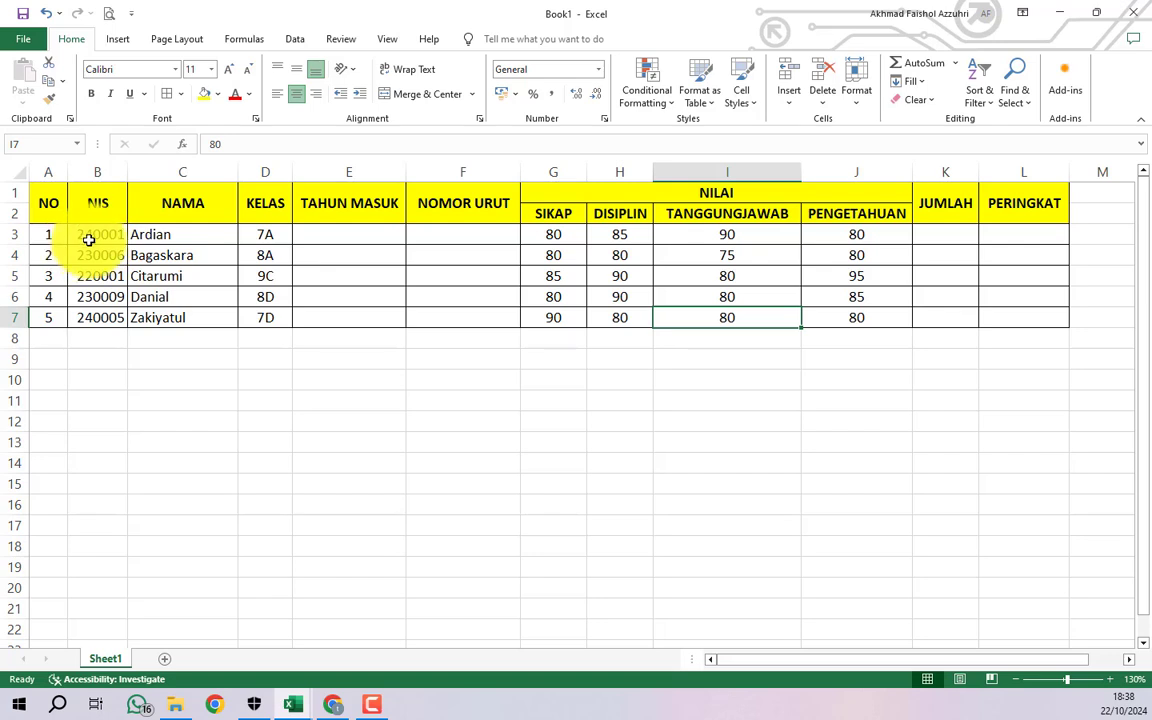
# - Enter =LEFT(B3;2) in E3 so the first student's entry year shows 24
pyautogui.click(333, 237)
pyautogui.write('=')
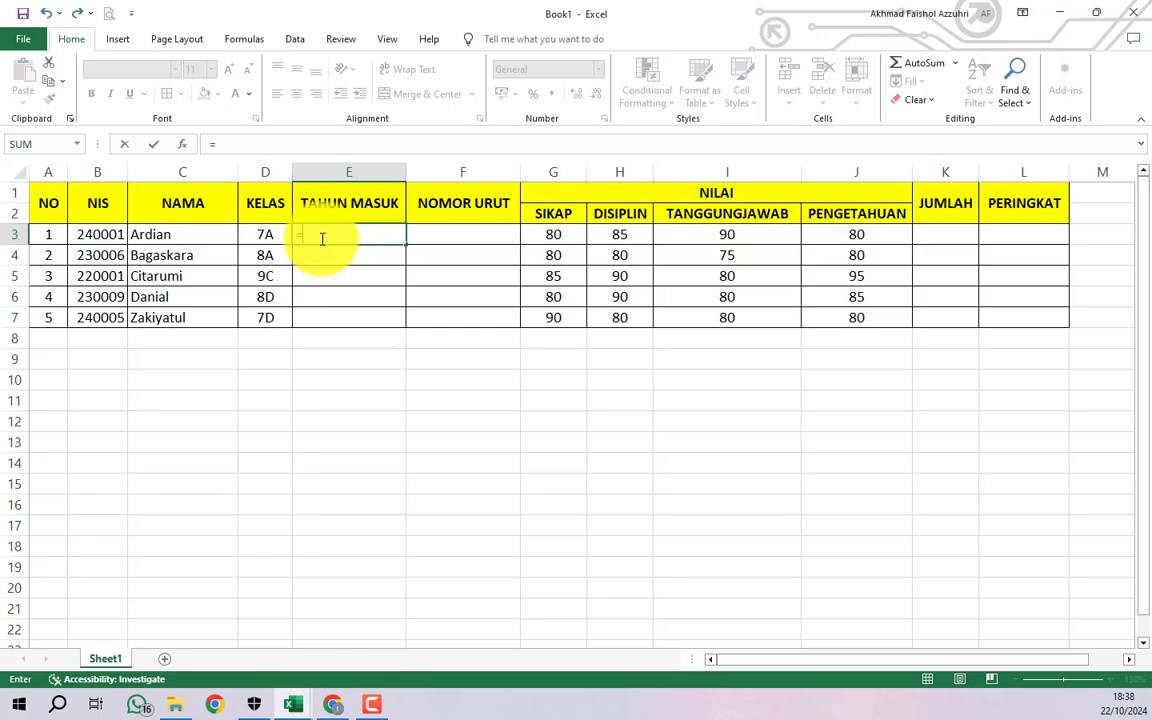
pyautogui.write('LEF')
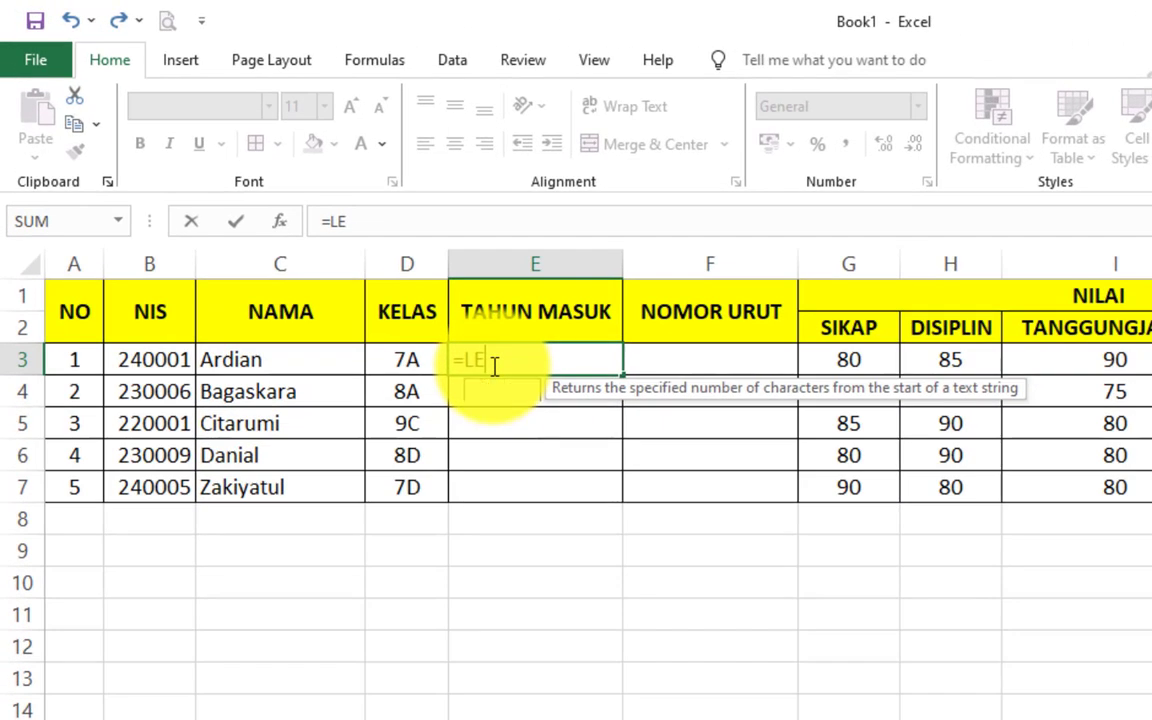
pyautogui.click(514, 404)
pyautogui.doubleClick(503, 360)
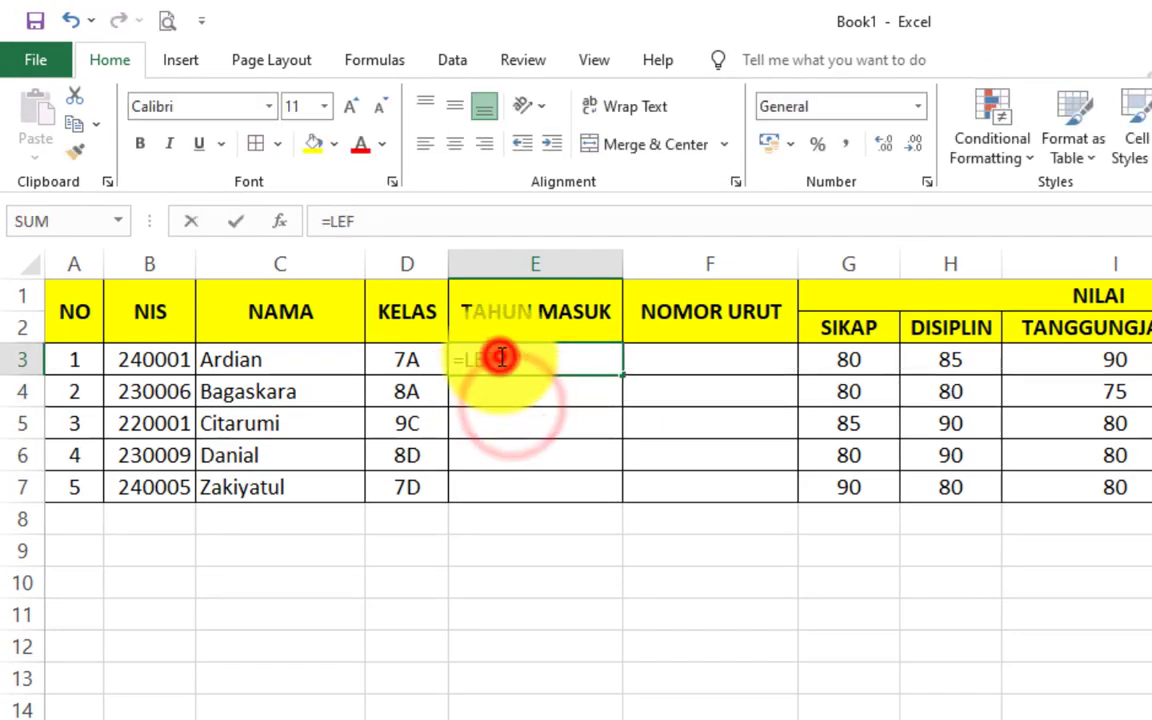
pyautogui.write('T')
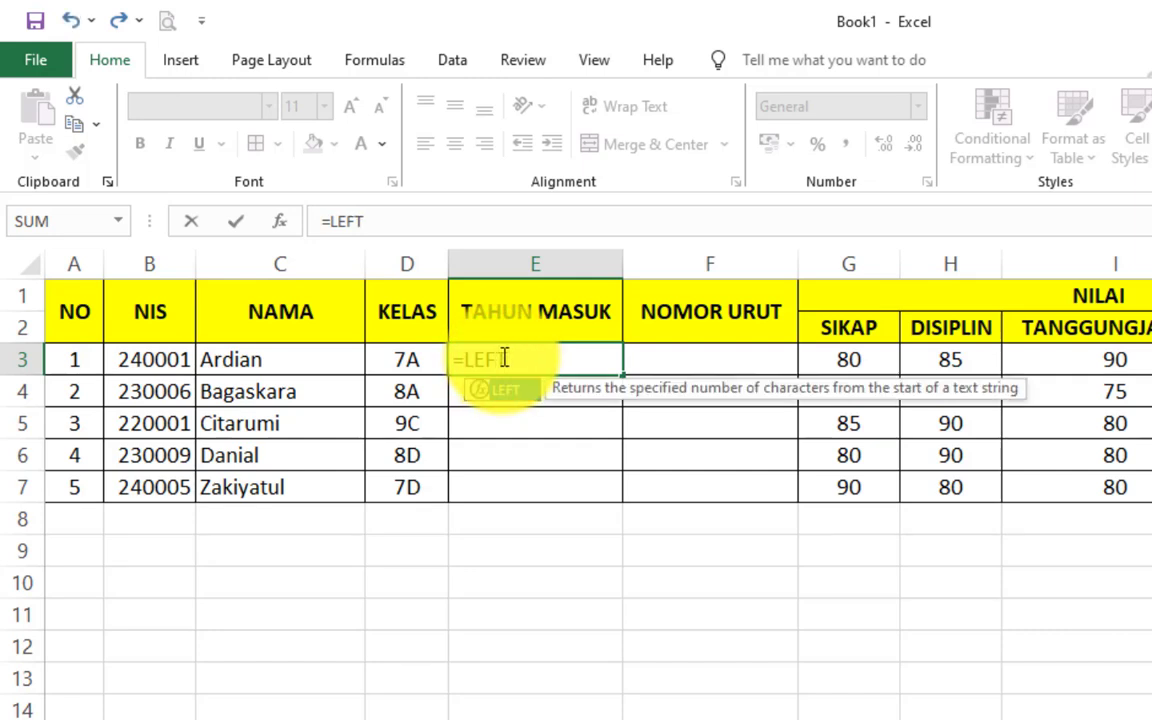
pyautogui.write('(')
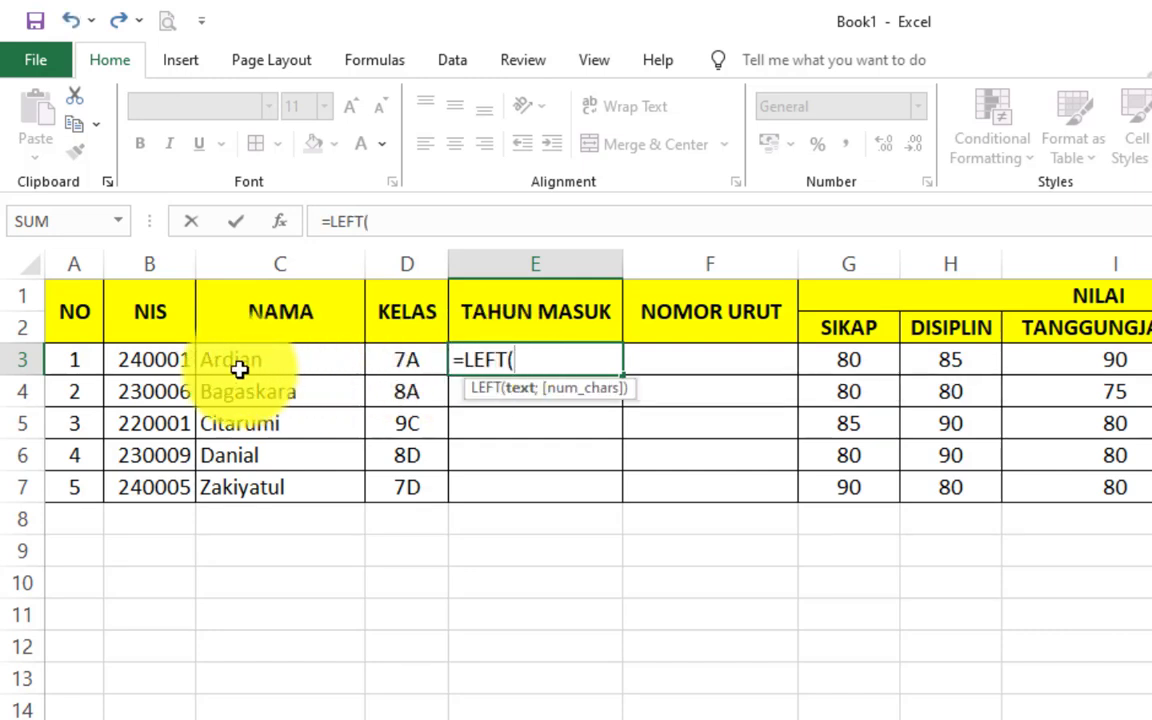
pyautogui.click(160, 363)
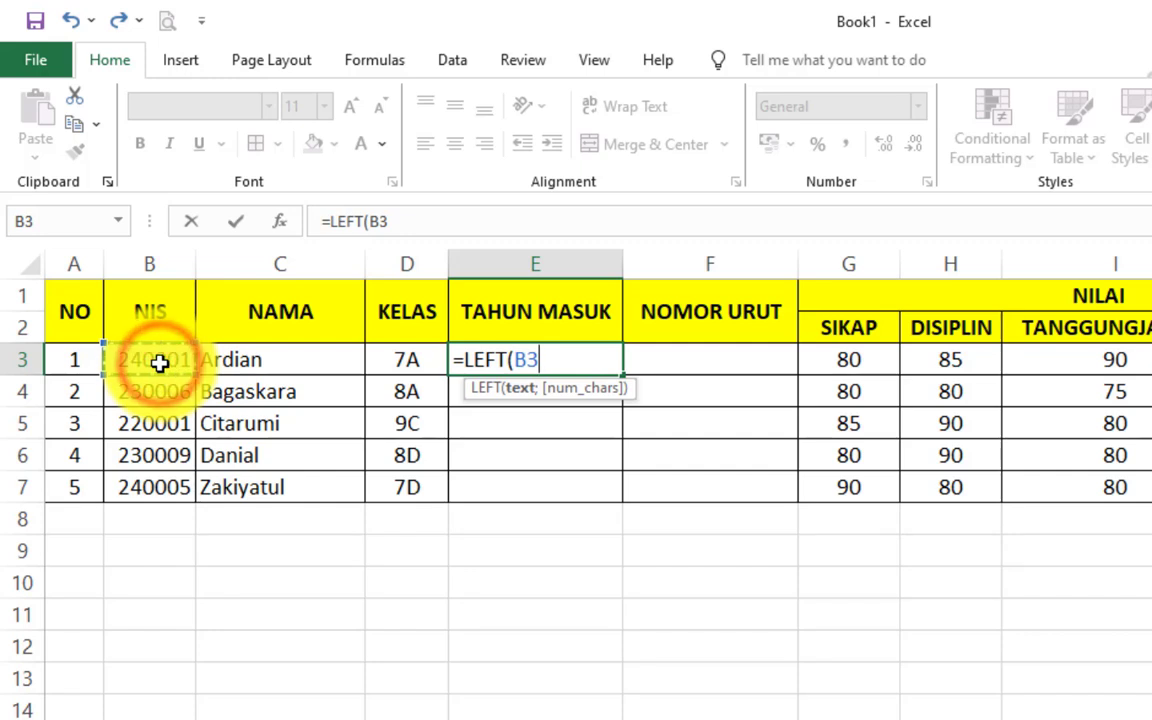
pyautogui.write(';')
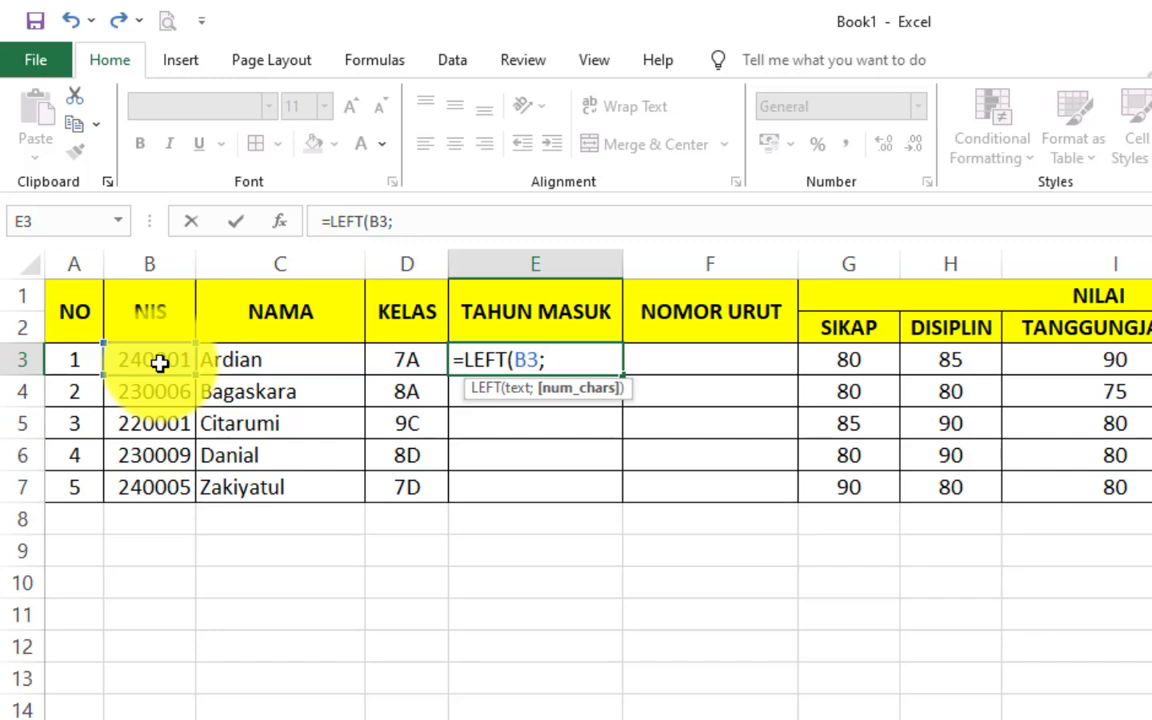
pyautogui.write('2)')
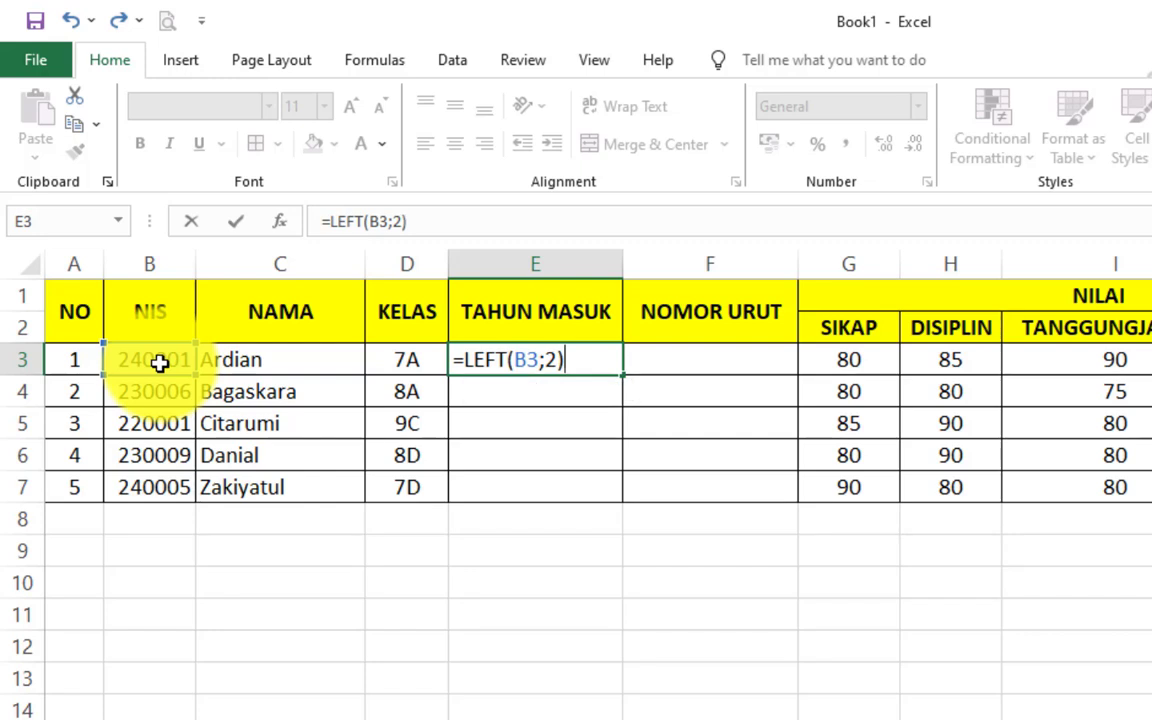
pyautogui.press('Return')
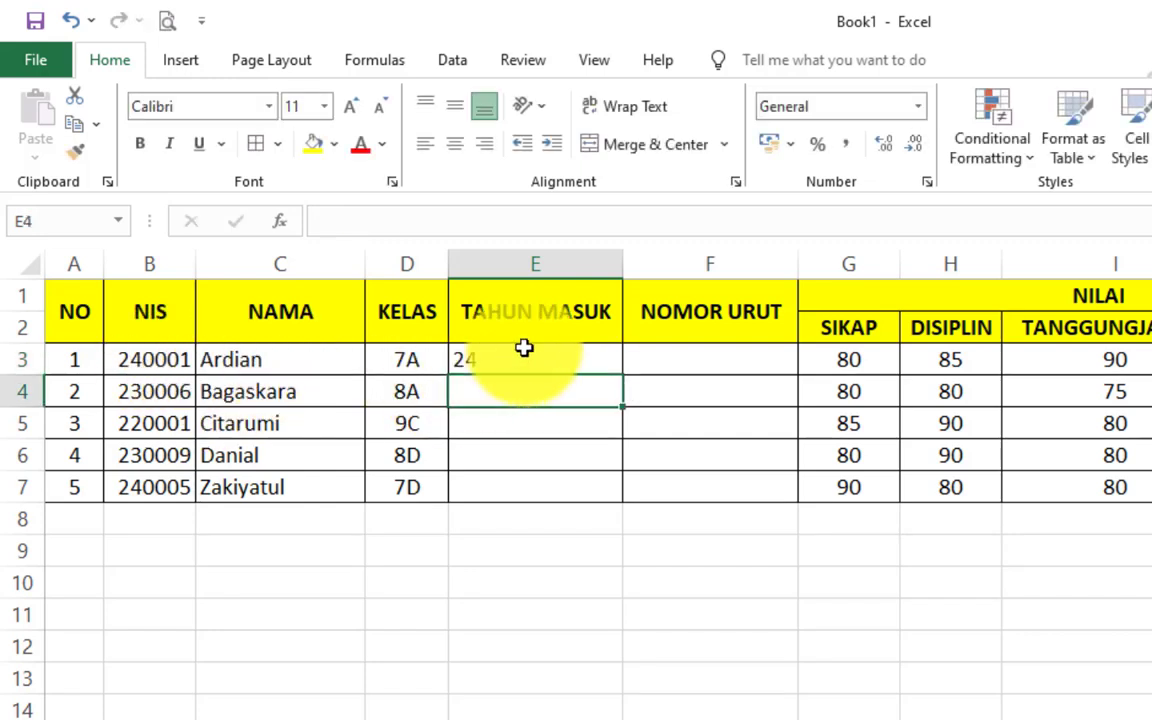
pyautogui.click(522, 358)
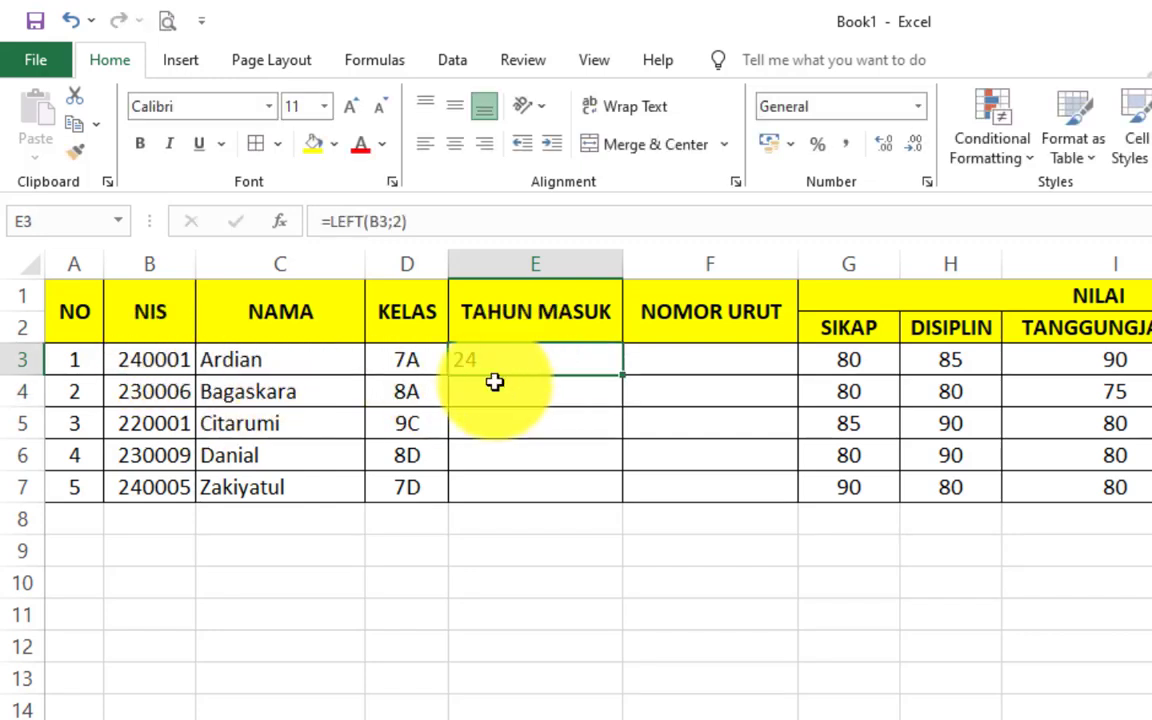
# - Enter a LEFT formula on B4 in E4 so the second entry year shows 23
pyautogui.click(491, 392)
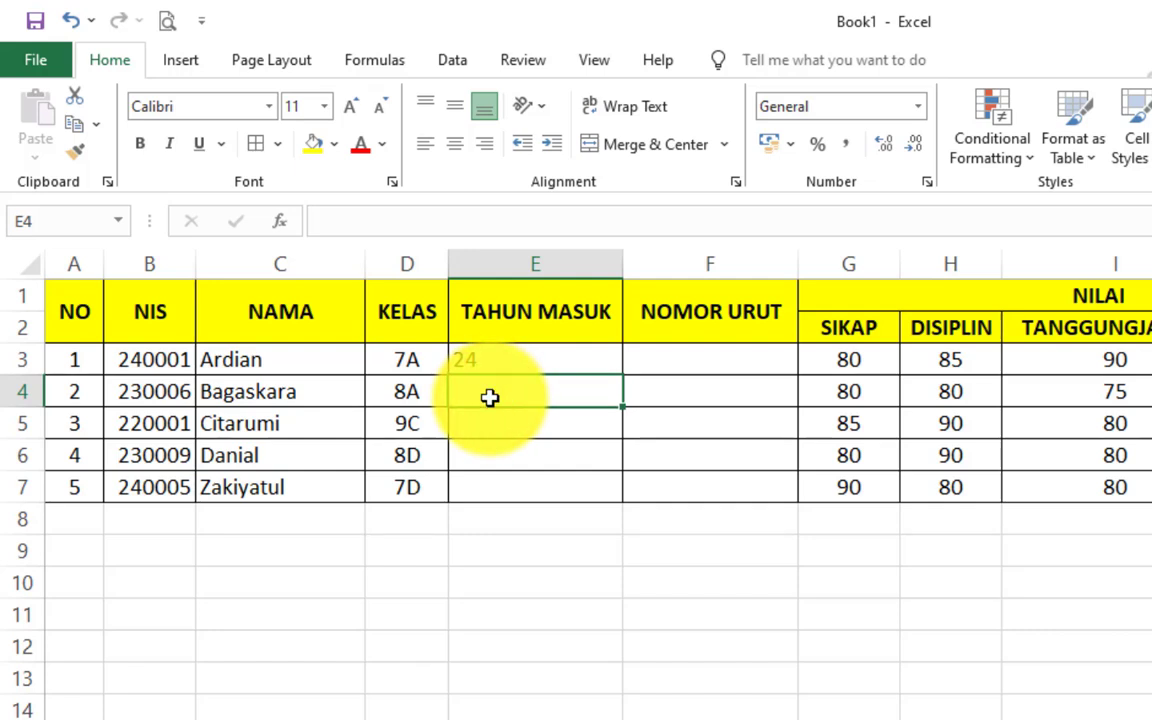
pyautogui.write('=LEFT')
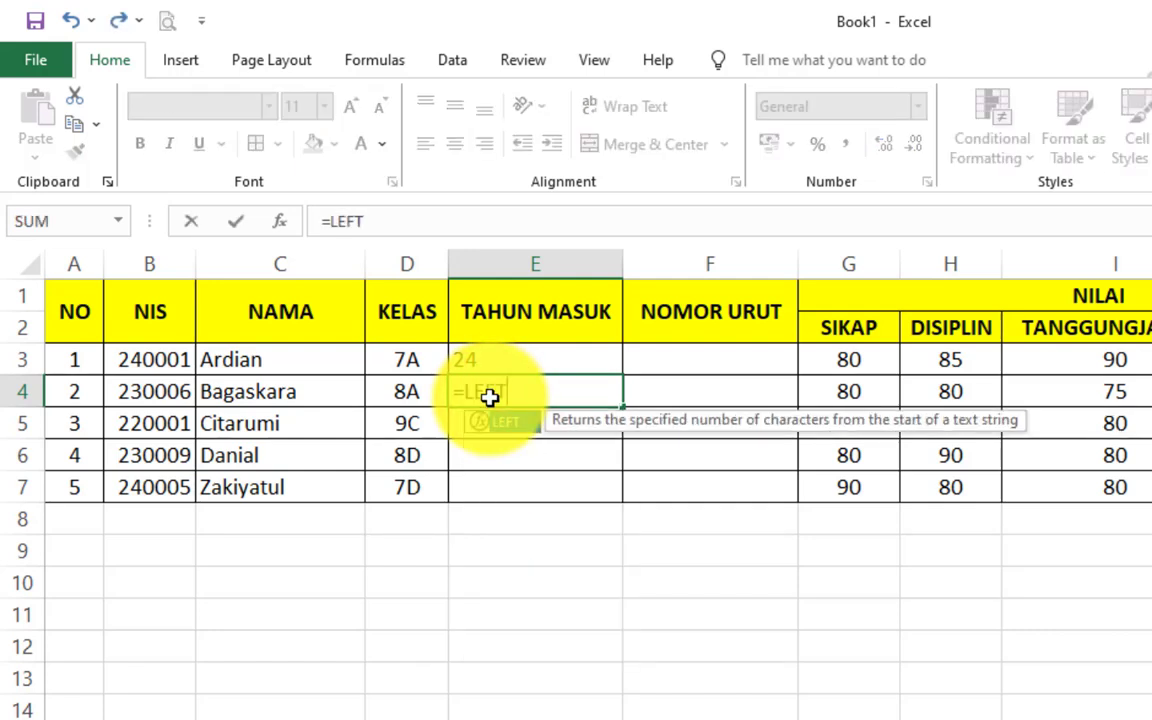
pyautogui.write('(')
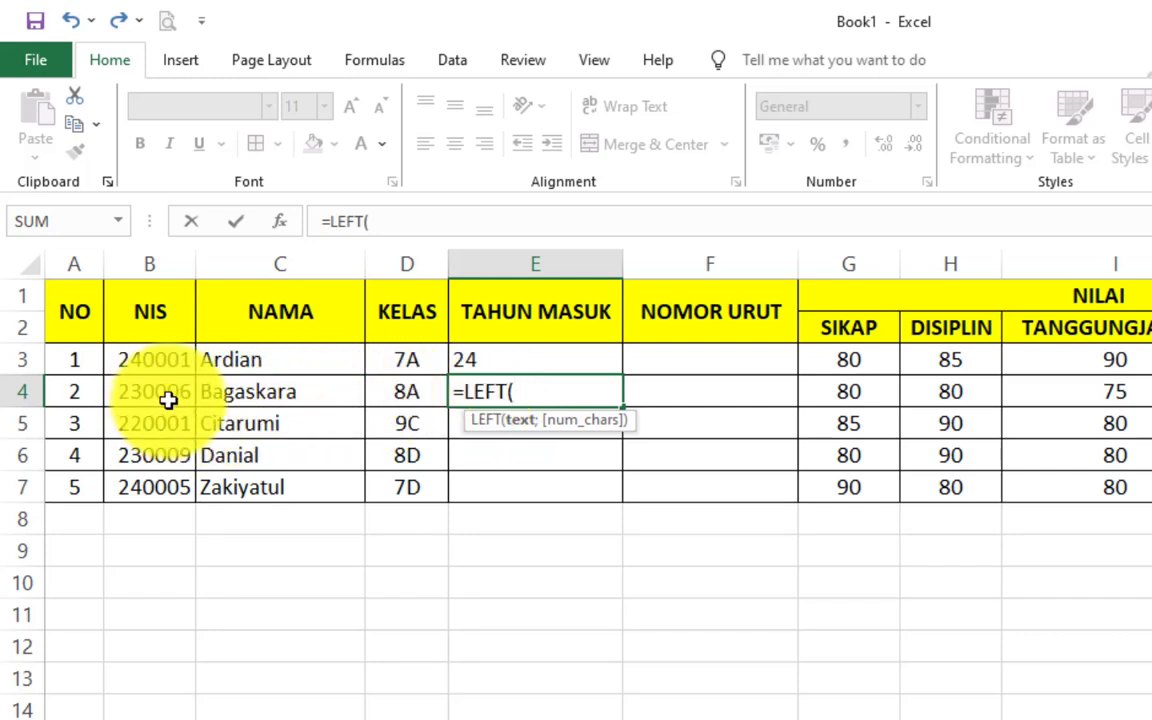
pyautogui.click(168, 392)
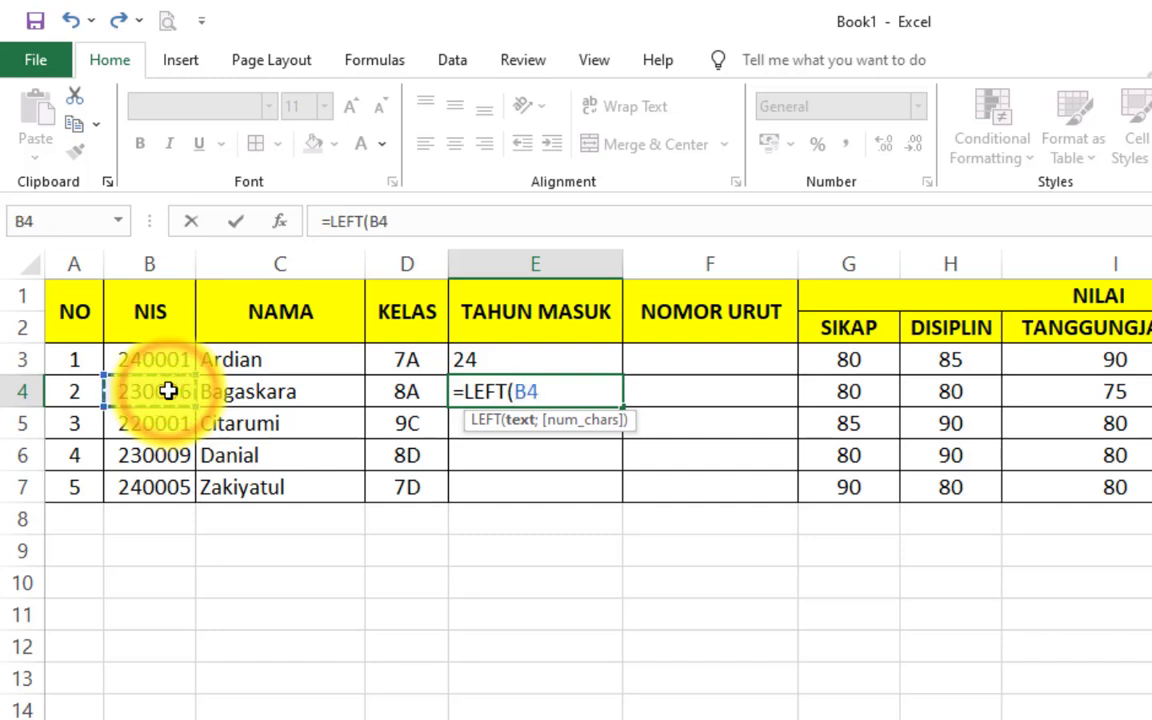
pyautogui.write(';2')
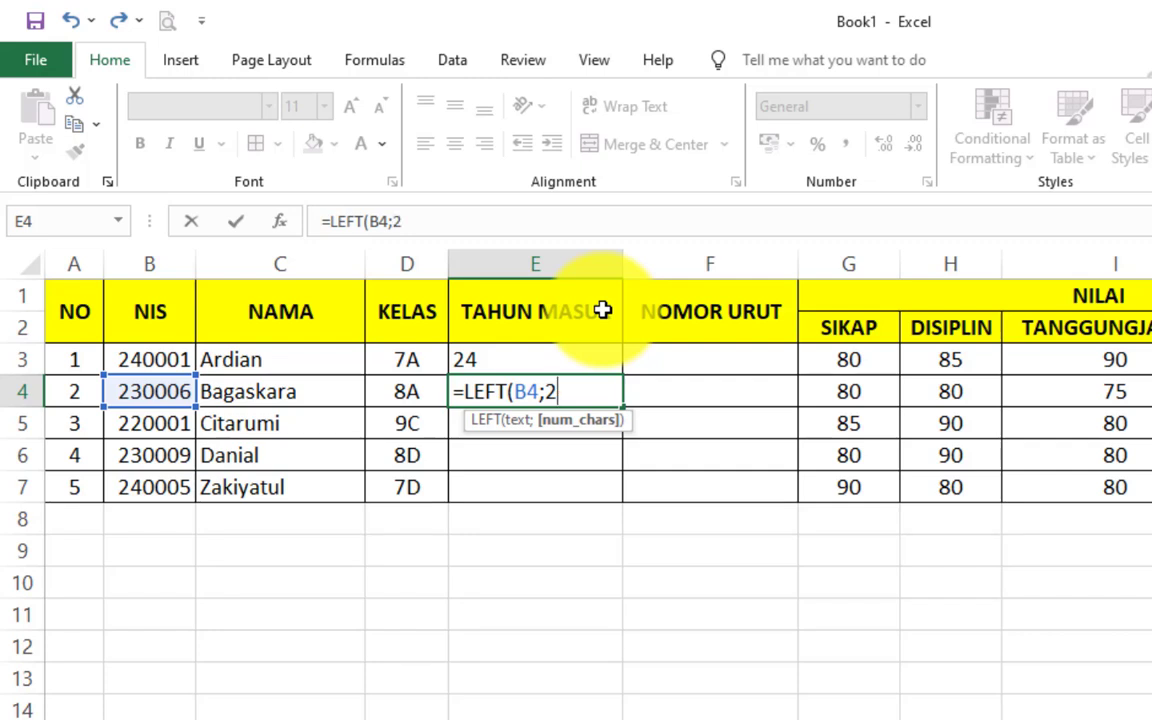
pyautogui.write(')')
pyautogui.press('Return')
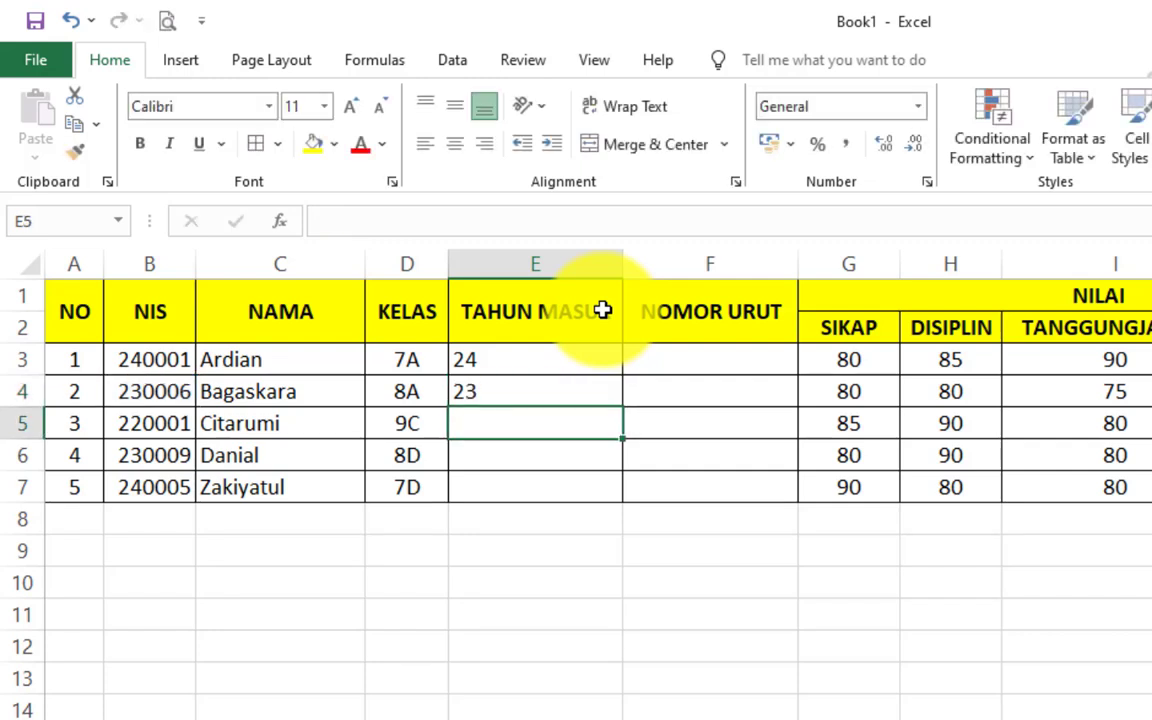
pyautogui.click(706, 357)
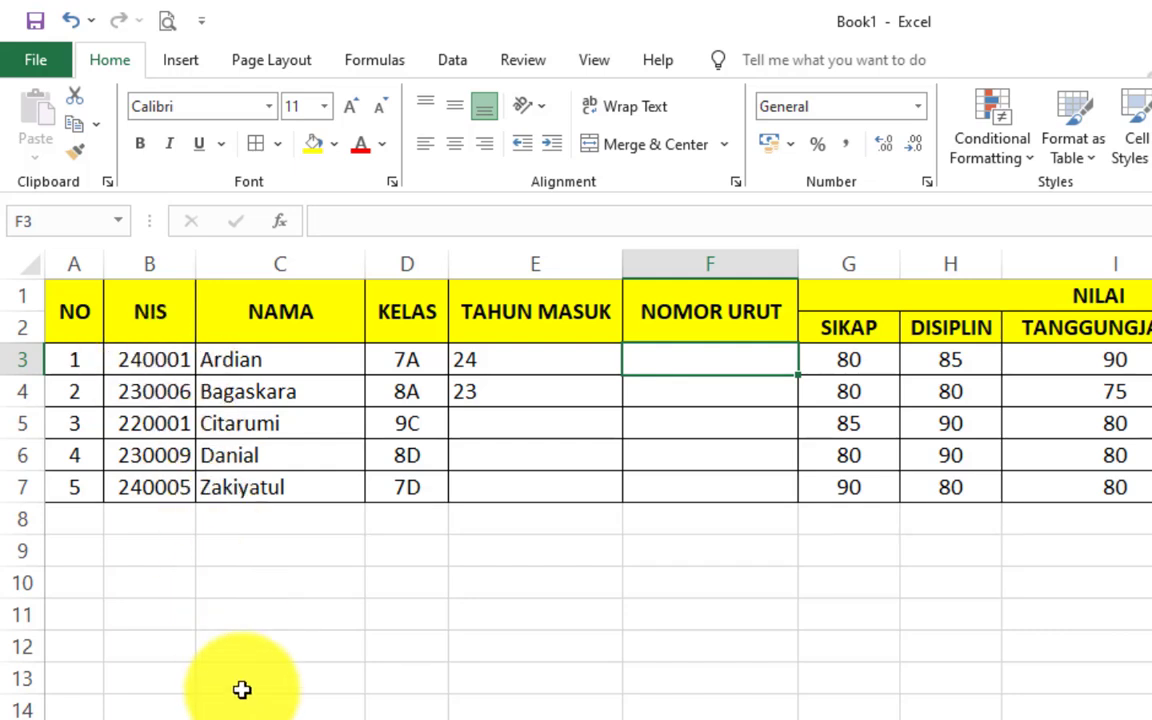
# - Enter =RIGHT(B3;4) in F3 so the first NOMOR URUT shows 0001
pyautogui.write('=R')
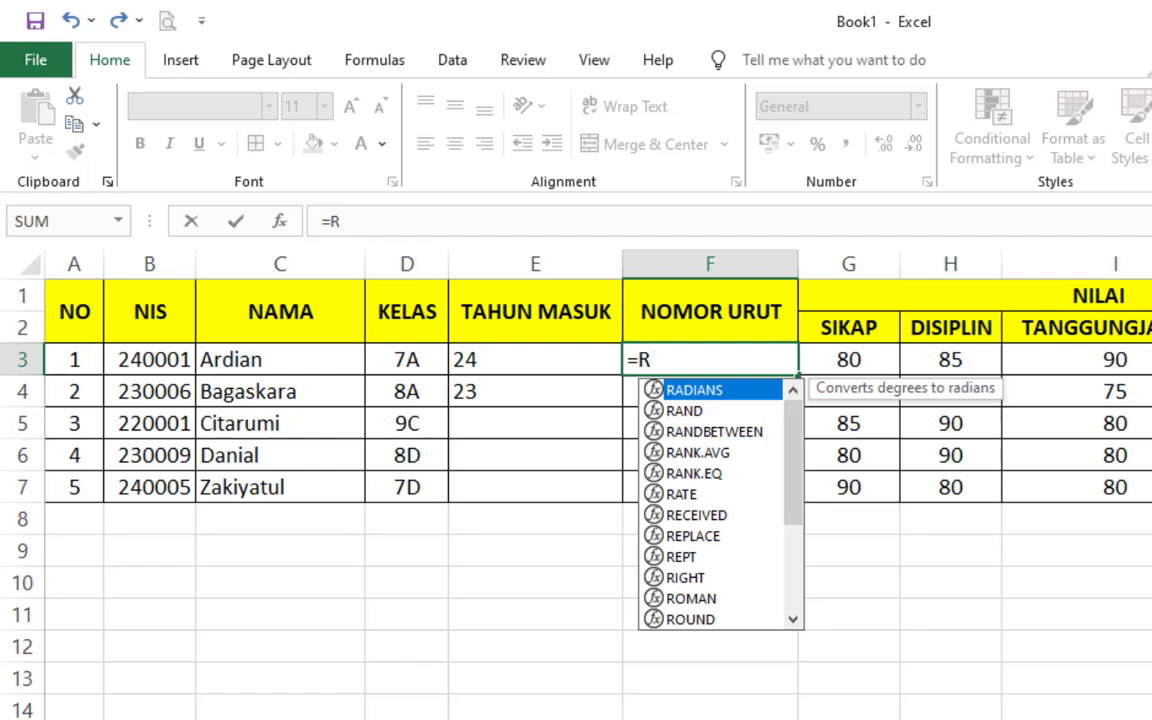
pyautogui.write('IGHT(')
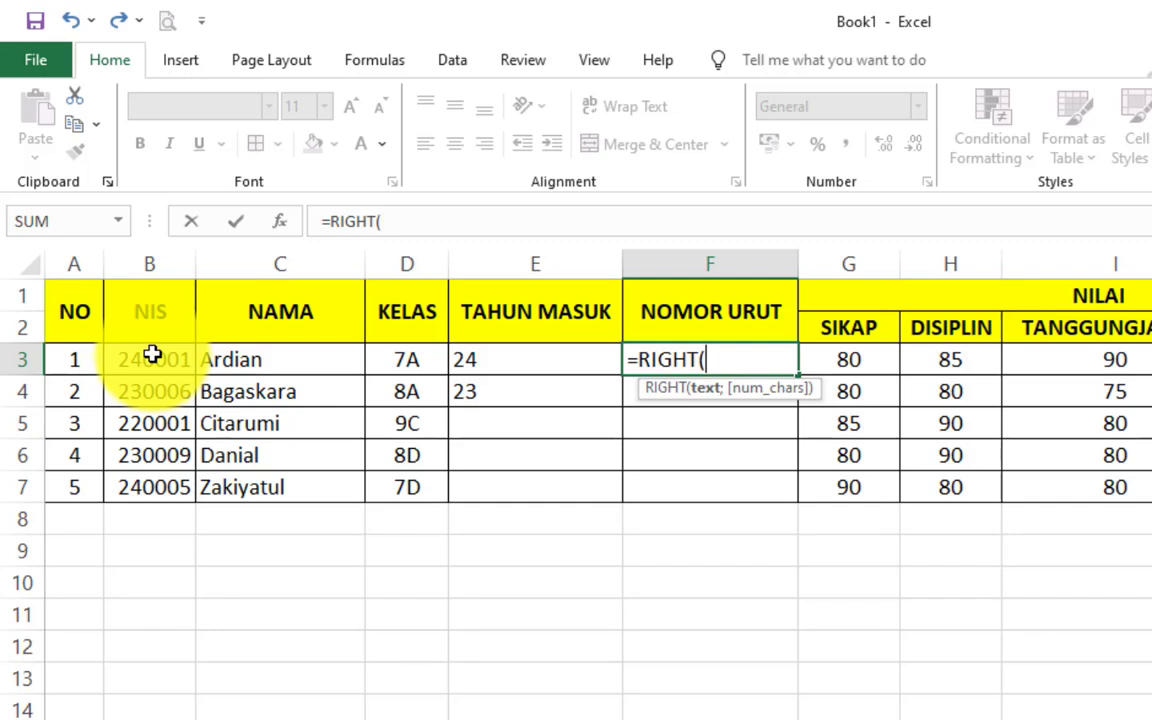
pyautogui.click(153, 356)
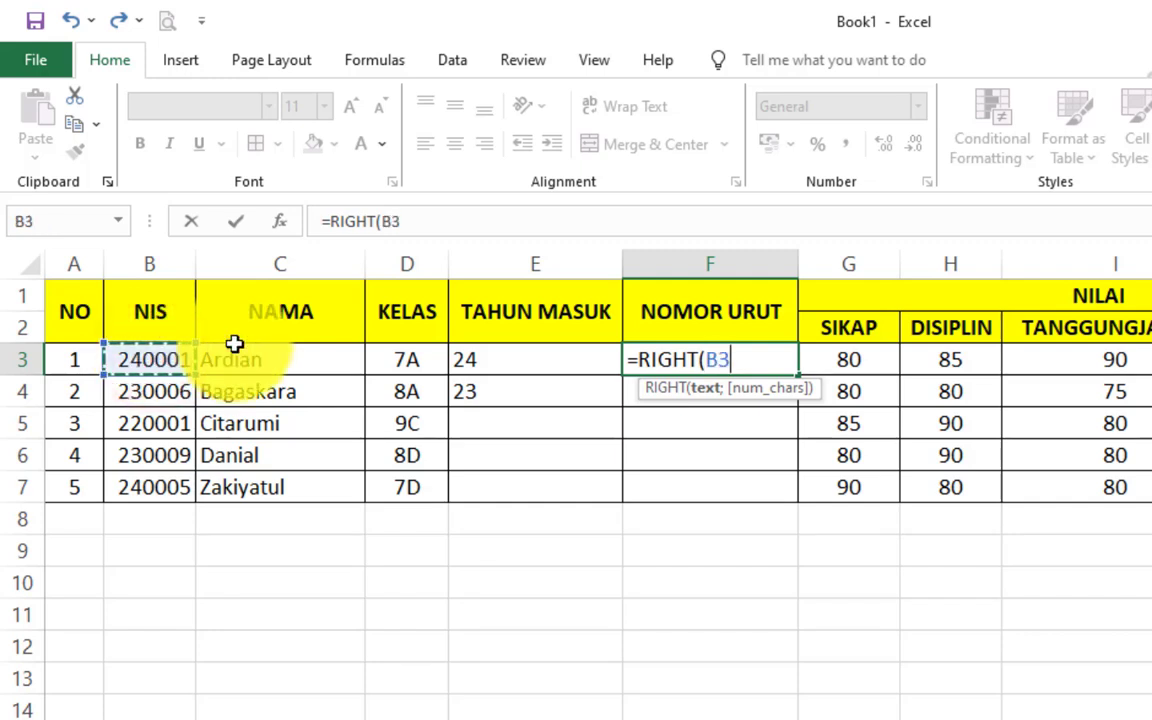
pyautogui.write(';')
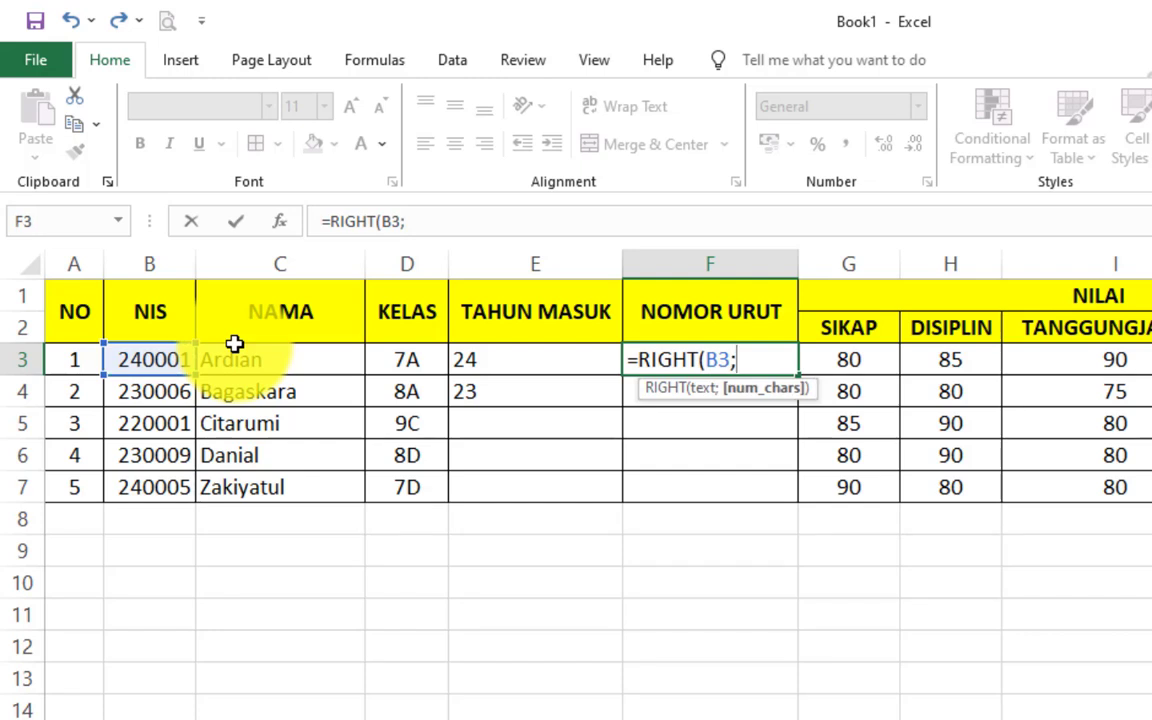
pyautogui.write('4)')
pyautogui.press('Return')
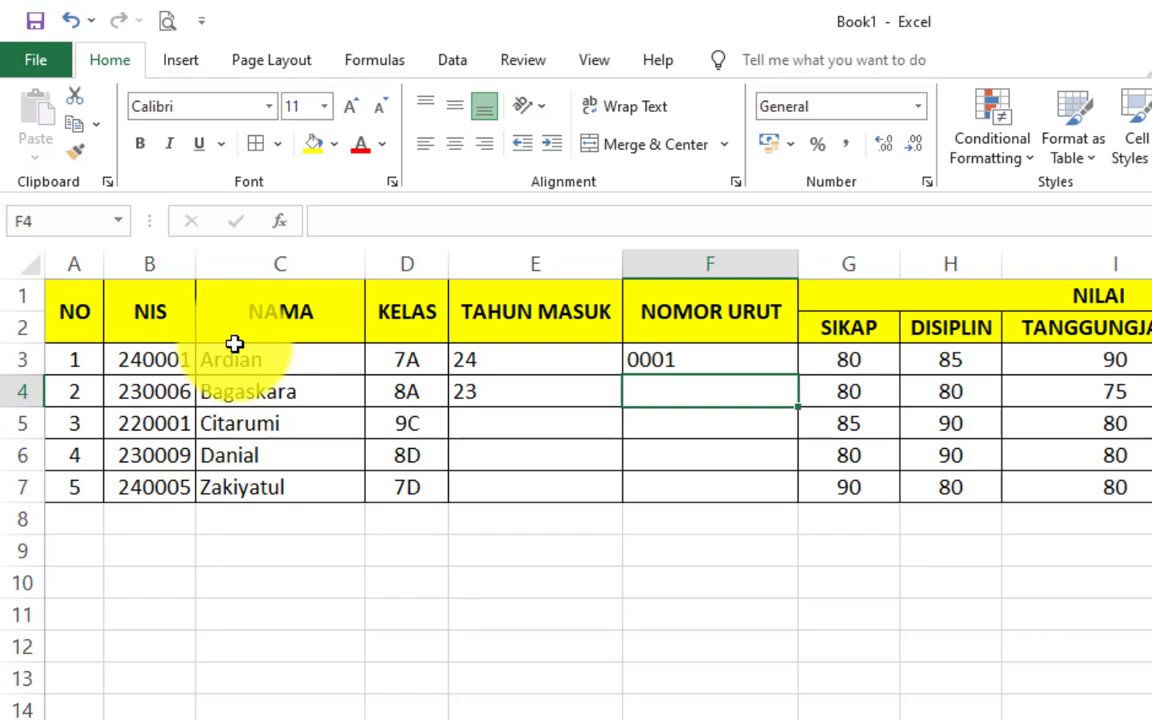
# - Enter =RIGHT(B4;4) in F4 so the second student's NOMOR URUT shows 0006
pyautogui.write('=RIGH')
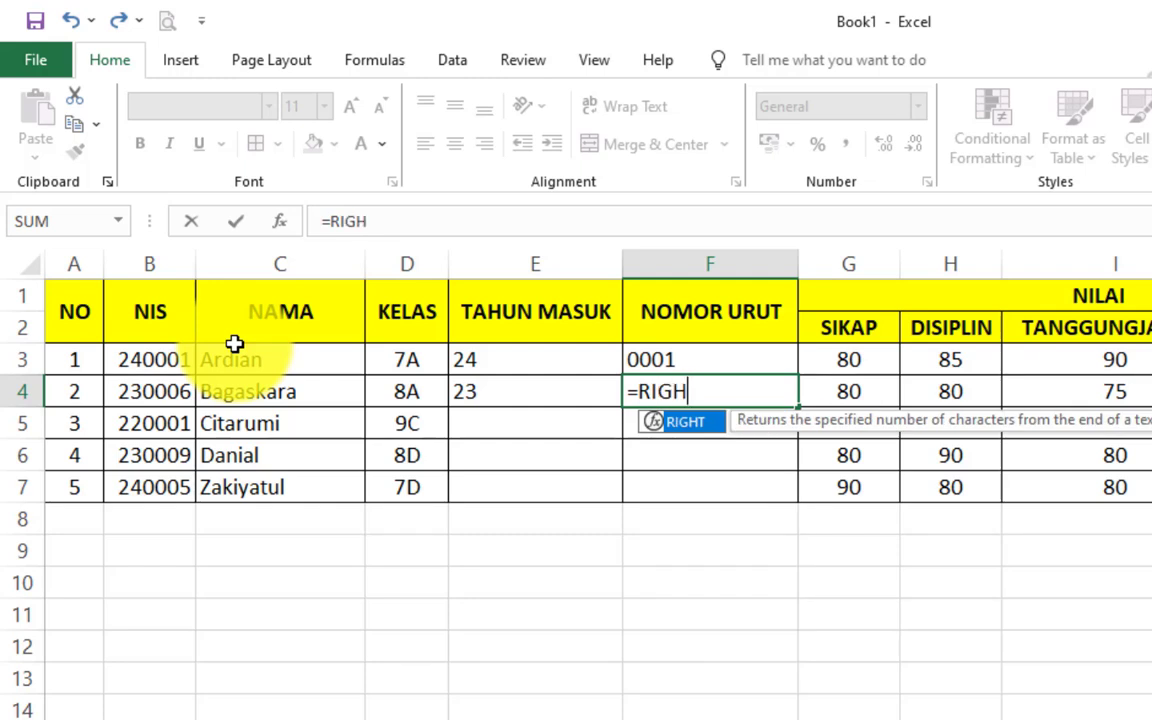
pyautogui.write('T(')
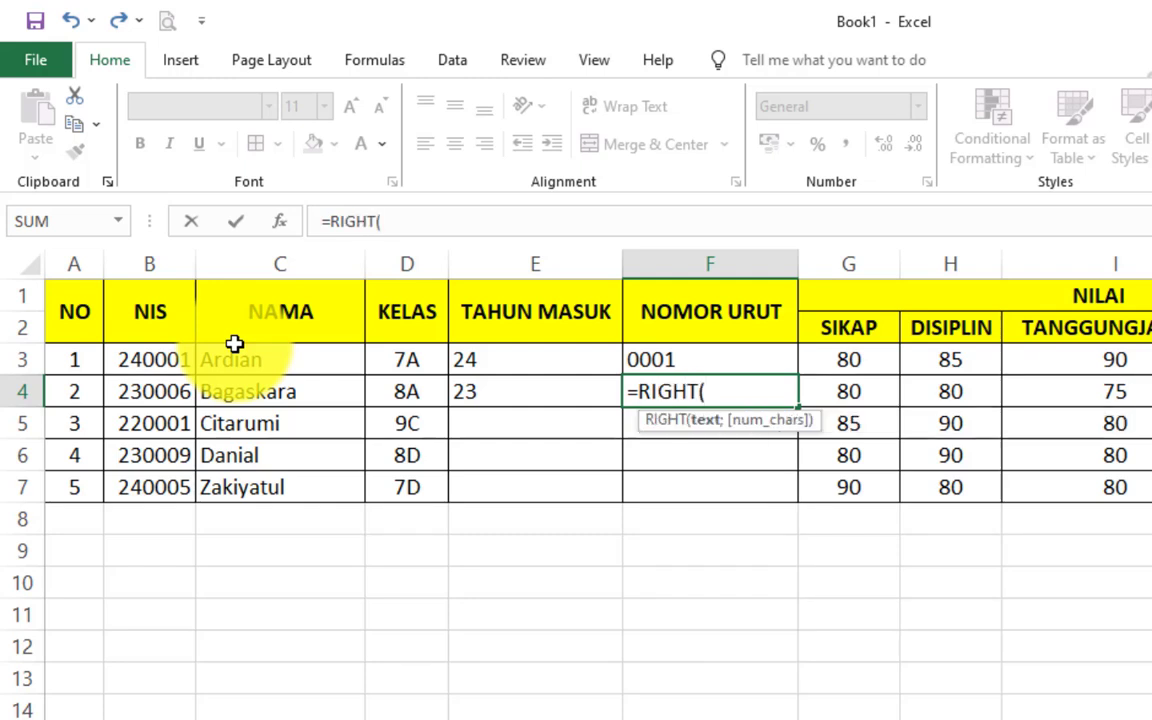
pyautogui.write('B4')
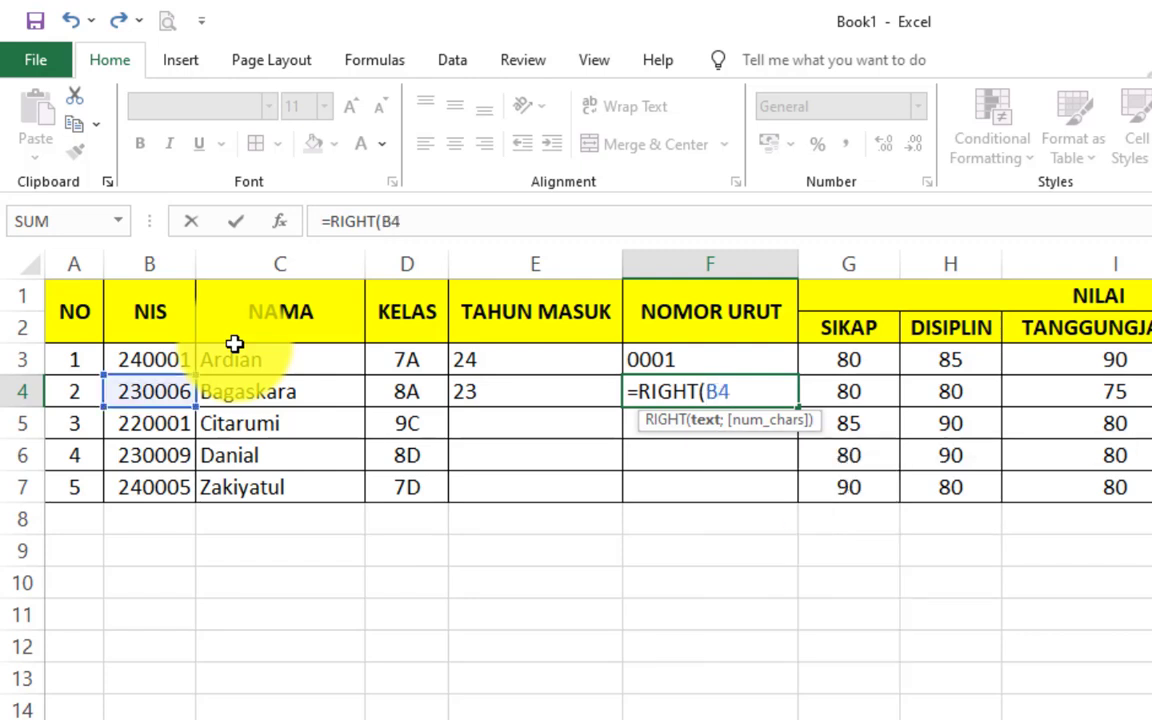
pyautogui.write(';4)')
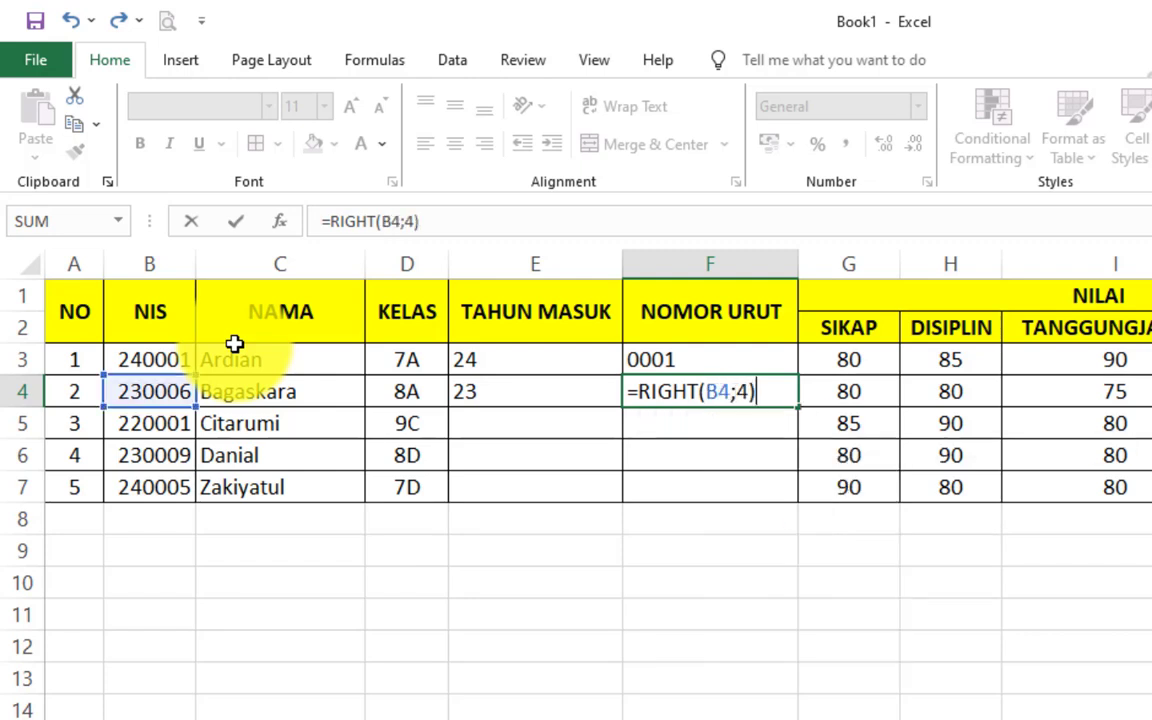
pyautogui.press('Return')
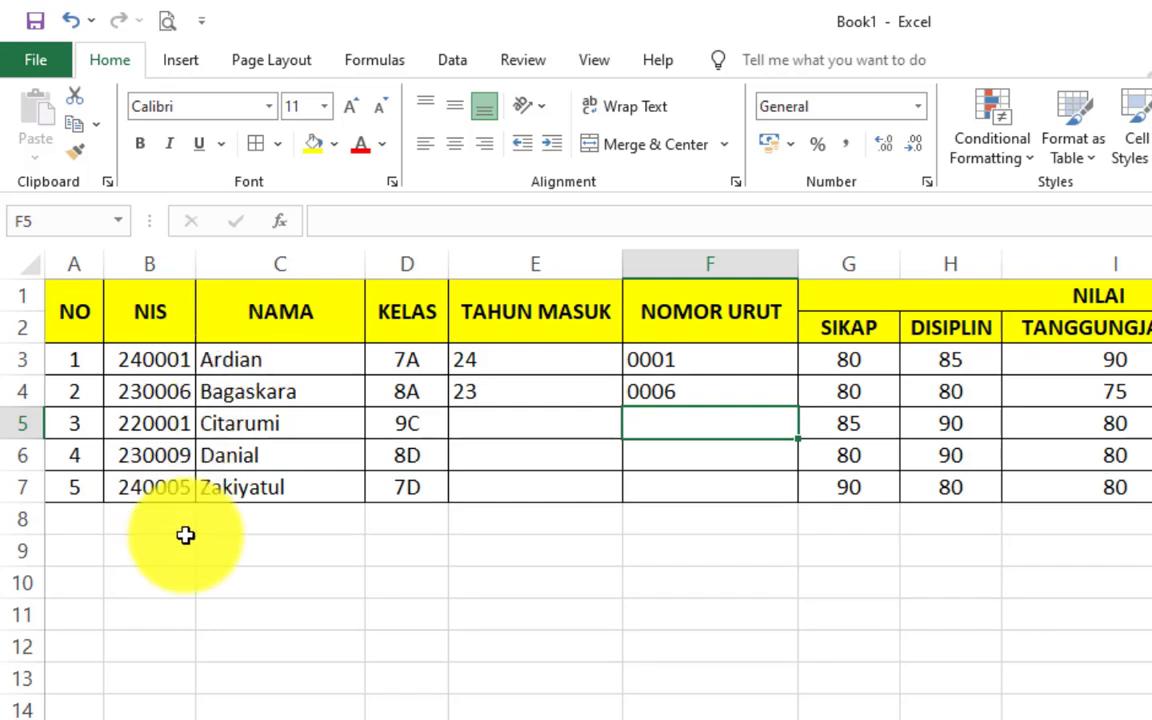
pyautogui.moveTo(476, 418); pyautogui.dragTo(627, 419)
pyautogui.click(545, 432)
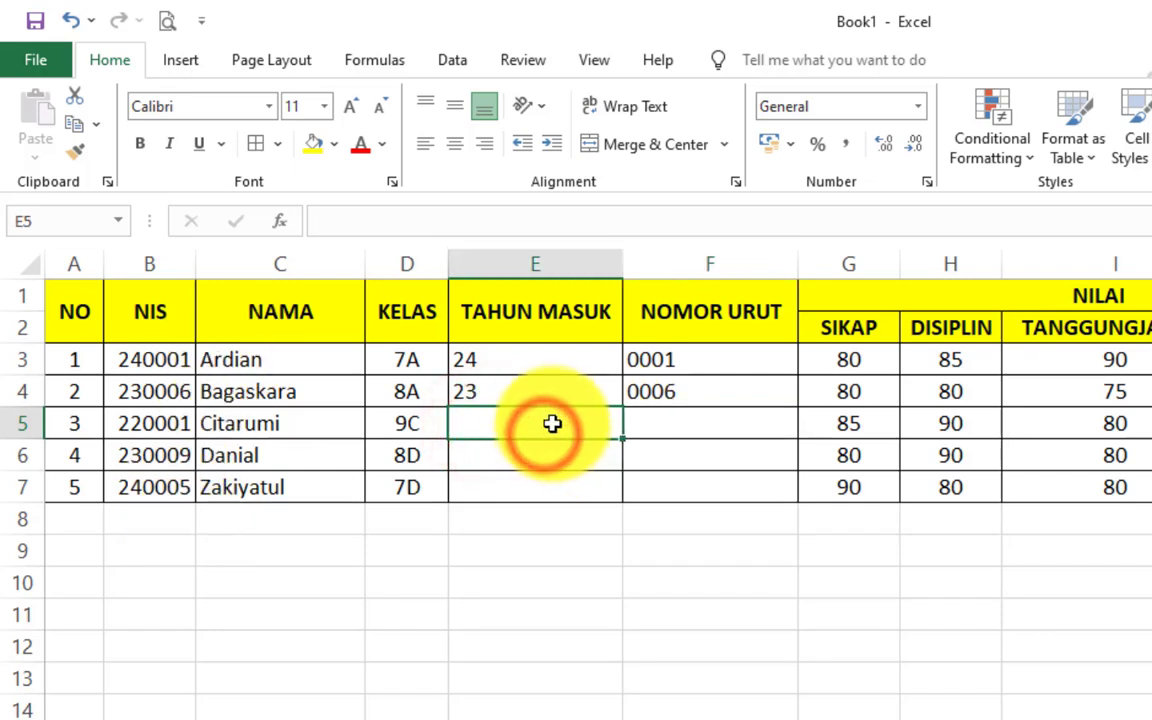
# - Give the empty block E5:F7 a red fill colour and check the filled cells
pyautogui.click(542, 456)
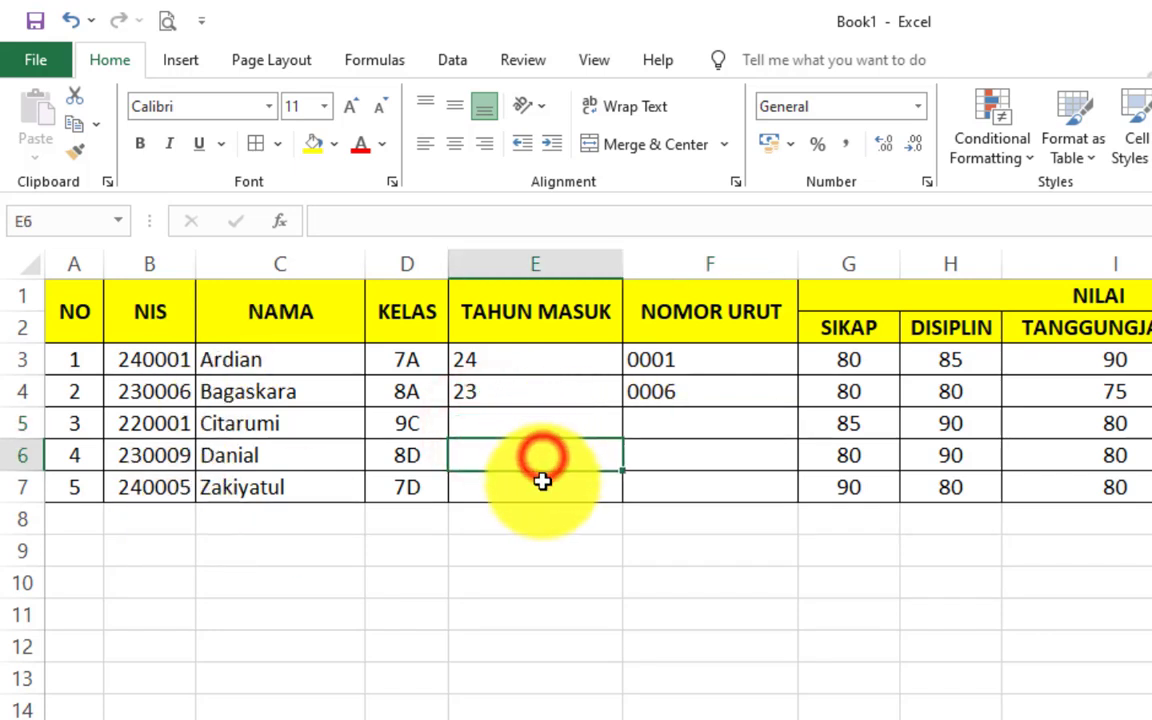
pyautogui.click(542, 481)
pyautogui.moveTo(545, 420); pyautogui.dragTo(670, 484)
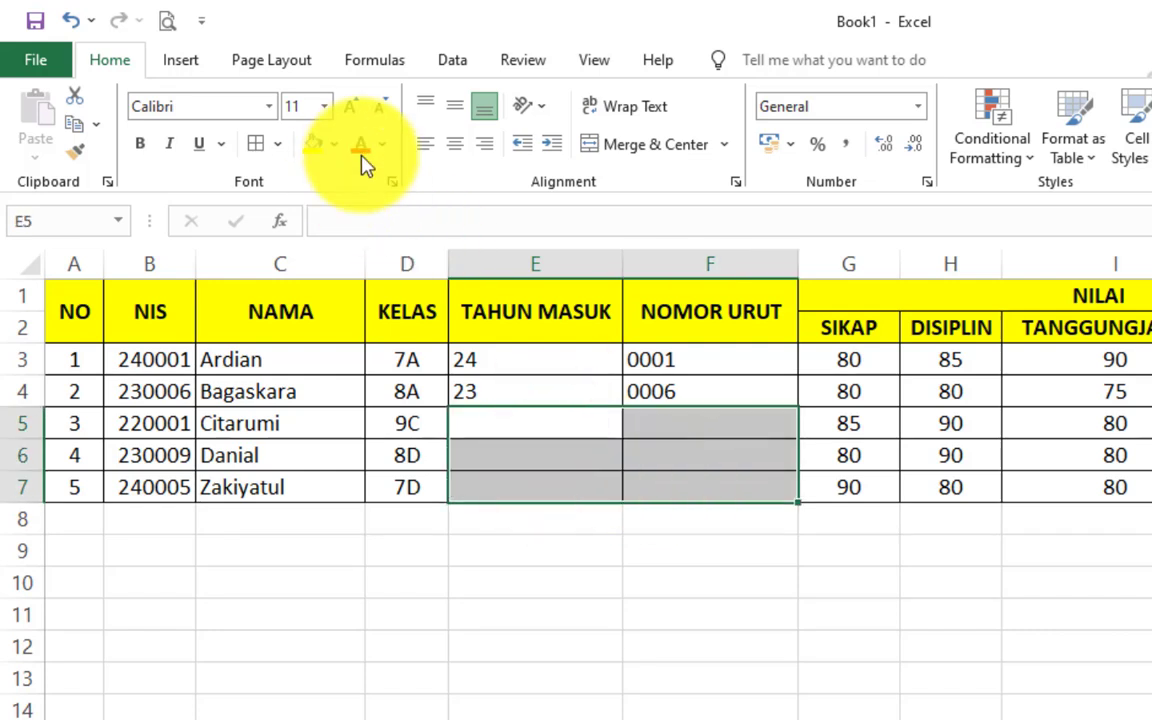
pyautogui.click(334, 144)
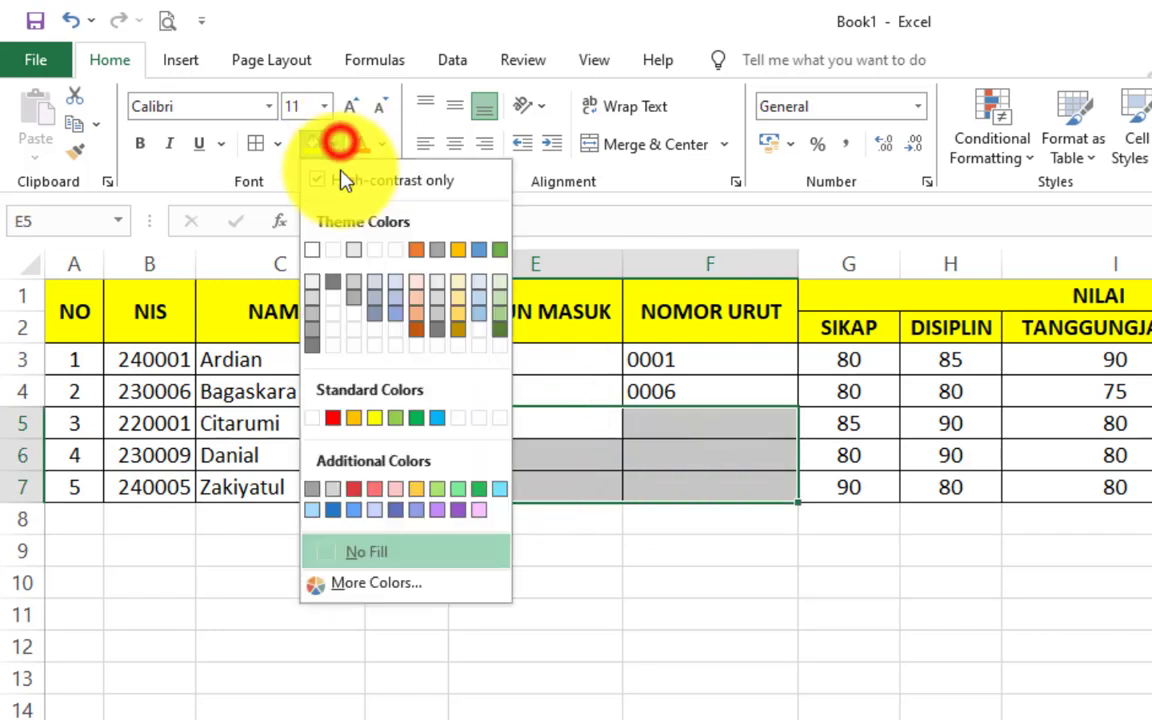
pyautogui.click(334, 425)
pyautogui.click(722, 516)
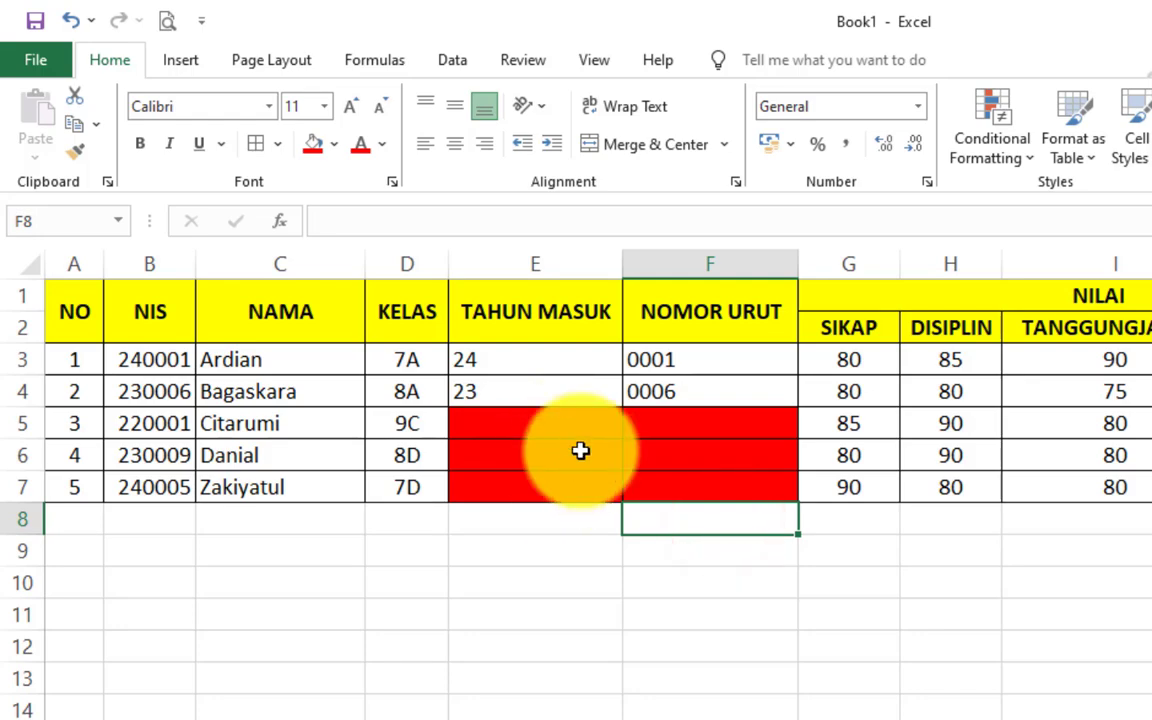
pyautogui.click(580, 451)
pyautogui.click(574, 427)
pyautogui.click(597, 463)
pyautogui.click(696, 431)
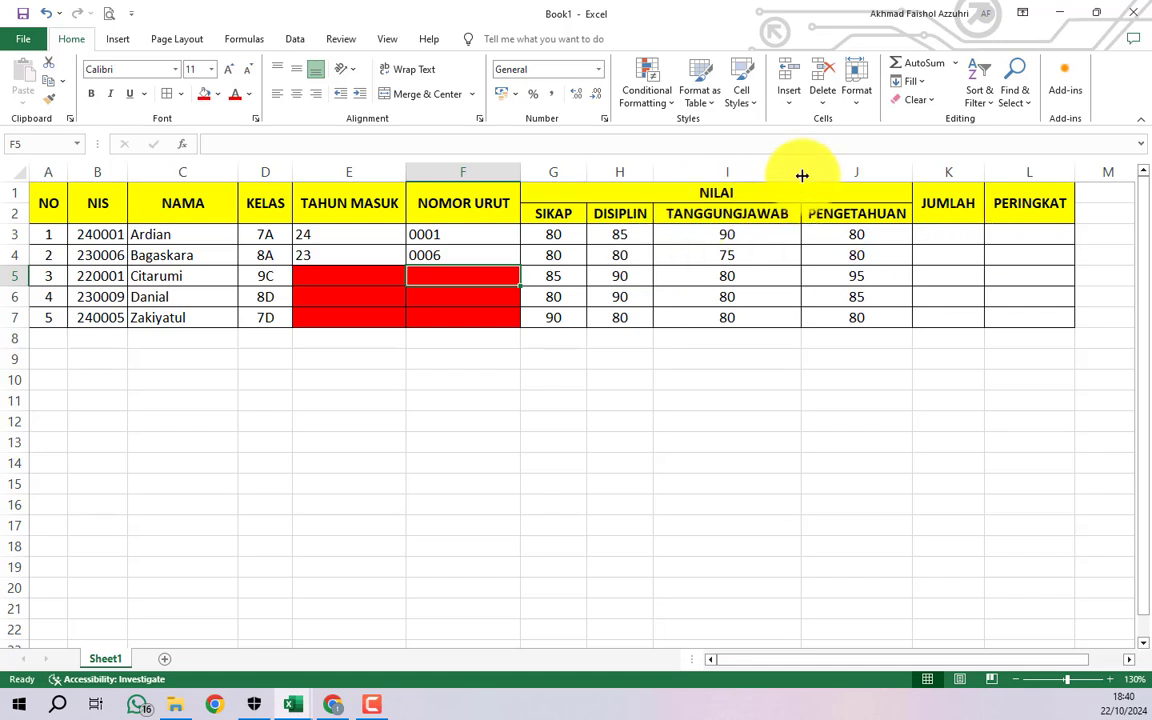
# - Narrow column I and enter =SUM(G3:J3) in K3, giving a total of 335
pyautogui.moveTo(802, 175); pyautogui.dragTo(796, 175)
pyautogui.click(936, 233)
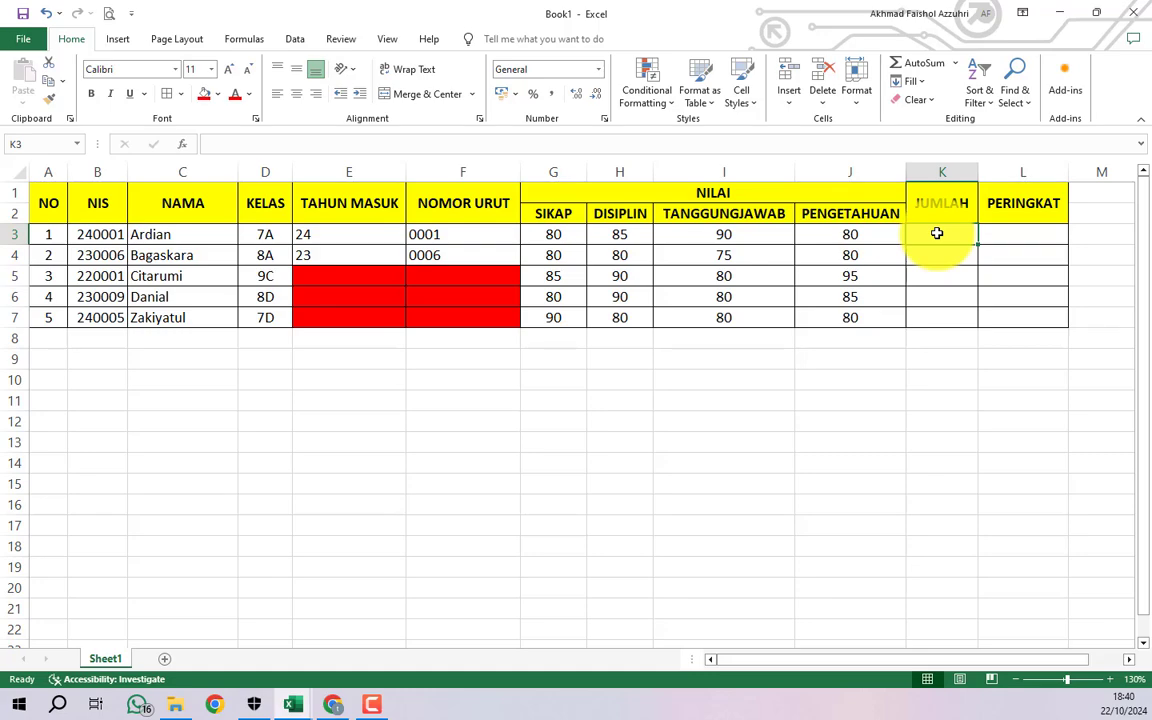
pyautogui.write('=')
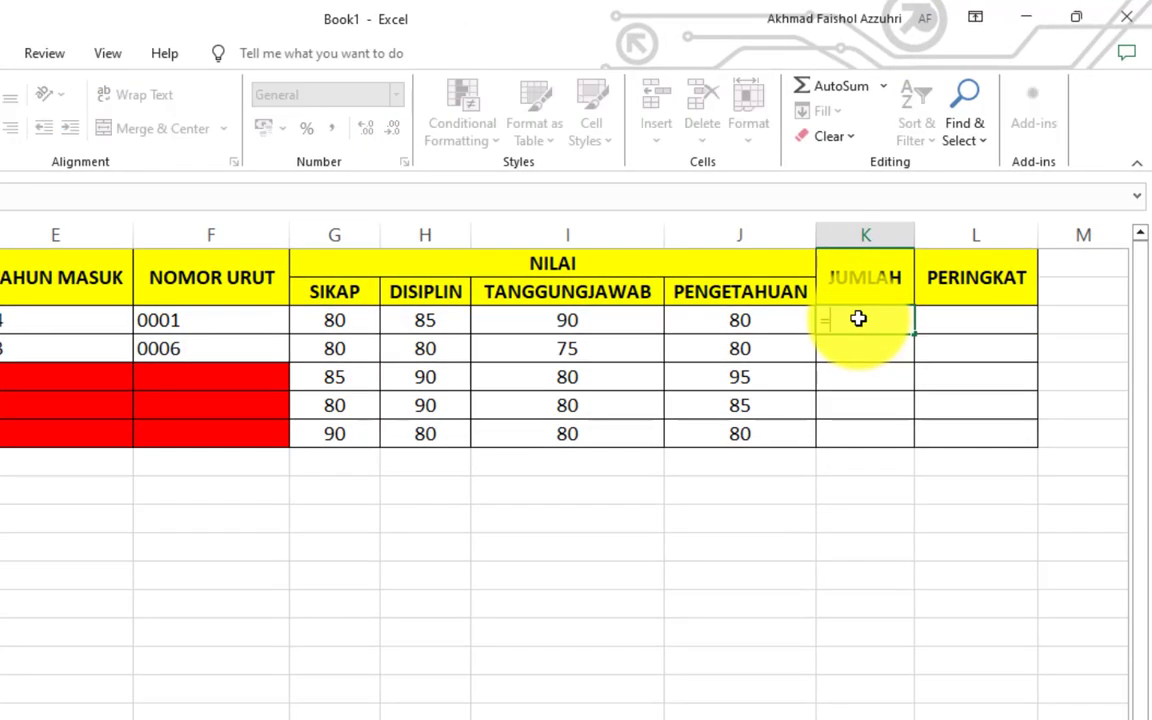
pyautogui.write('SM')
pyautogui.press('BackSpace')
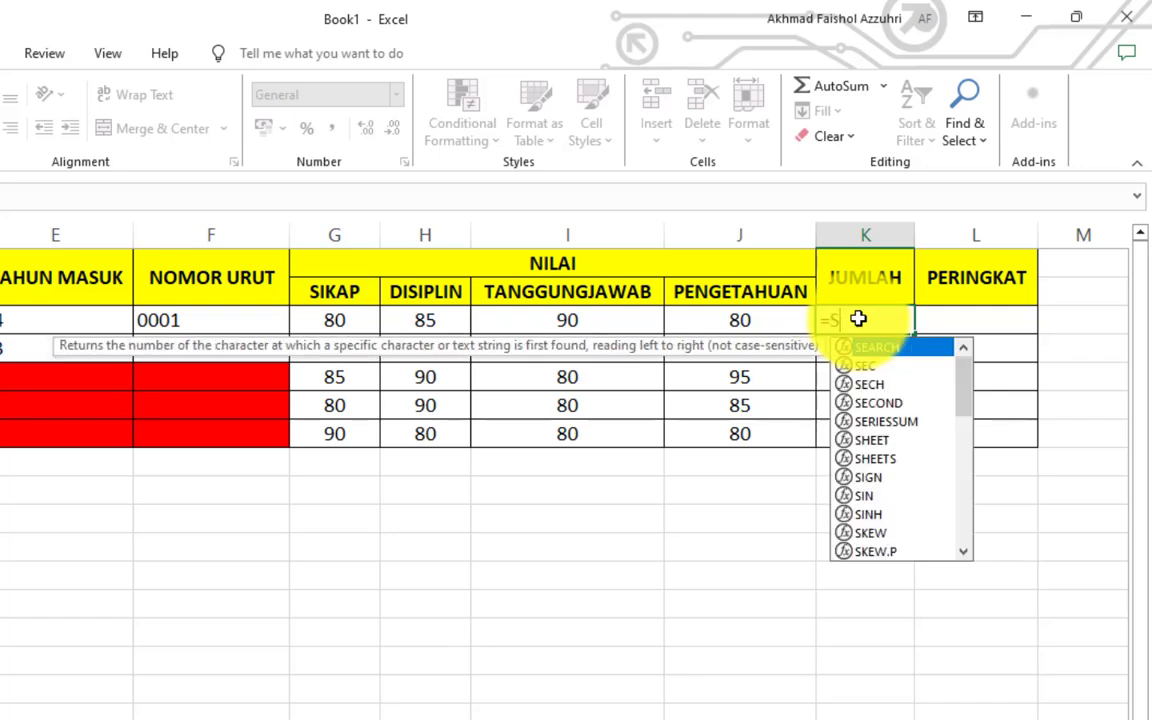
pyautogui.write('UM(')
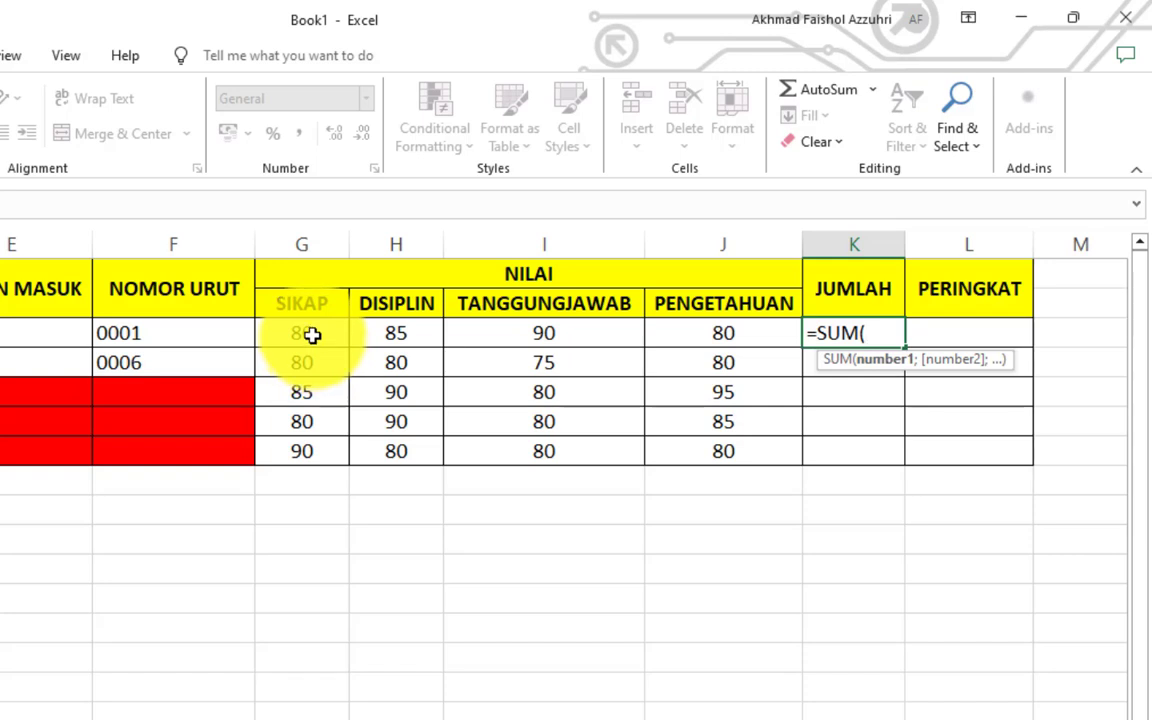
pyautogui.write('G3')
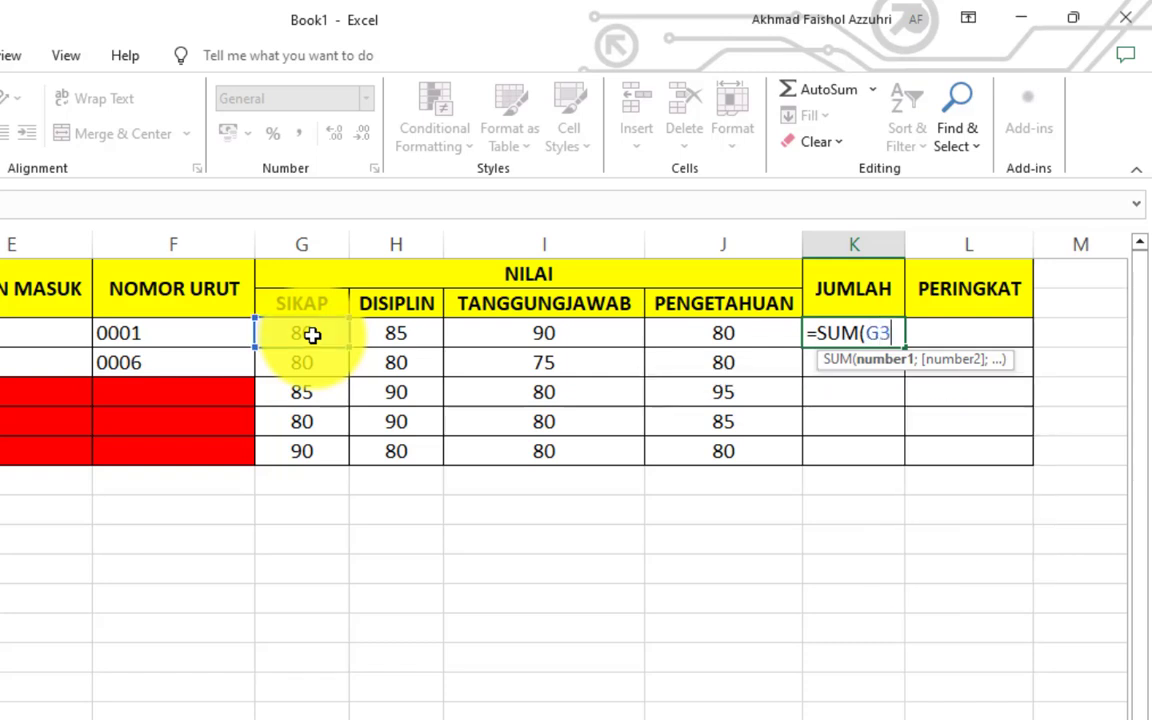
pyautogui.write(':')
pyautogui.write('J3')
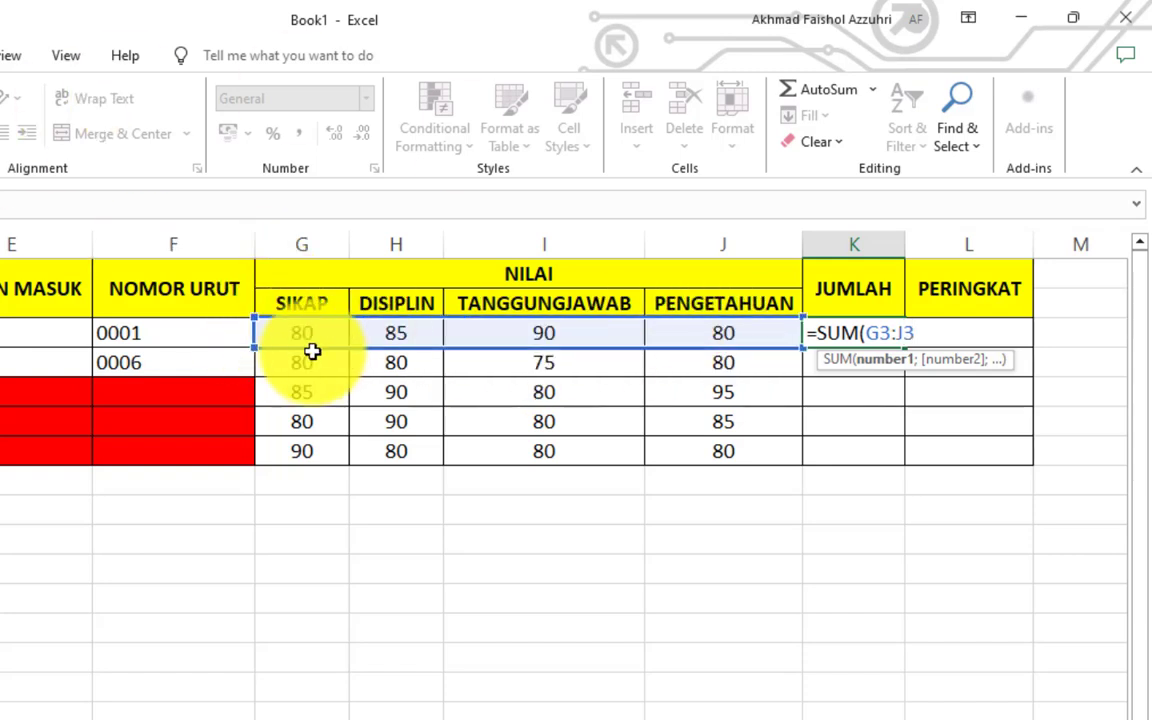
pyautogui.write(')')
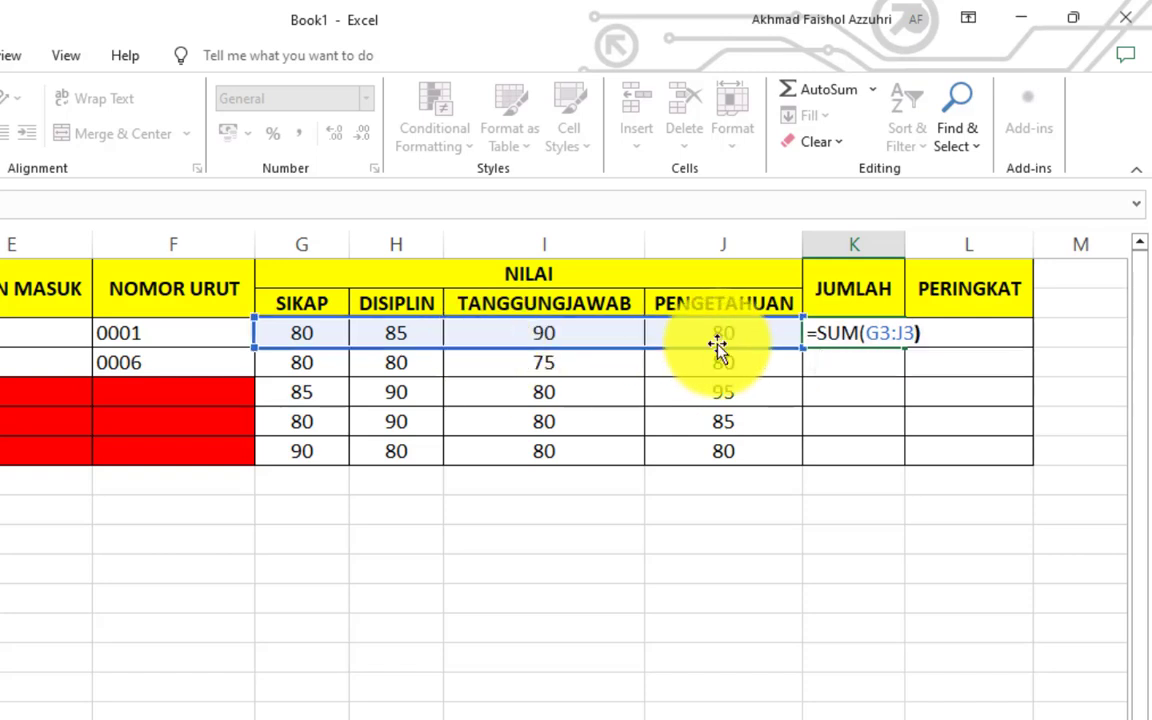
pyautogui.press('Return')
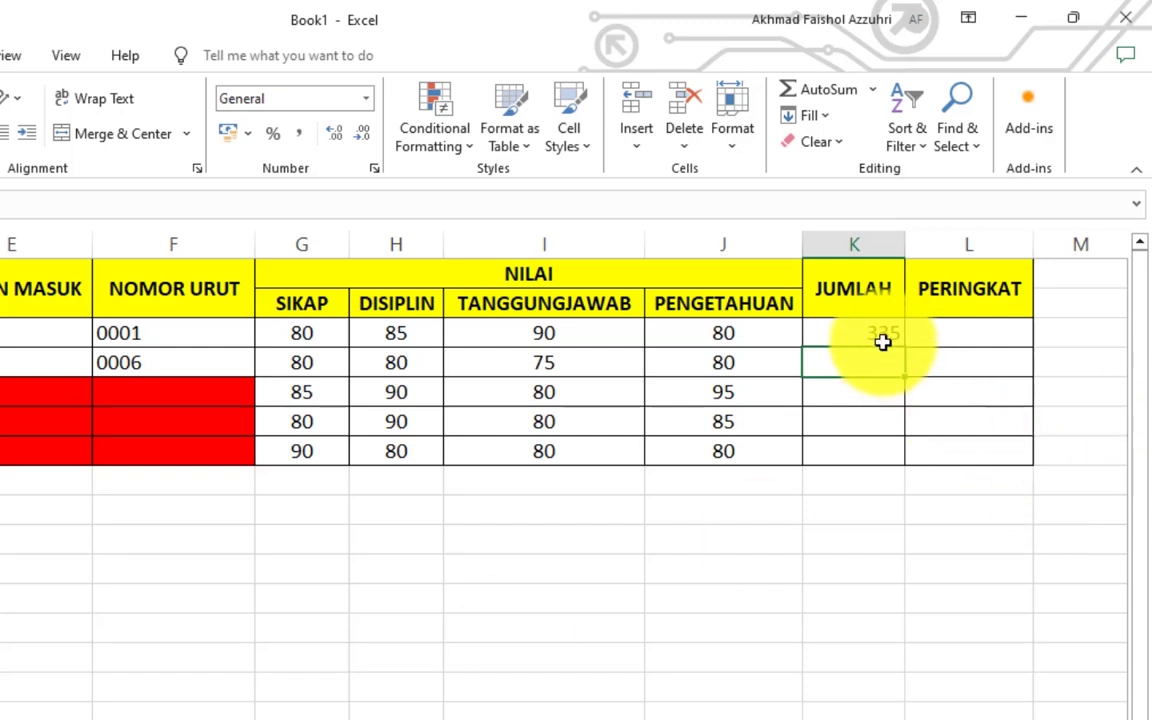
# - Copy the SUM formula down K4:K7, giving totals 315, 350, 335 and 330
pyautogui.click(876, 336)
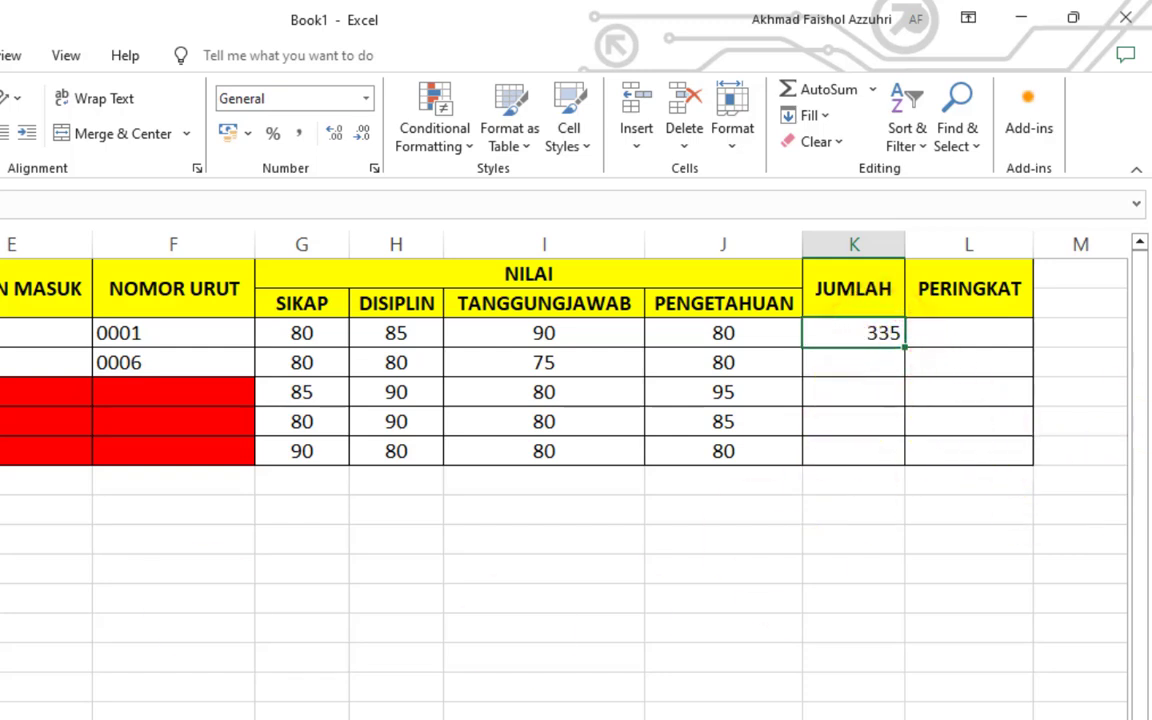
pyautogui.doubleClick(904, 347)
pyautogui.click(945, 340)
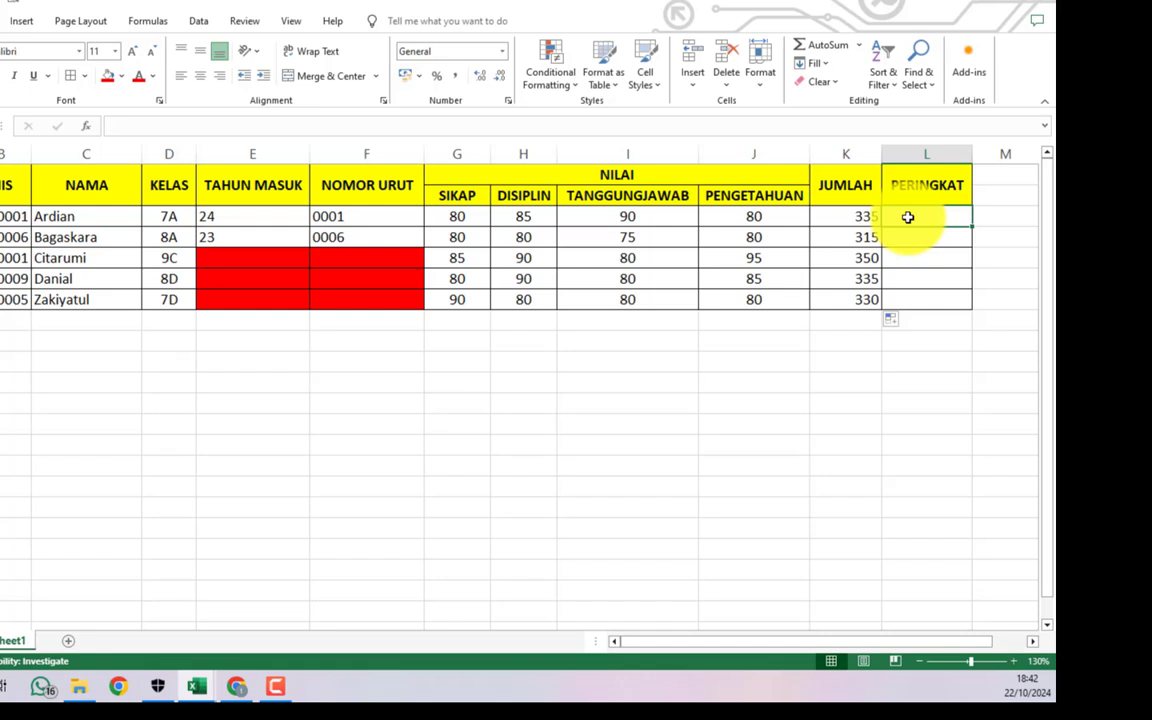
# - Start a RANK formula in L3 ranking K3 against a K4:K7 range
pyautogui.write('=rank')
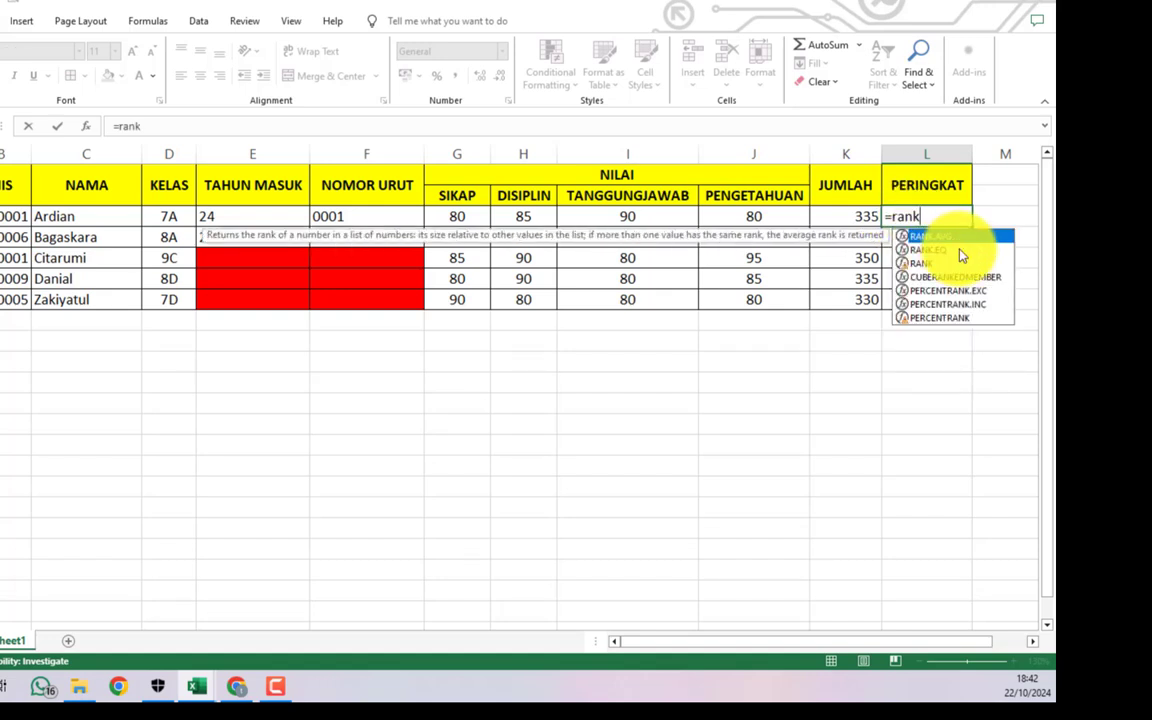
pyautogui.write('(')
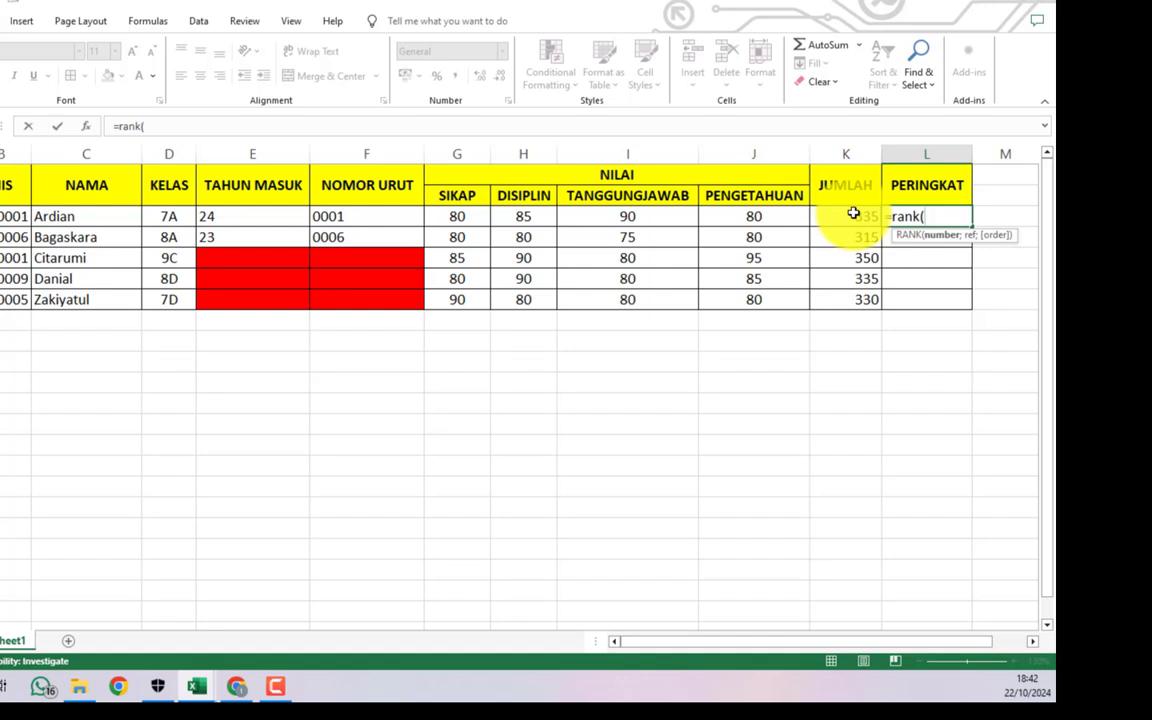
pyautogui.click(853, 213)
pyautogui.write(';')
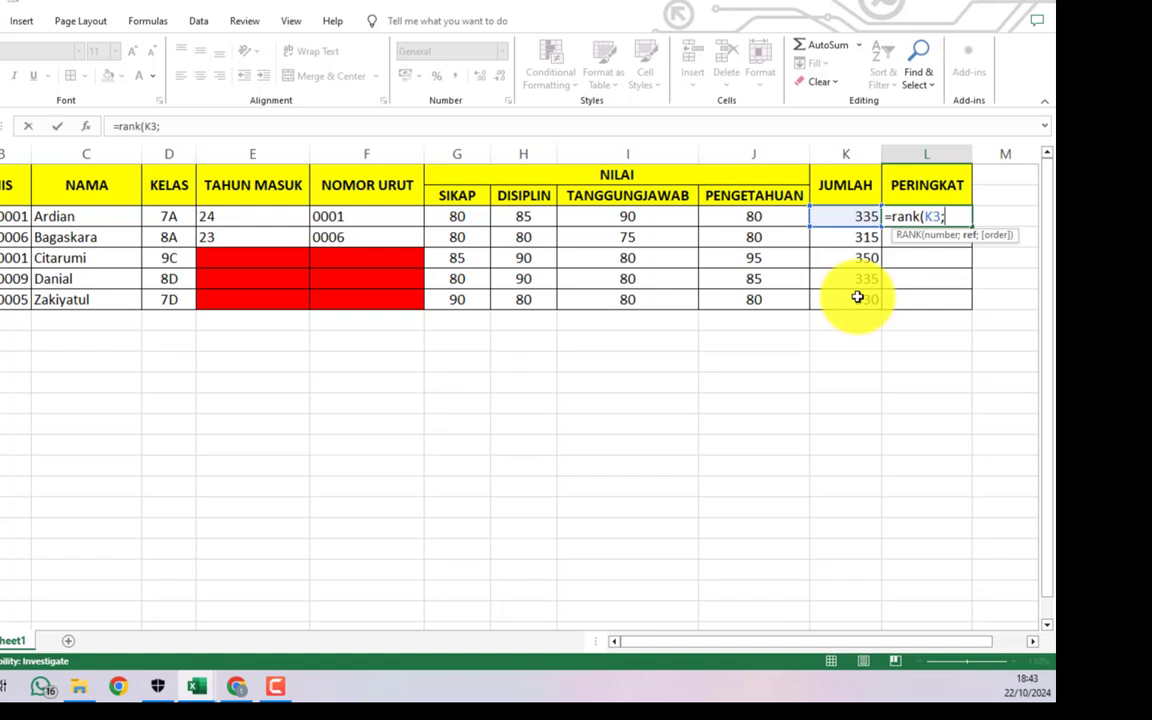
pyautogui.write('k4')
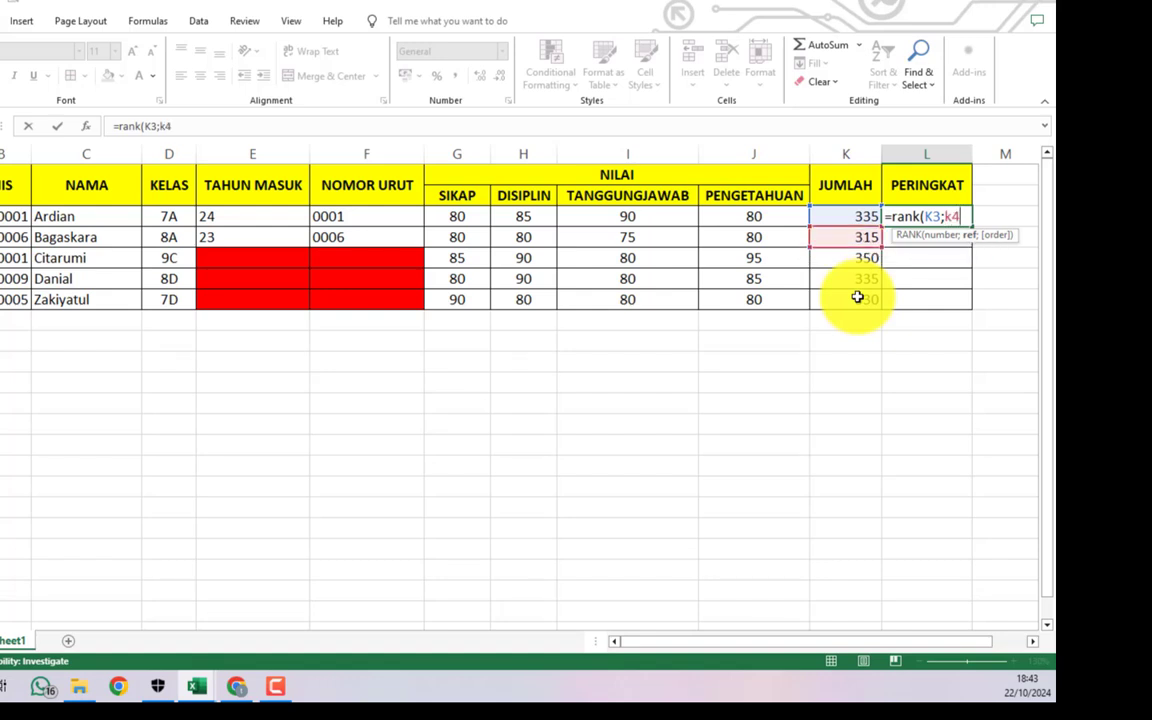
pyautogui.write(':k7')
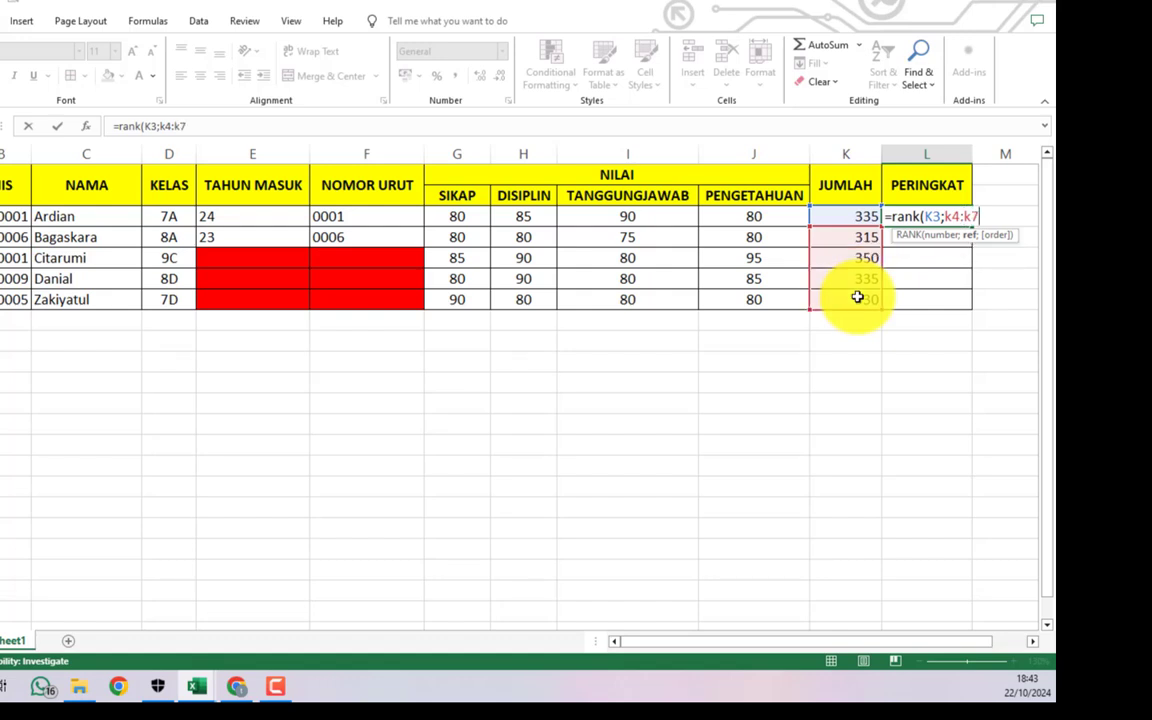
pyautogui.press('BackSpace')
pyautogui.press('BackSpace')
pyautogui.press('BackSpace')
pyautogui.press('BackSpace')
pyautogui.press('BackSpace')
pyautogui.press('Left')
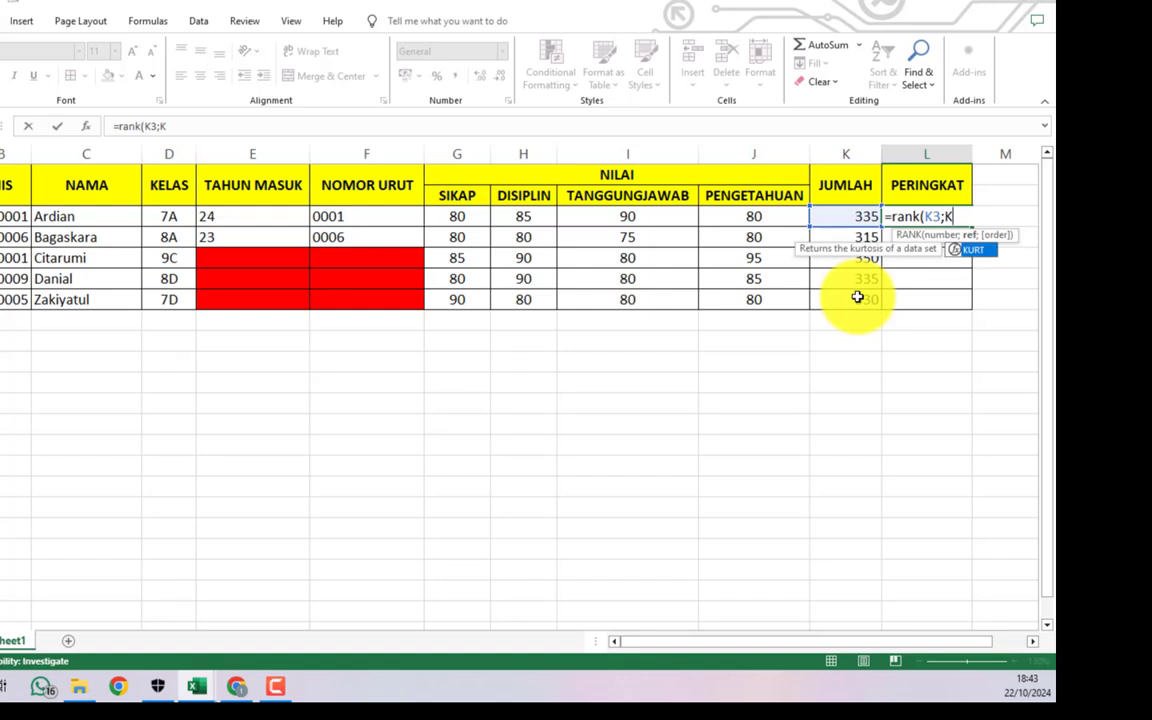
pyautogui.press('Down')
pyautogui.write(':K7')
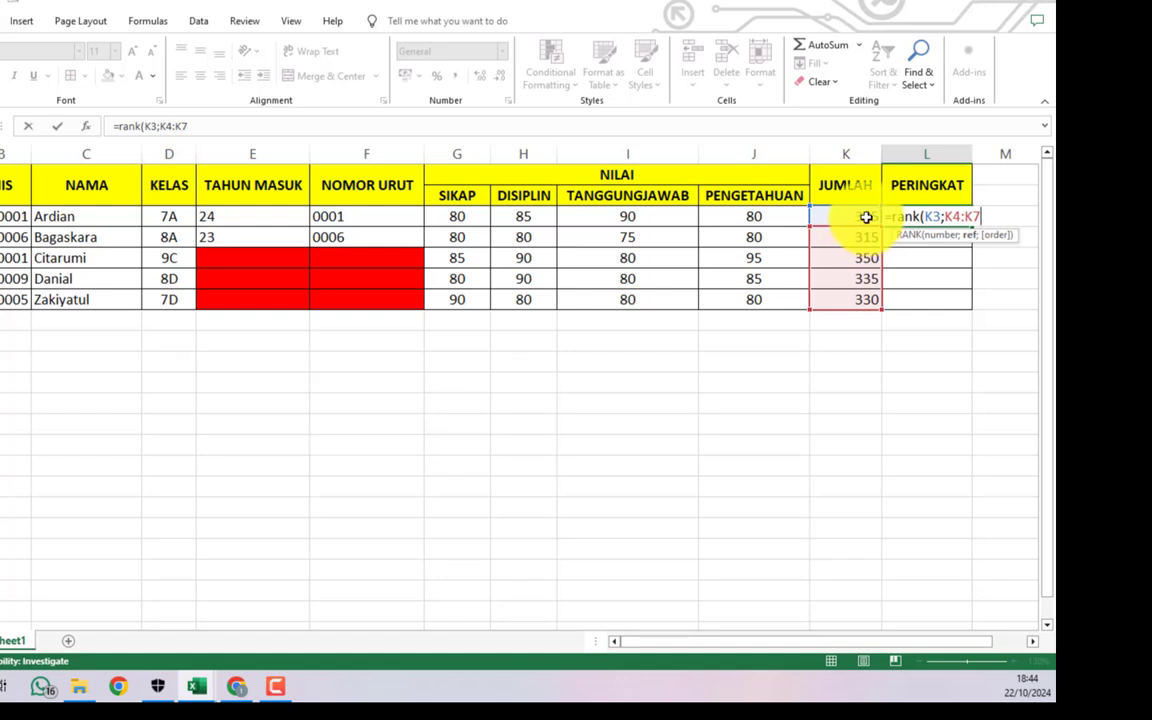
# - Correct the range to K3:K7 and complete =RANK(K3;K3:K7;0) in L3
pyautogui.click(957, 215)
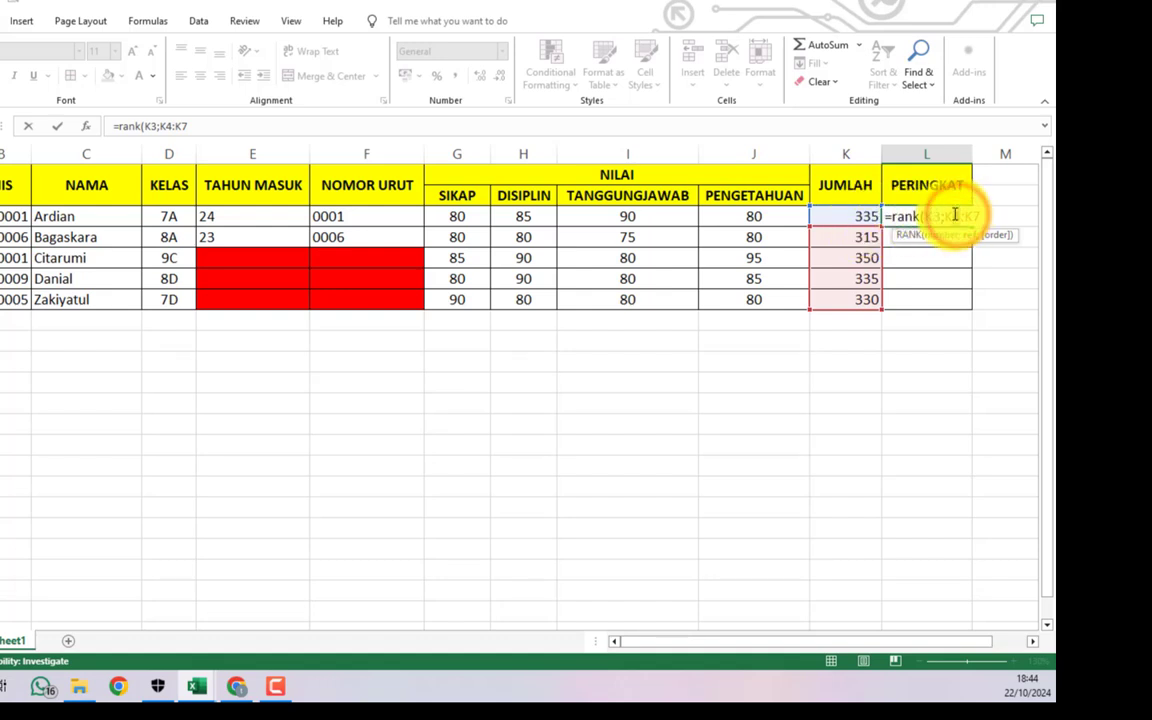
pyautogui.press('BackSpace')
pyautogui.write('3')
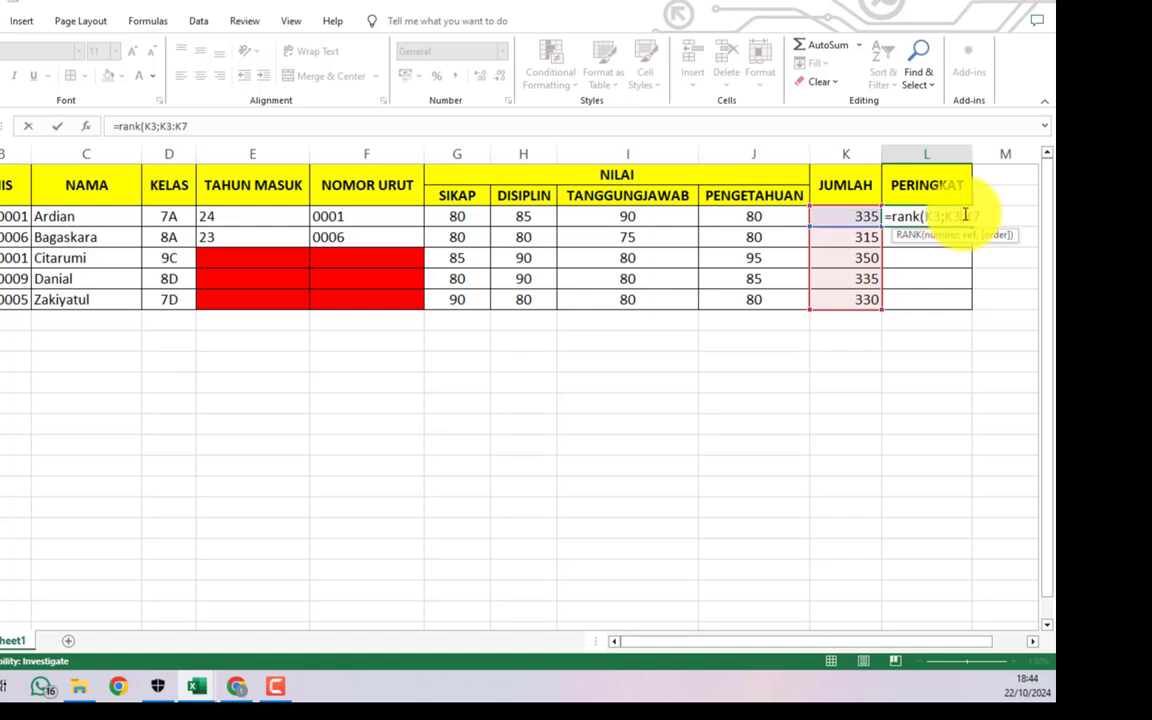
pyautogui.click(983, 214)
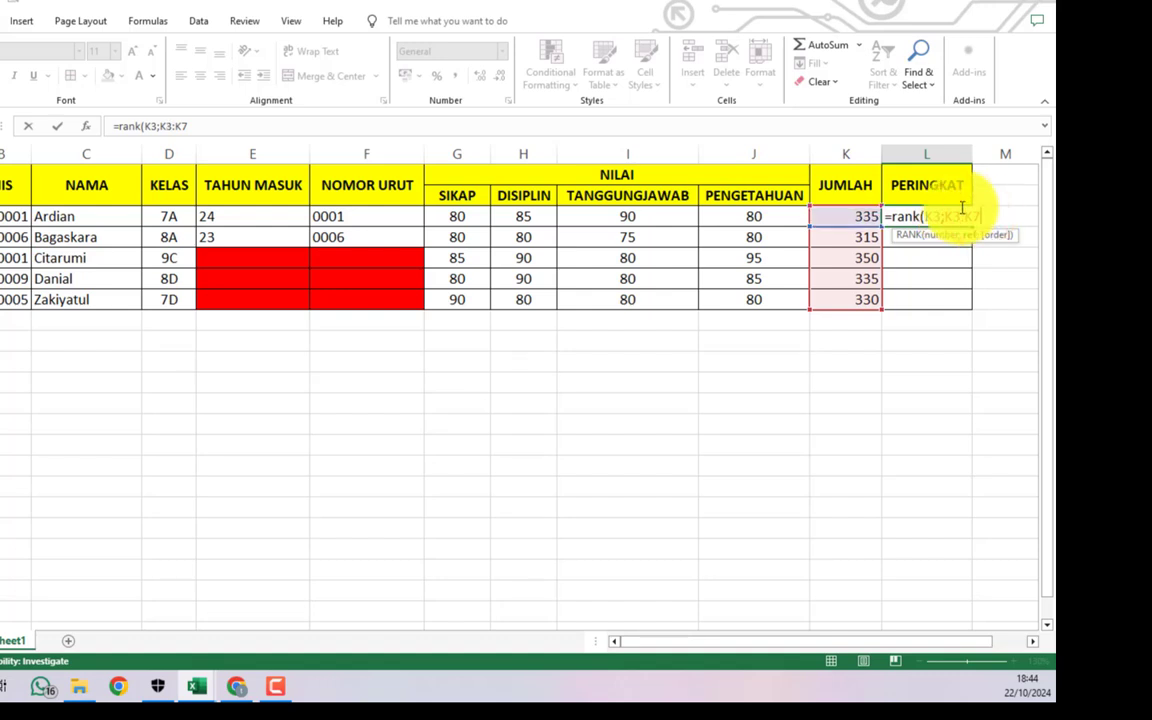
pyautogui.write(';')
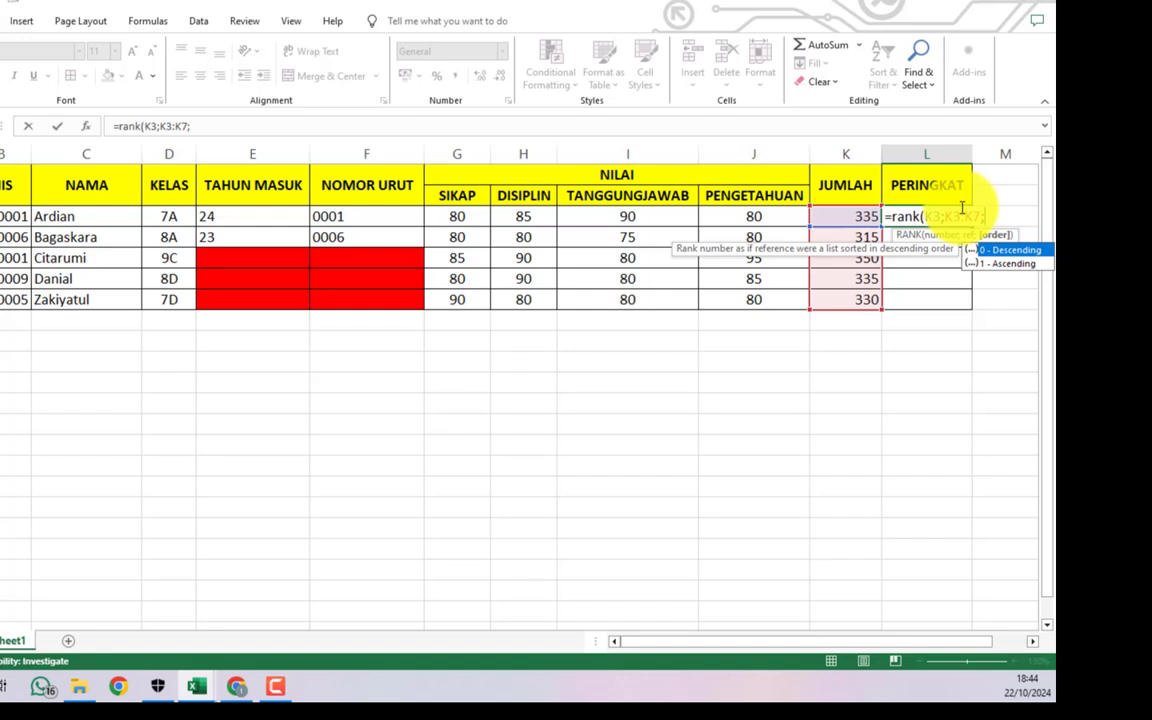
pyautogui.write('0)')
pyautogui.press('Return')
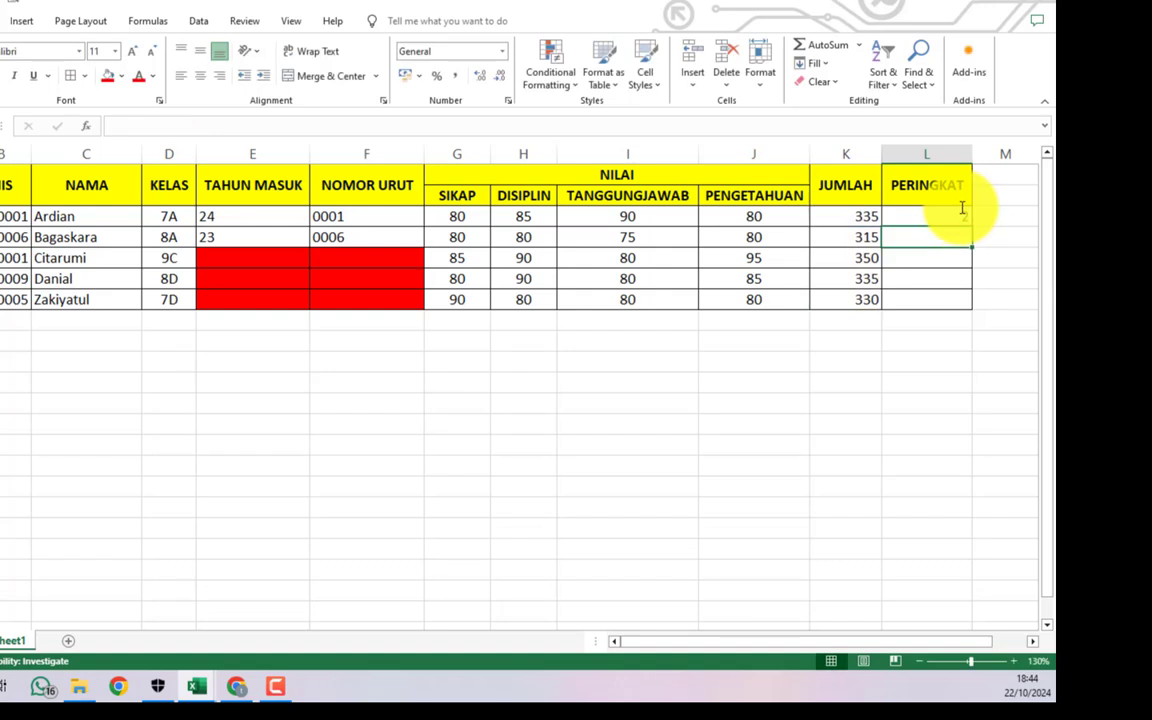
# - Enter =RANK(K4;K3:K7;0) in L4, ranking the 315 total 5th
pyautogui.click(941, 221)
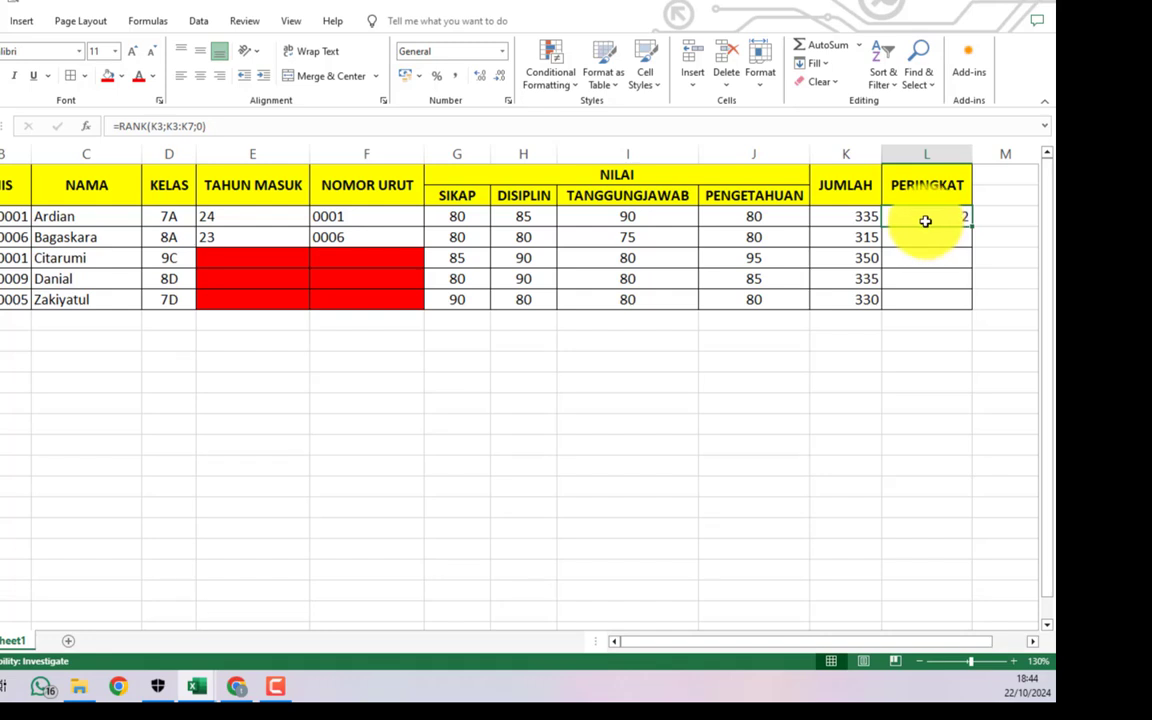
pyautogui.click(940, 238)
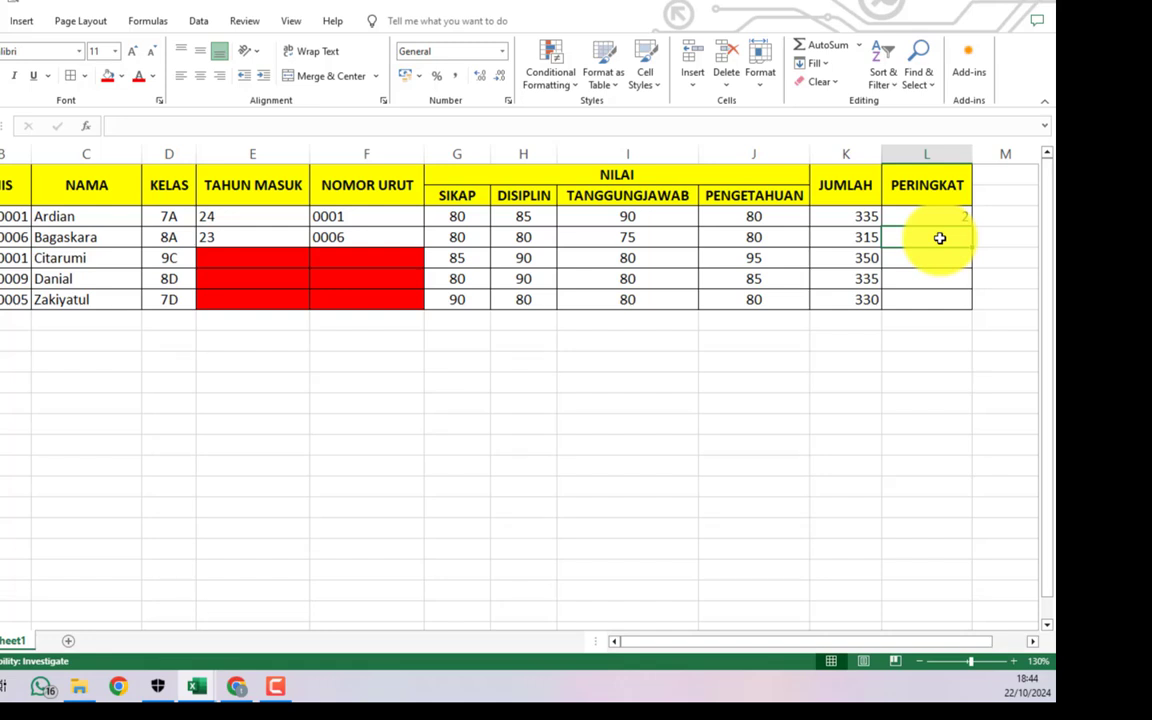
pyautogui.write('=')
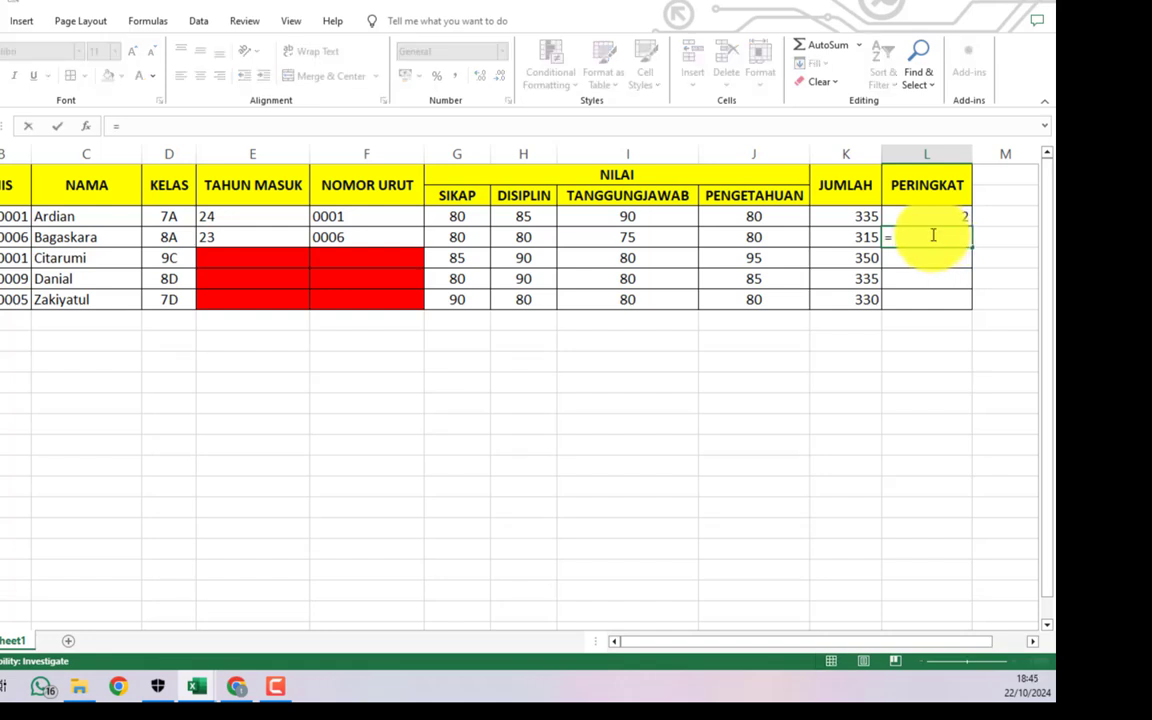
pyautogui.write('rank')
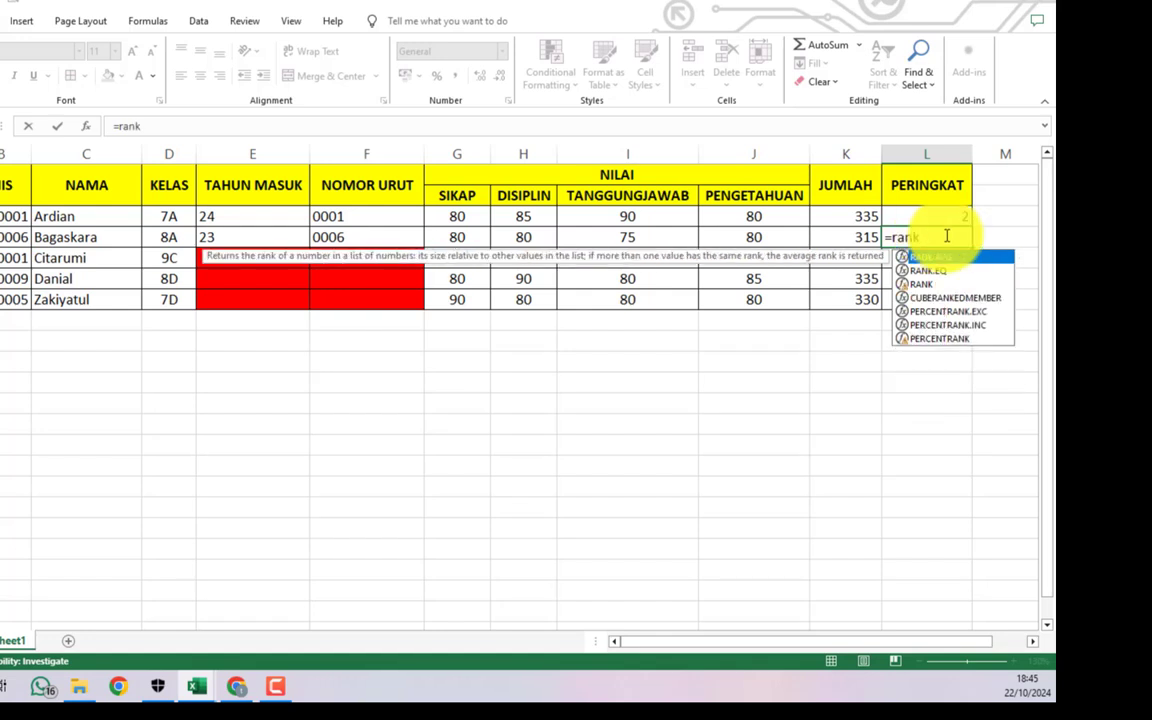
pyautogui.doubleClick(933, 284)
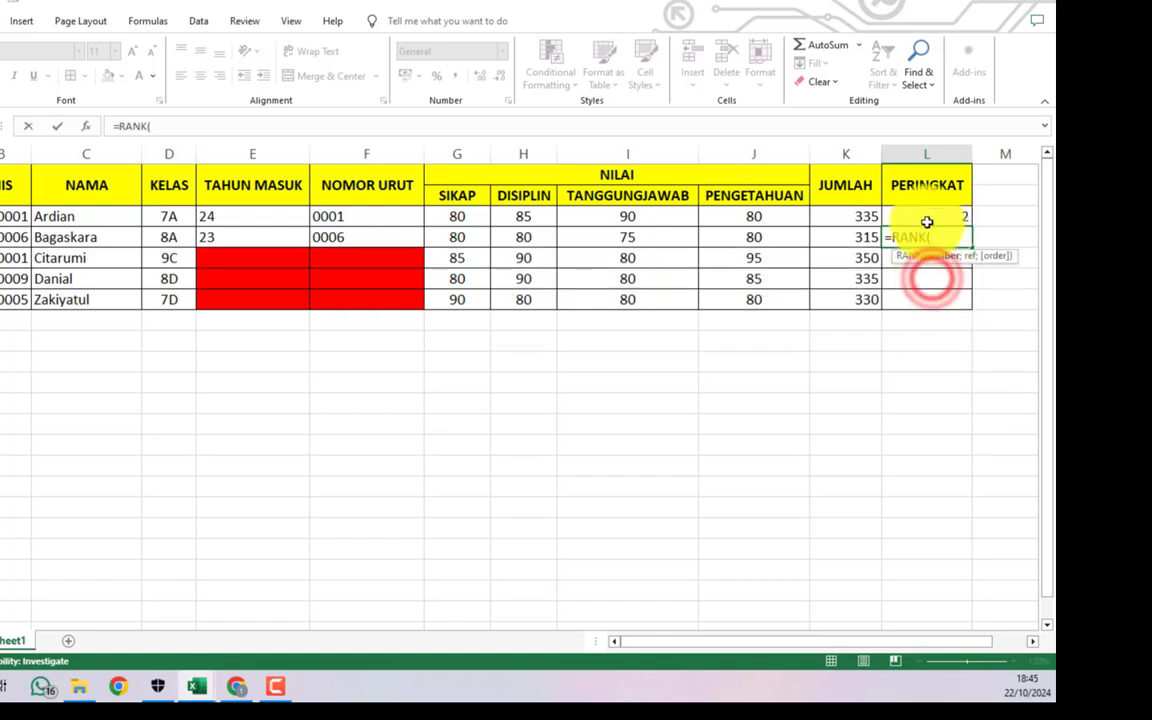
pyautogui.click(853, 237)
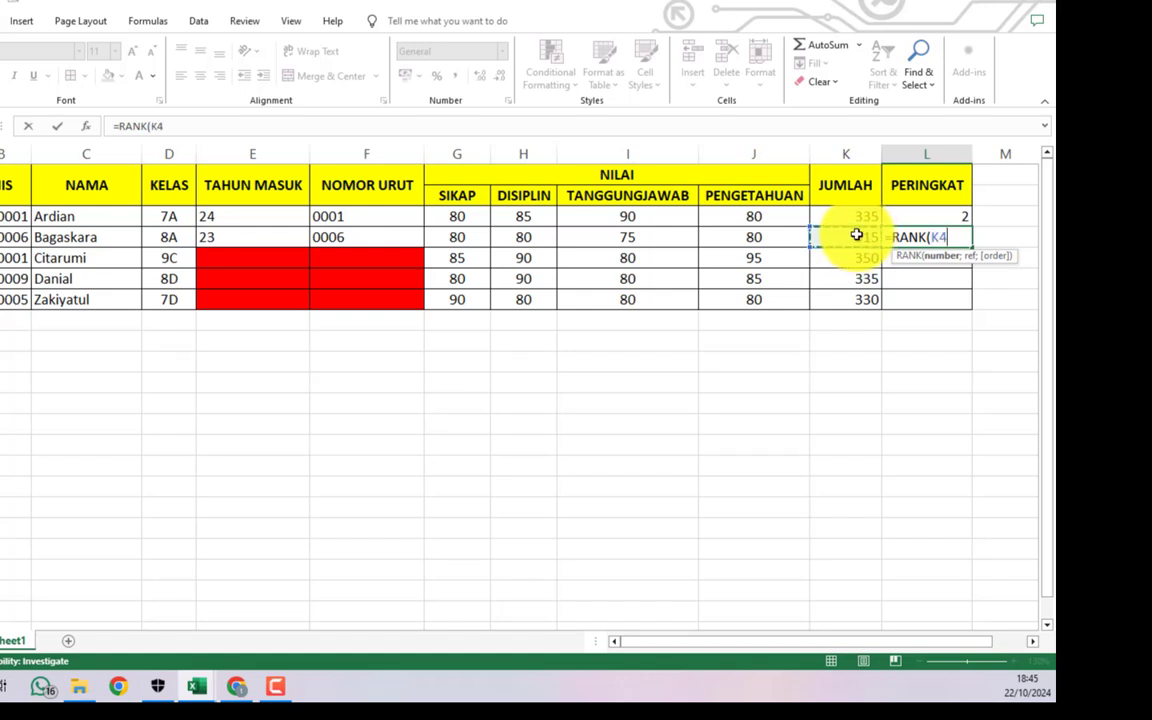
pyautogui.write(';')
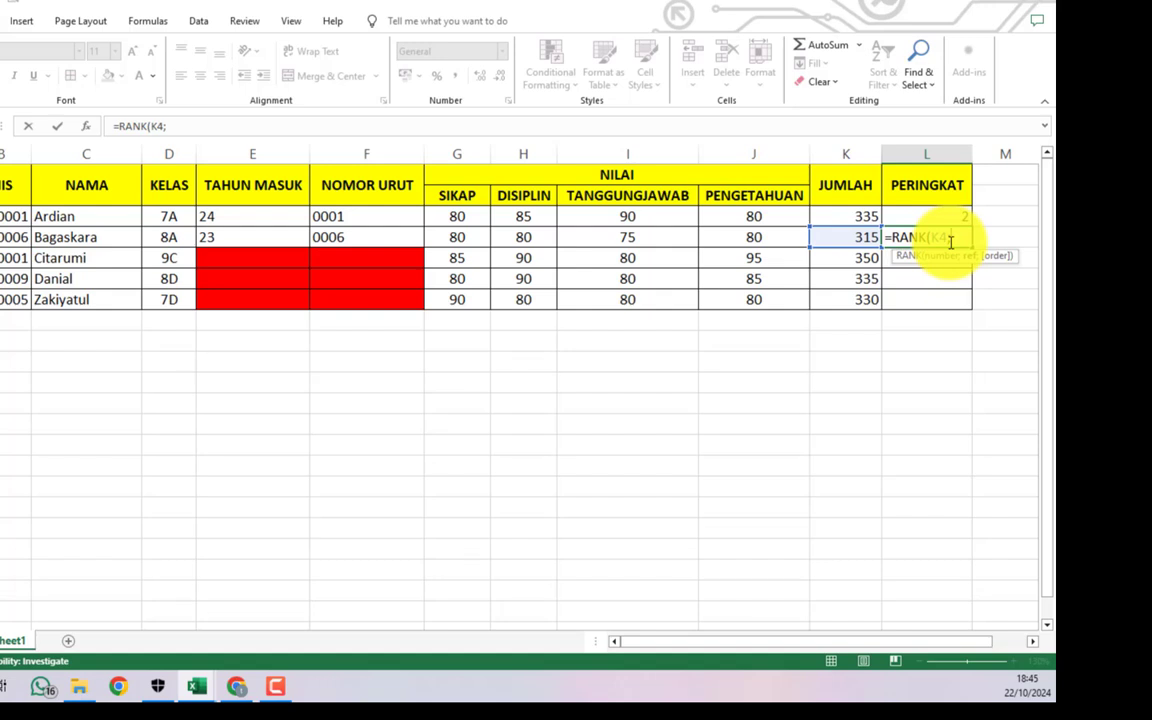
pyautogui.write('k')
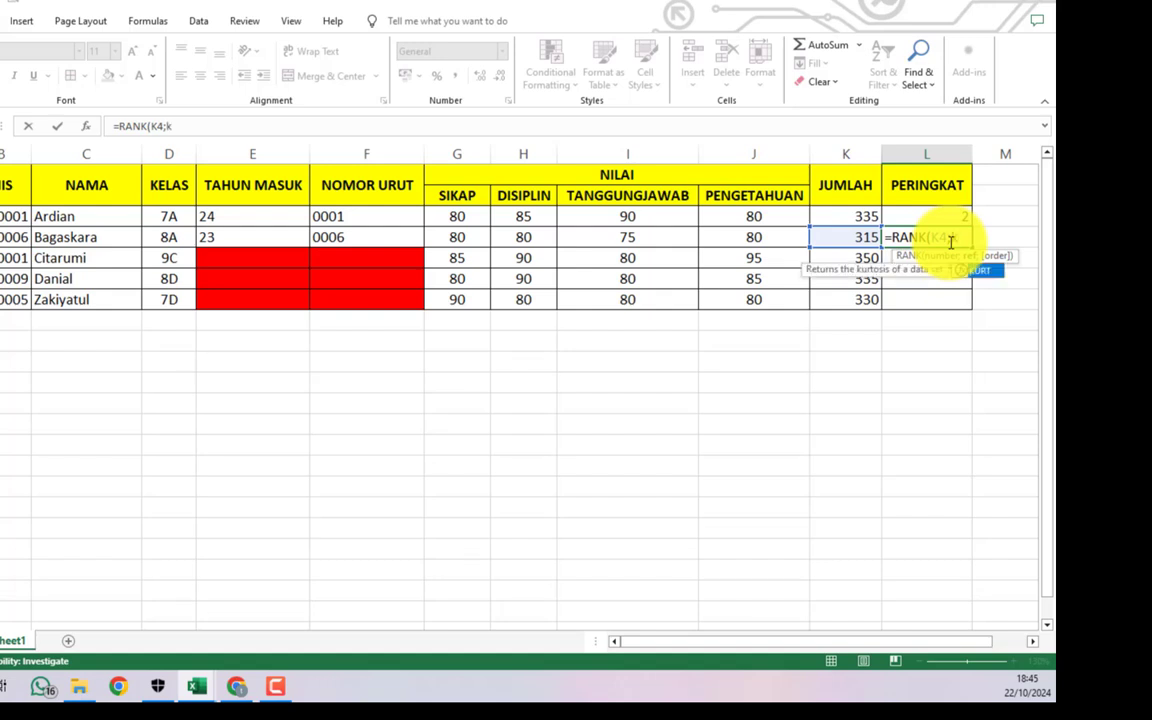
pyautogui.write('3')
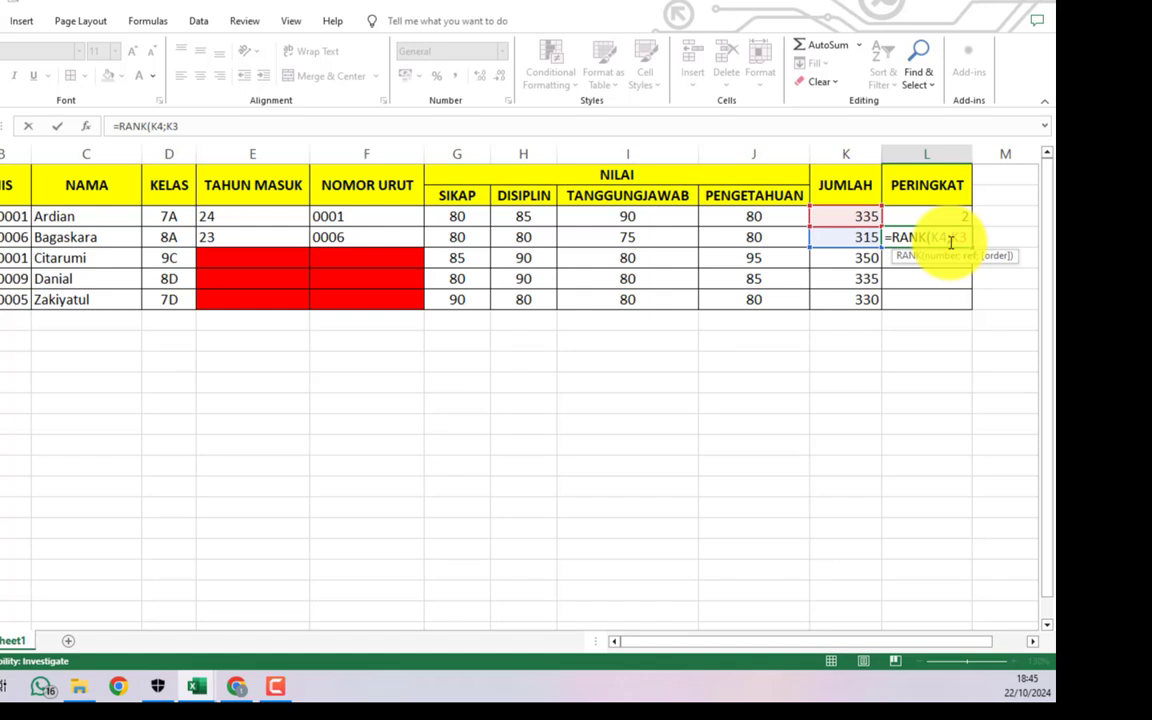
pyautogui.write(':K7')
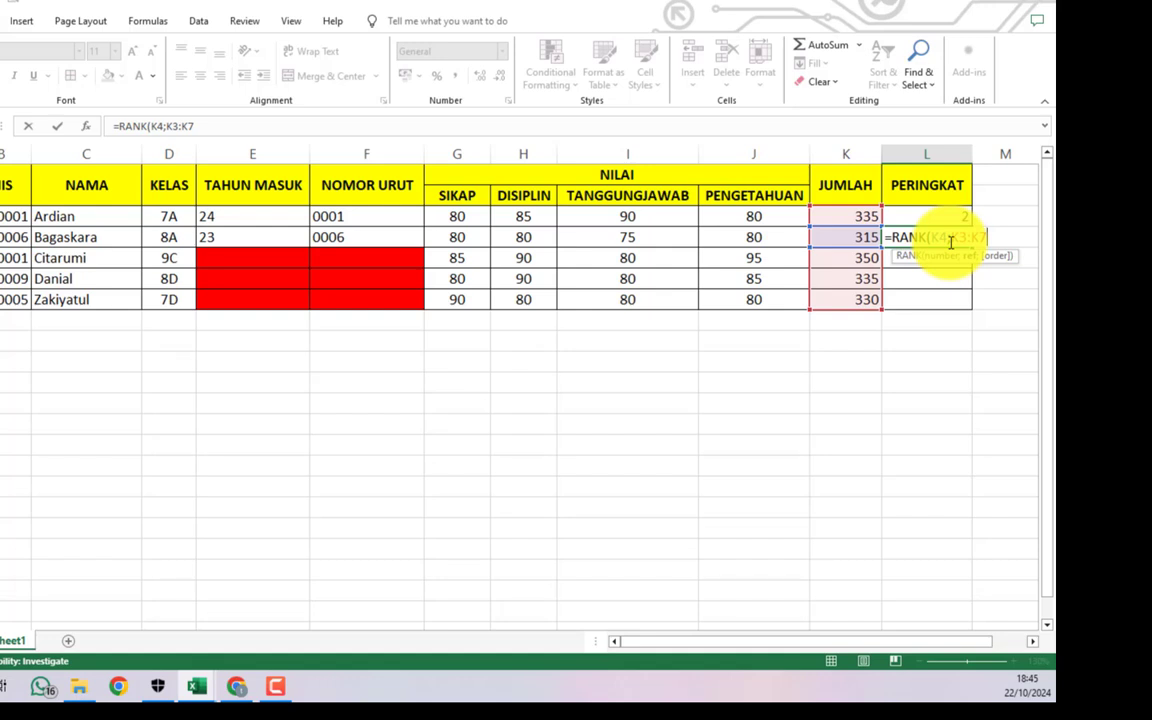
pyautogui.write(';')
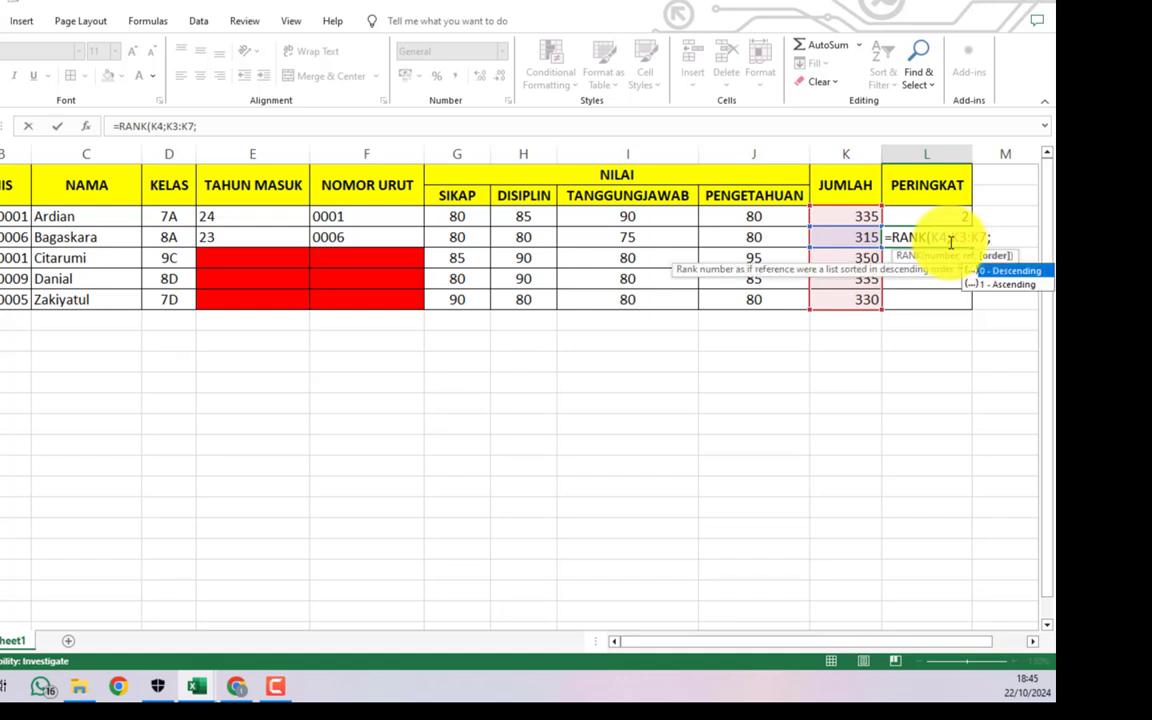
pyautogui.write('0)')
pyautogui.press('Return')
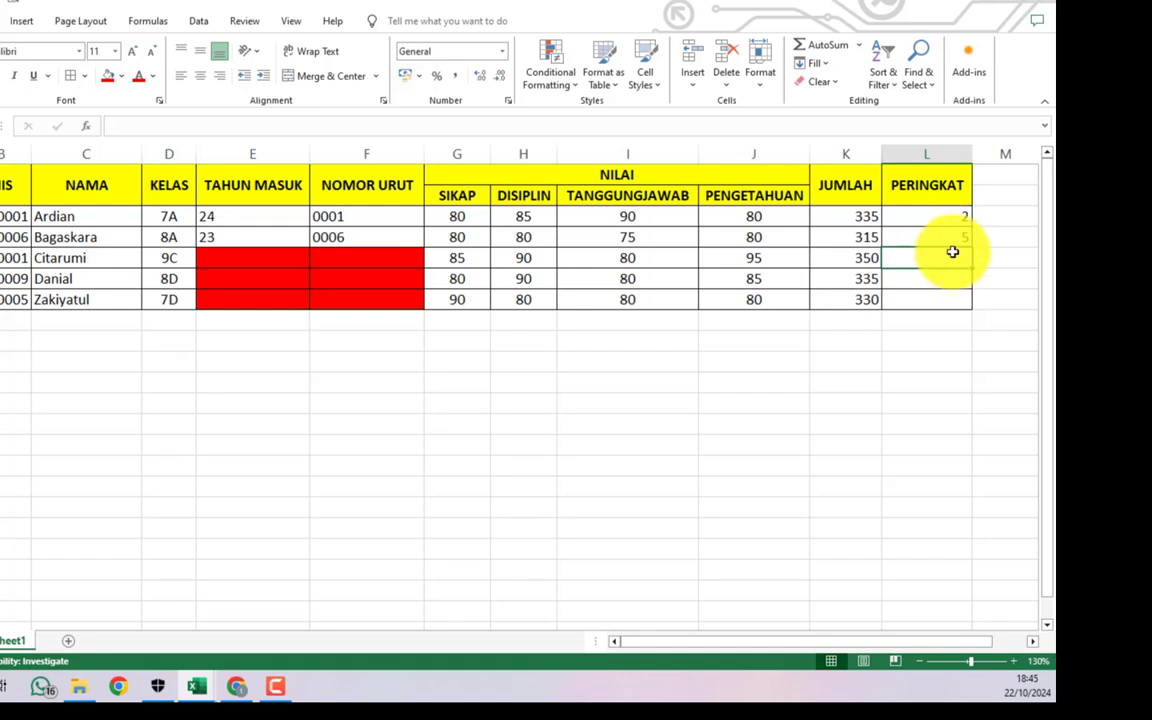
# - Type 'SIMPAN FILE NYA : KELAS NAMA LATIHAN EXCEL 1' in a cell below the table
pyautogui.click(314, 403)
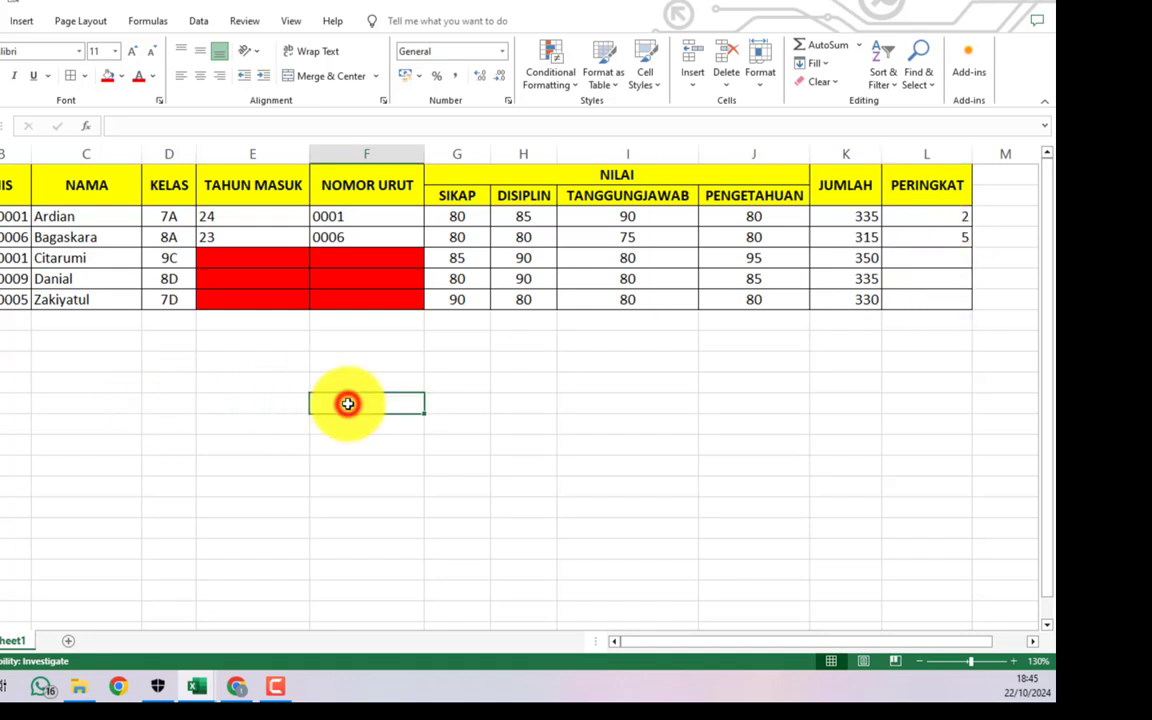
pyautogui.click(315, 362)
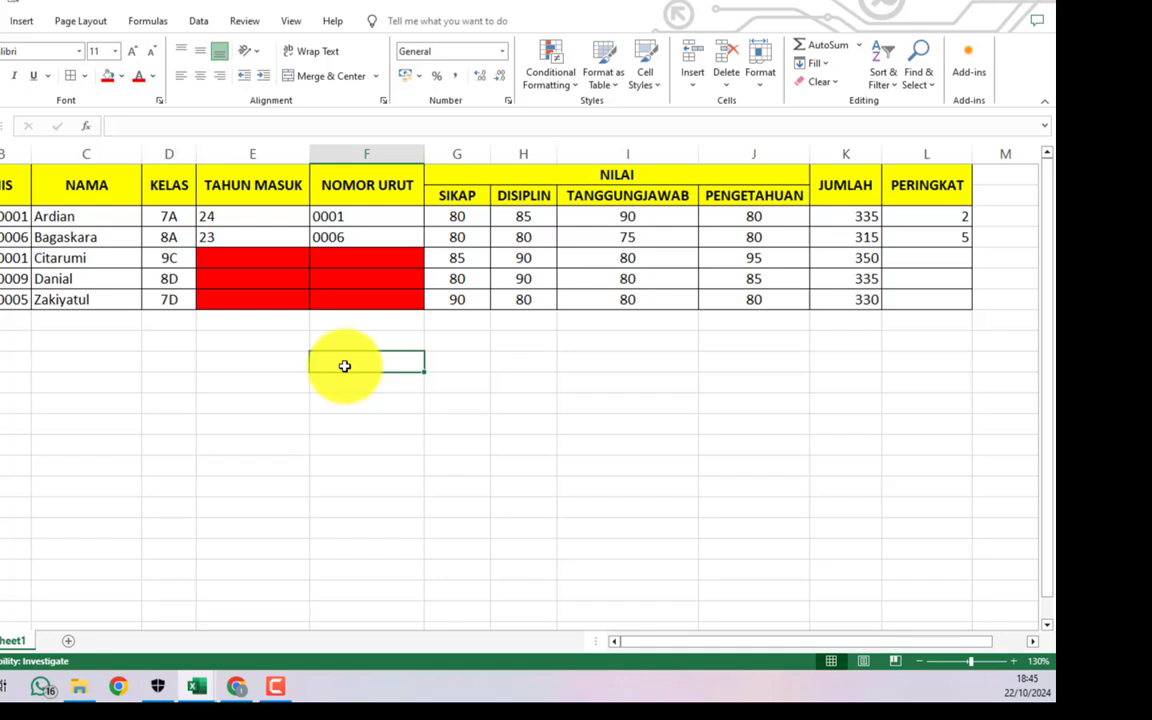
pyautogui.write('SIMPAN FI')
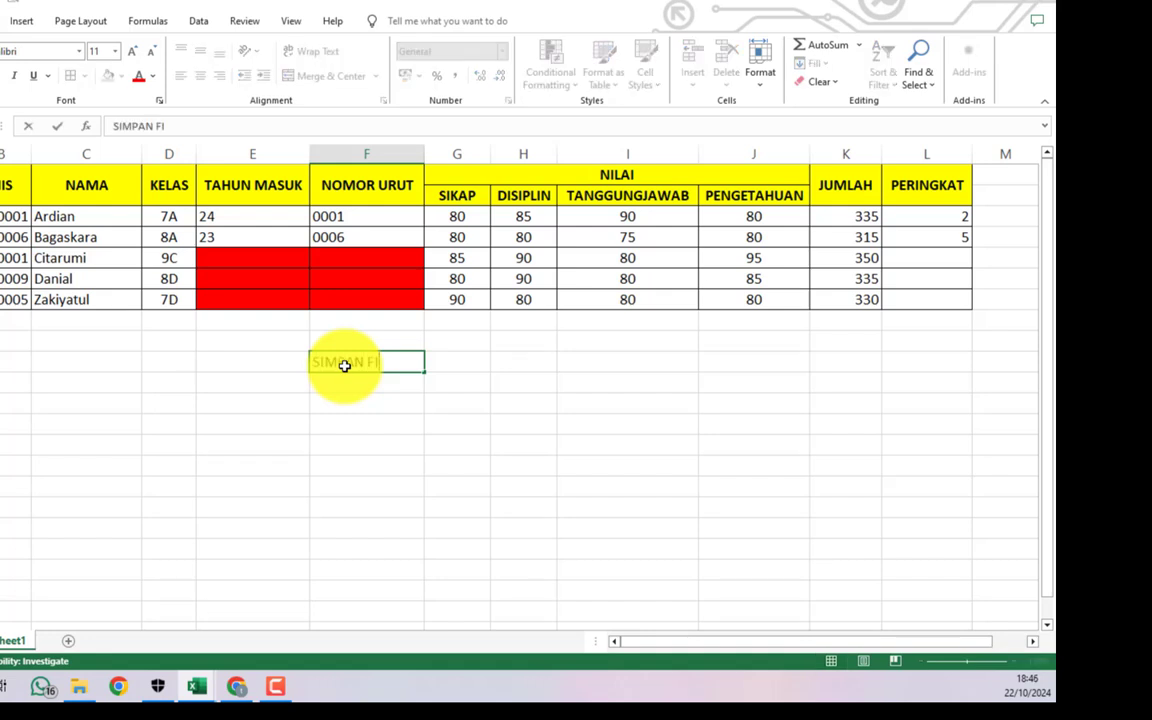
pyautogui.write('LE NYA :')
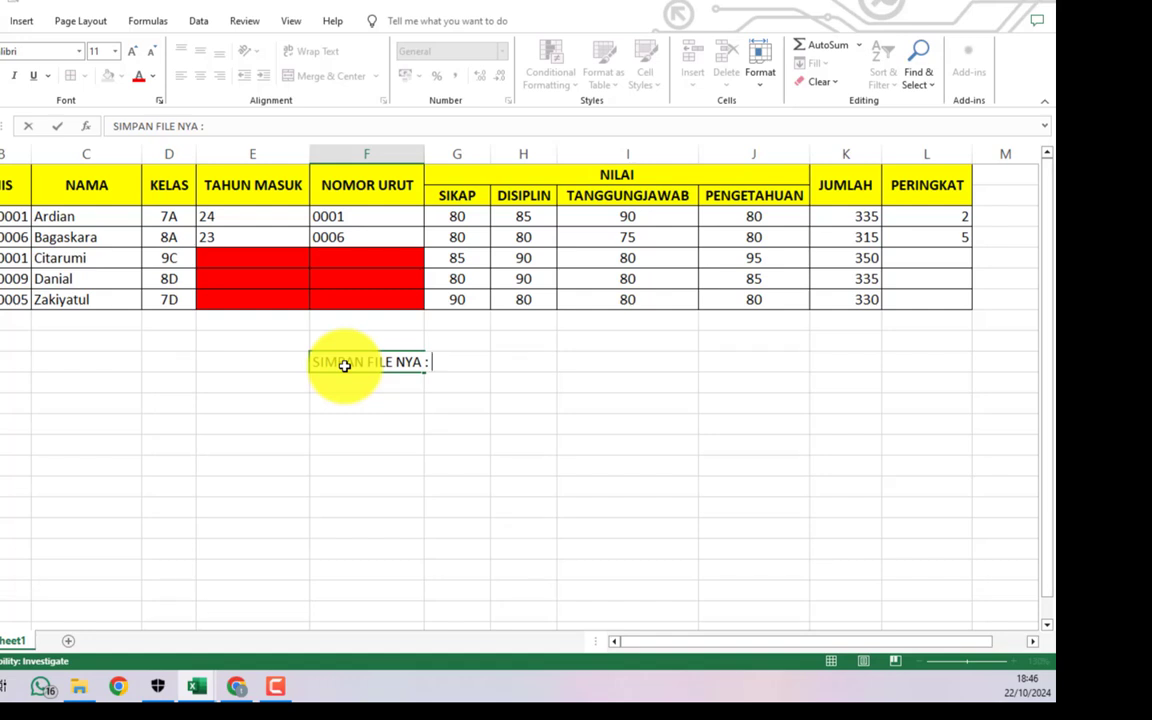
pyautogui.write(' KELAS NA')
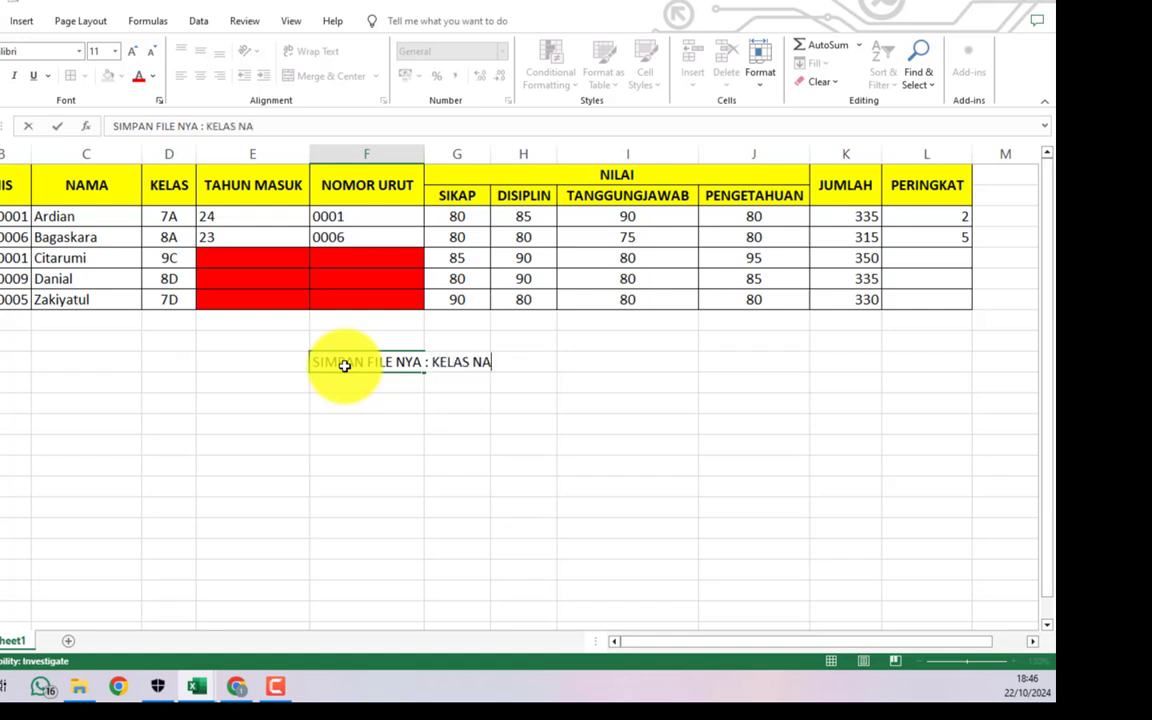
pyautogui.write('MA LATIHAN')
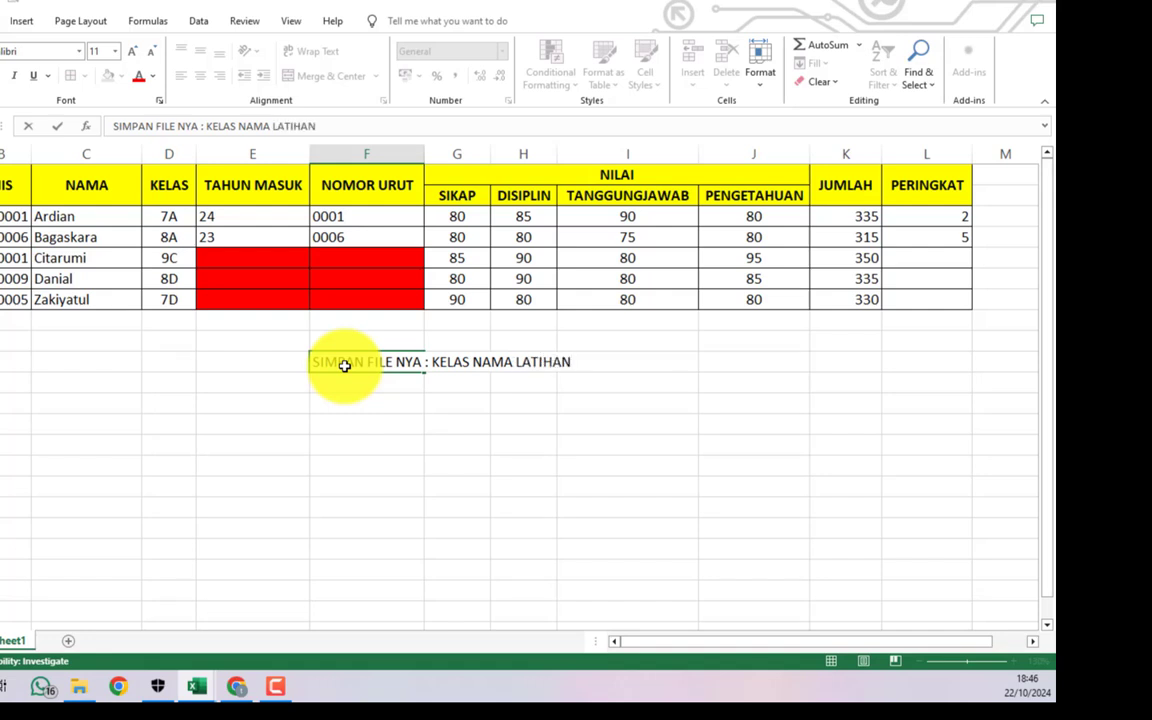
pyautogui.write(' EXCEL 1')
pyautogui.press('Return')
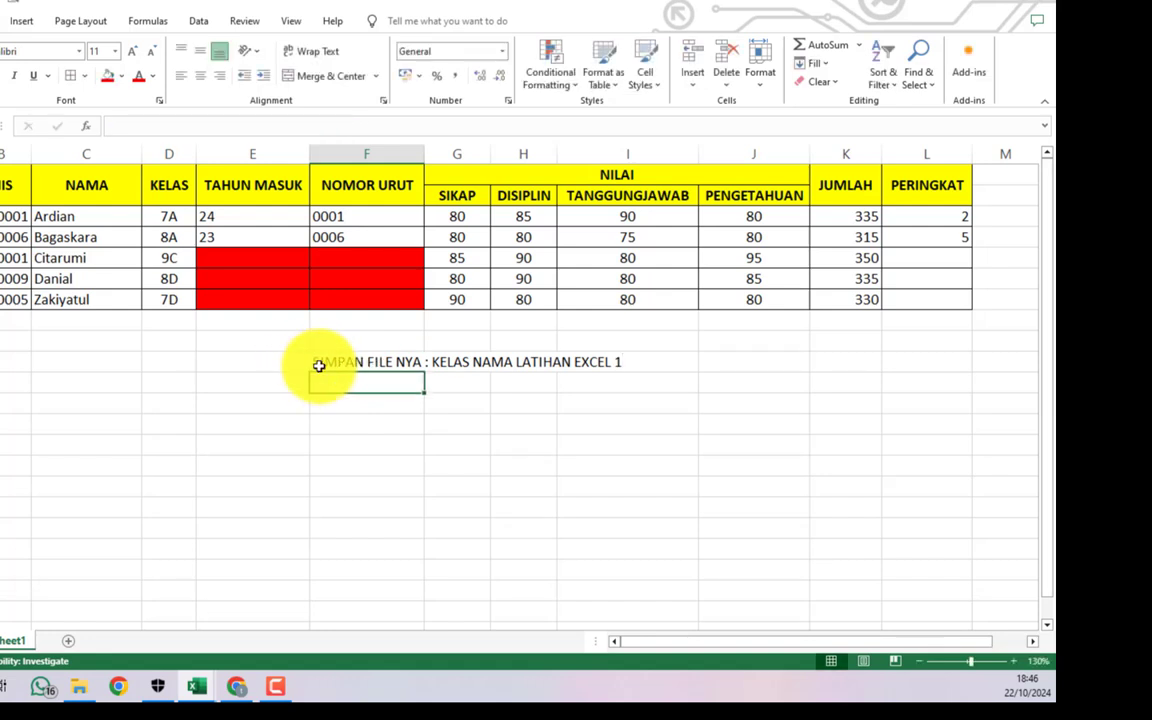
# - Below it, add an example file name: class 8A, a student's name, and LATIHAN EXCEL 1
pyautogui.write('8A')
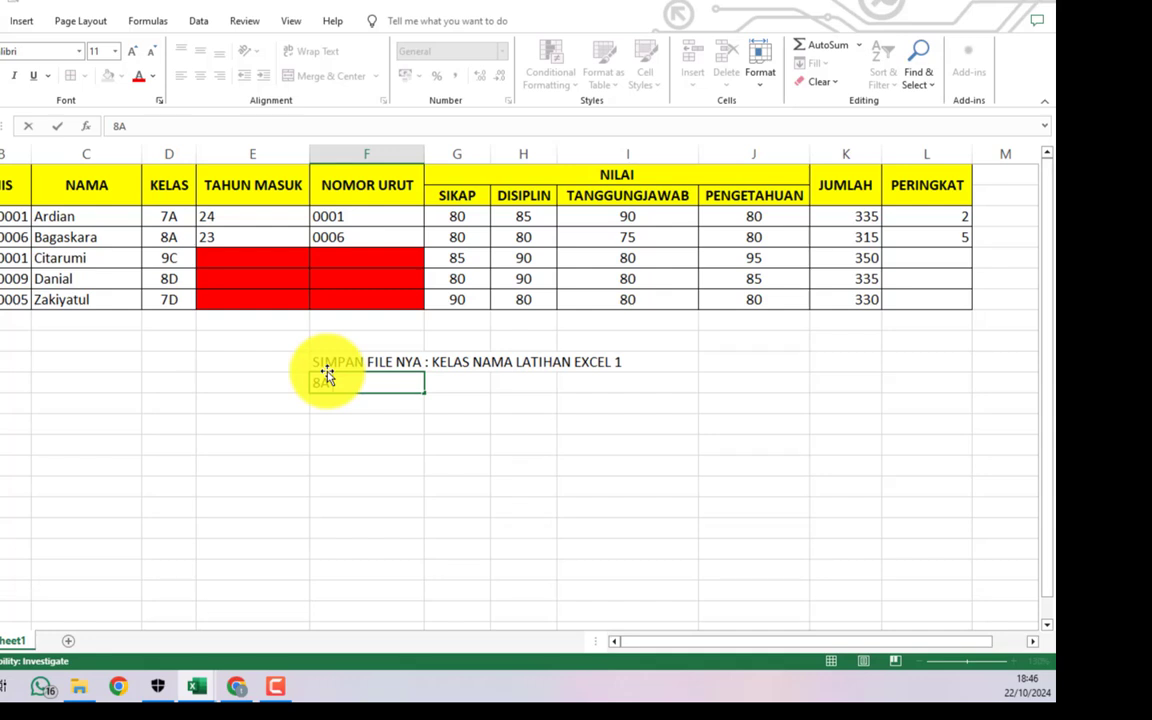
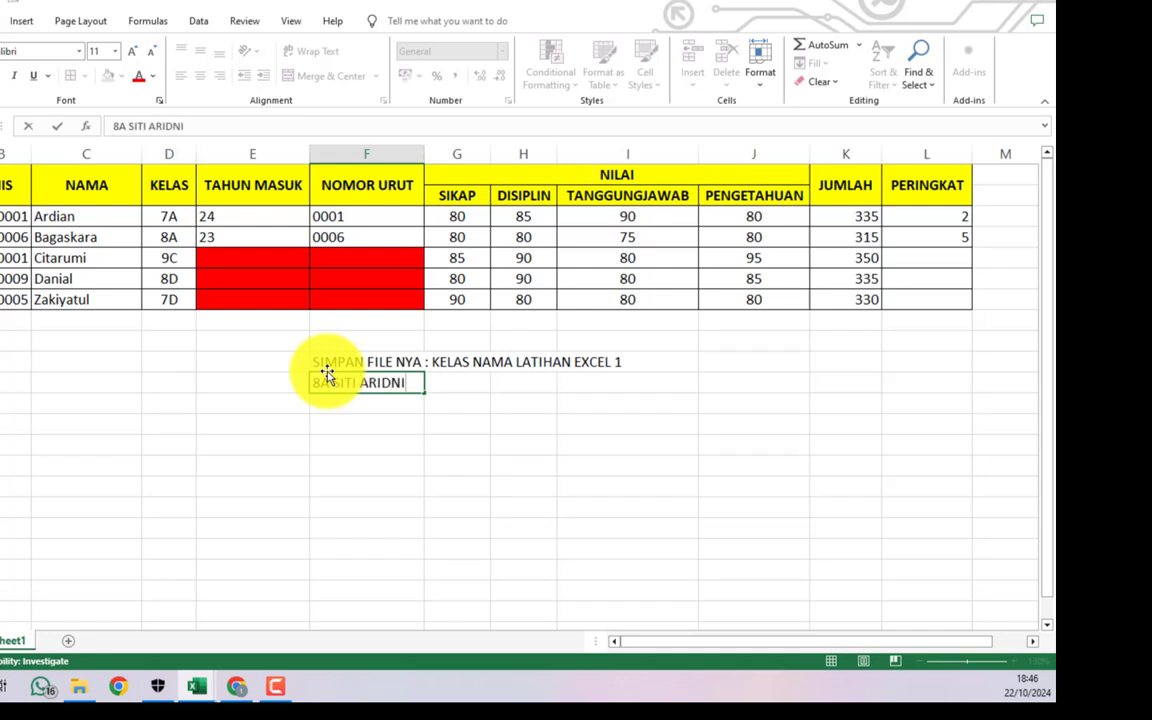
pyautogui.write(' LATIHAN ')
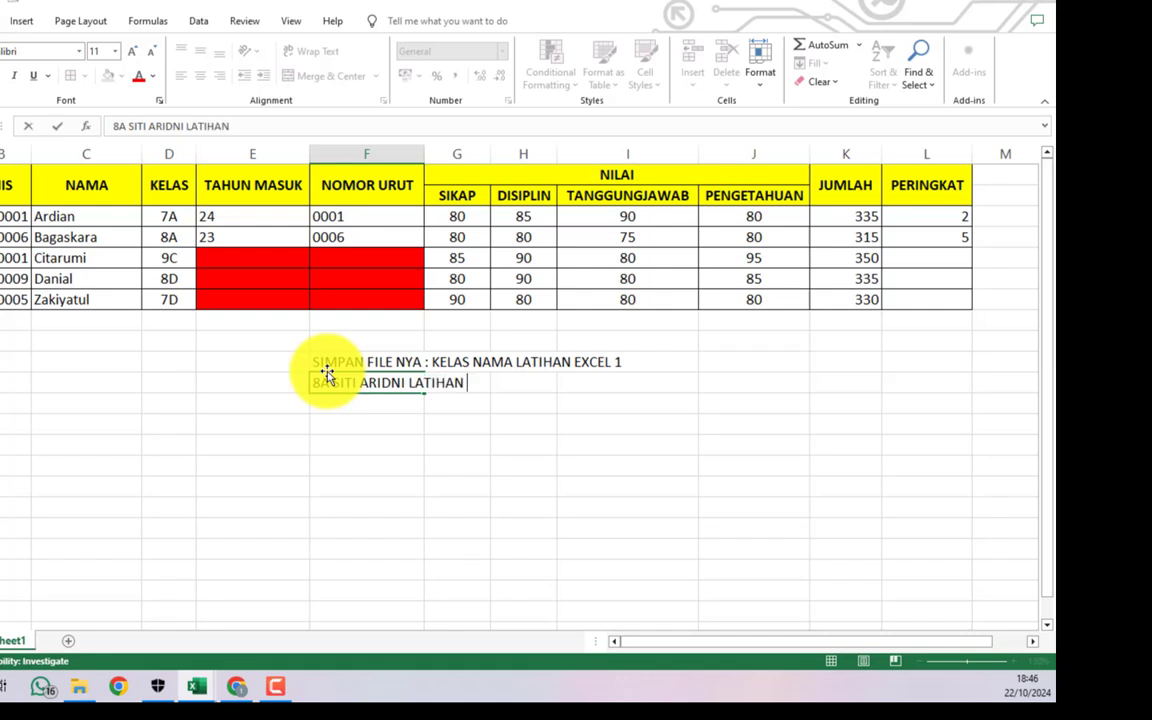
pyautogui.write('EXCEL 1')
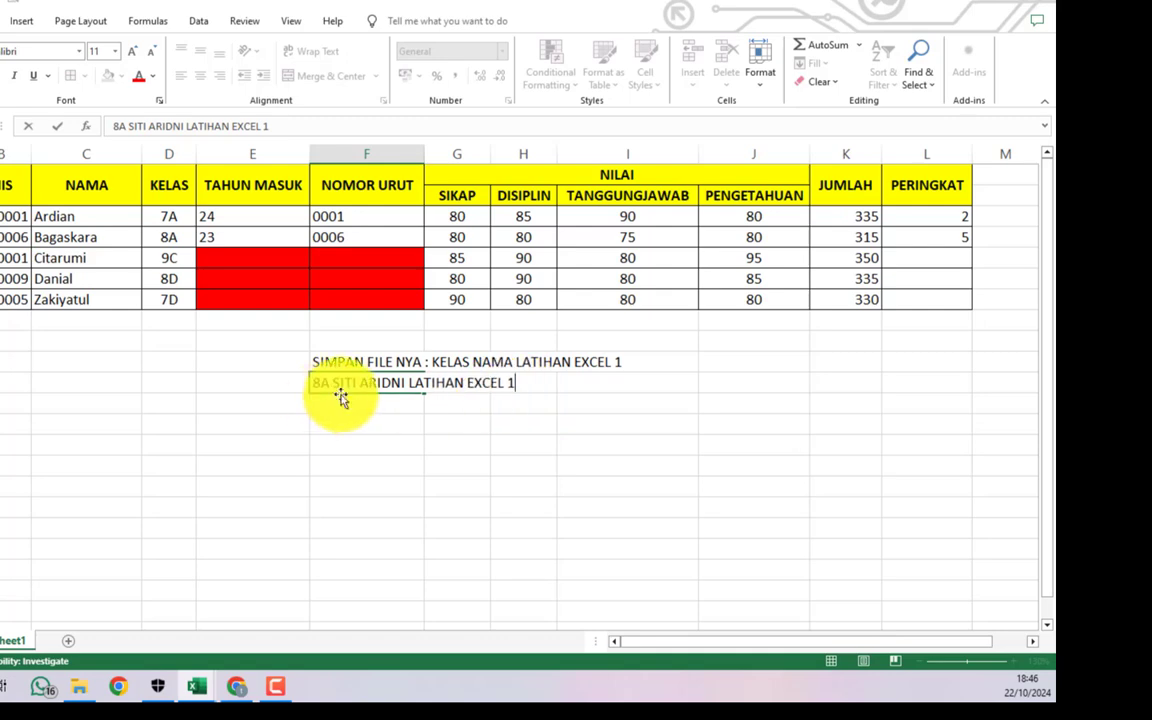
pyautogui.click(337, 404)
pyautogui.click(0, 21)
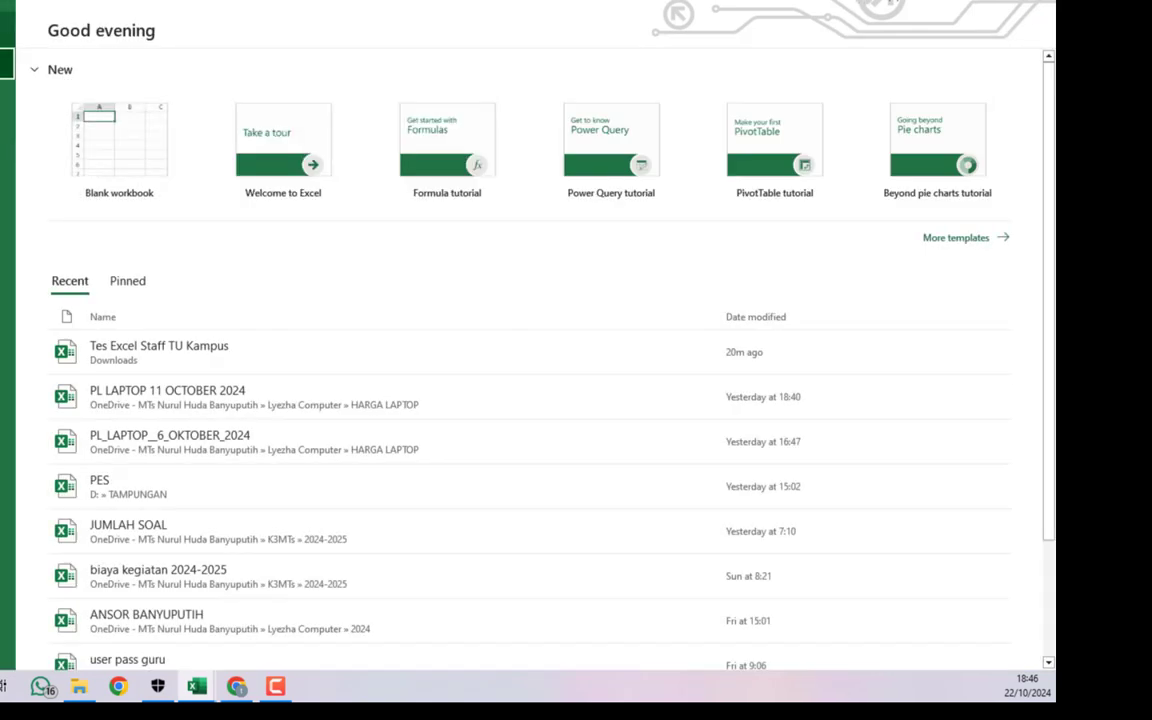
pyautogui.click(4, 236)
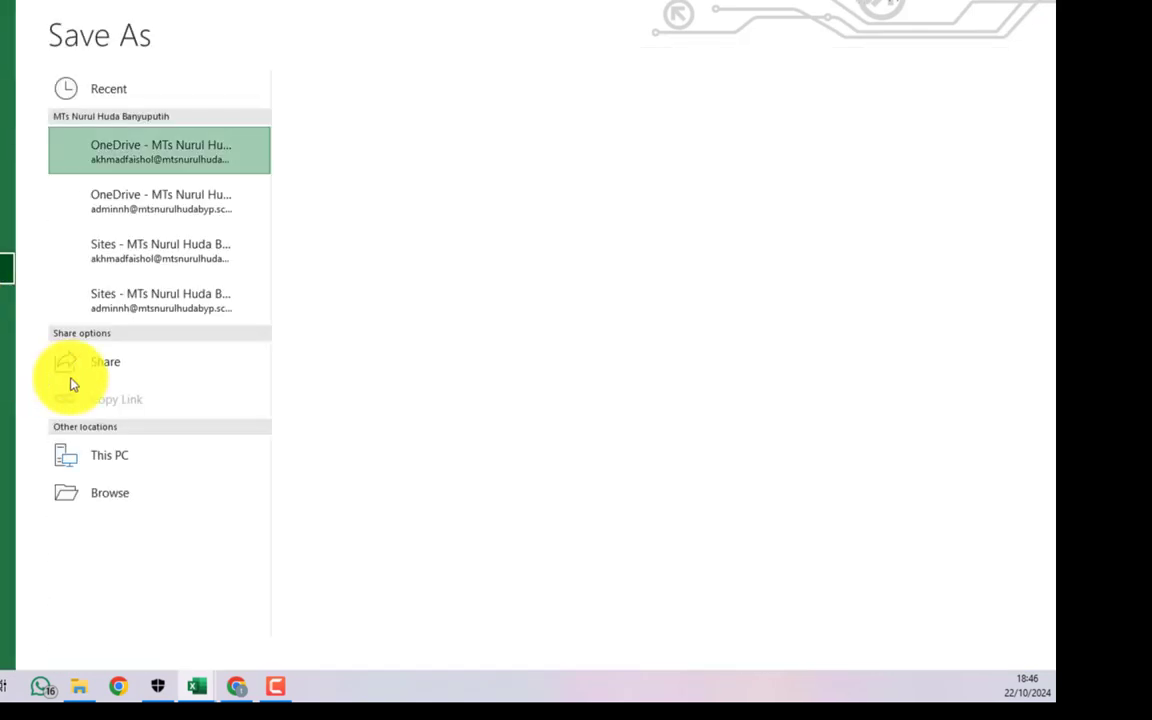
pyautogui.click(140, 532)
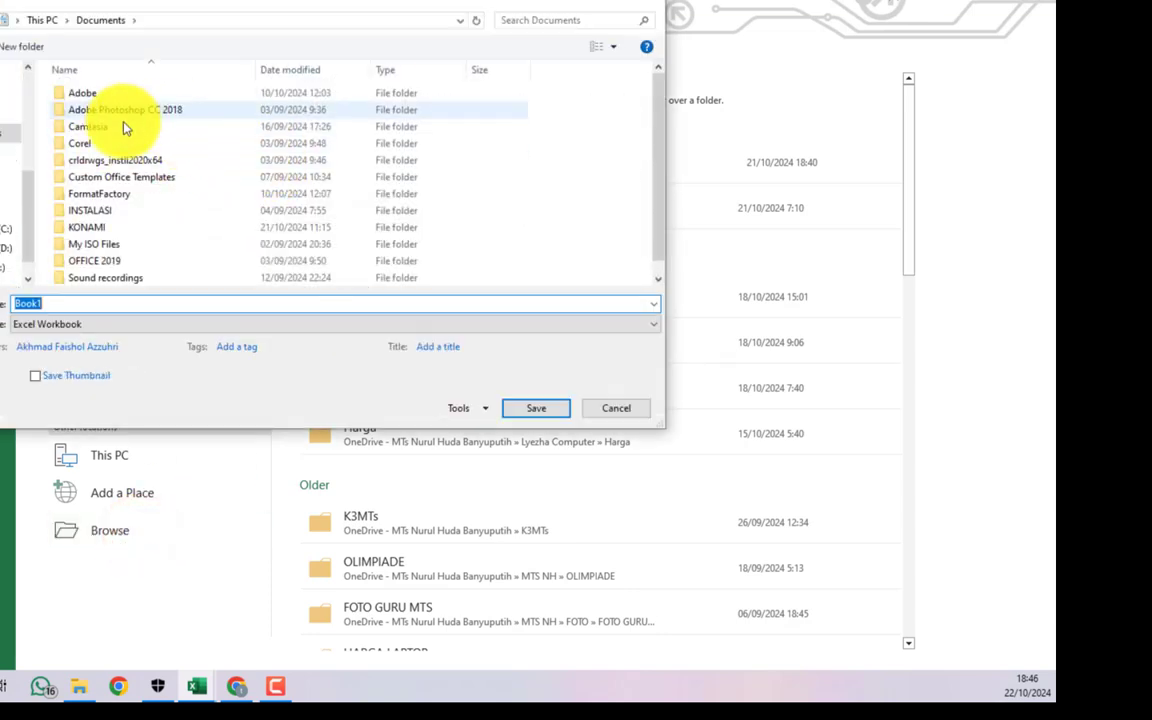
pyautogui.click(4, 130)
pyautogui.doubleClick(38, 303)
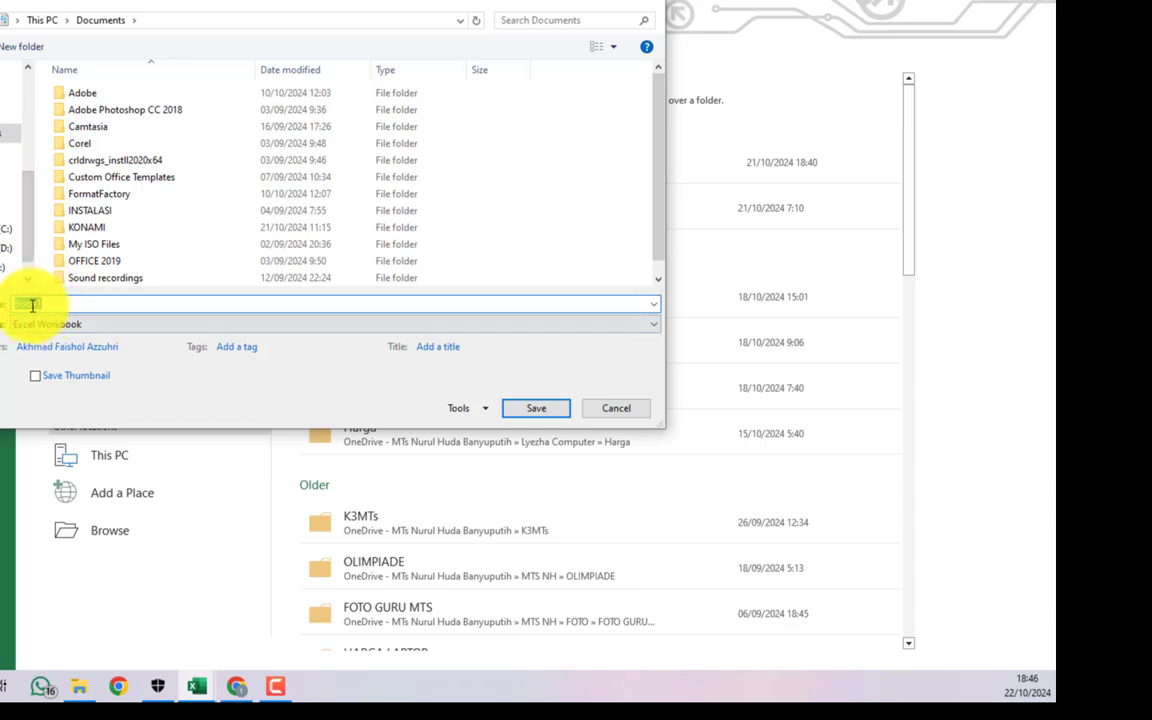
pyautogui.click(612, 407)
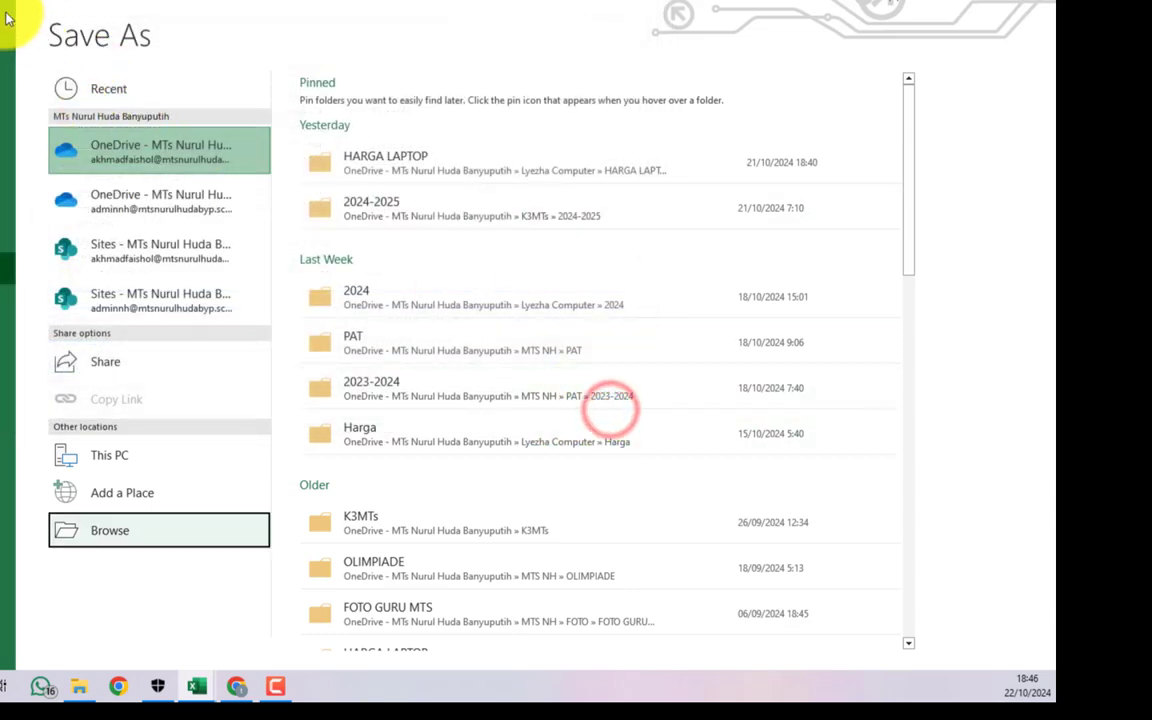
pyautogui.press('Escape')
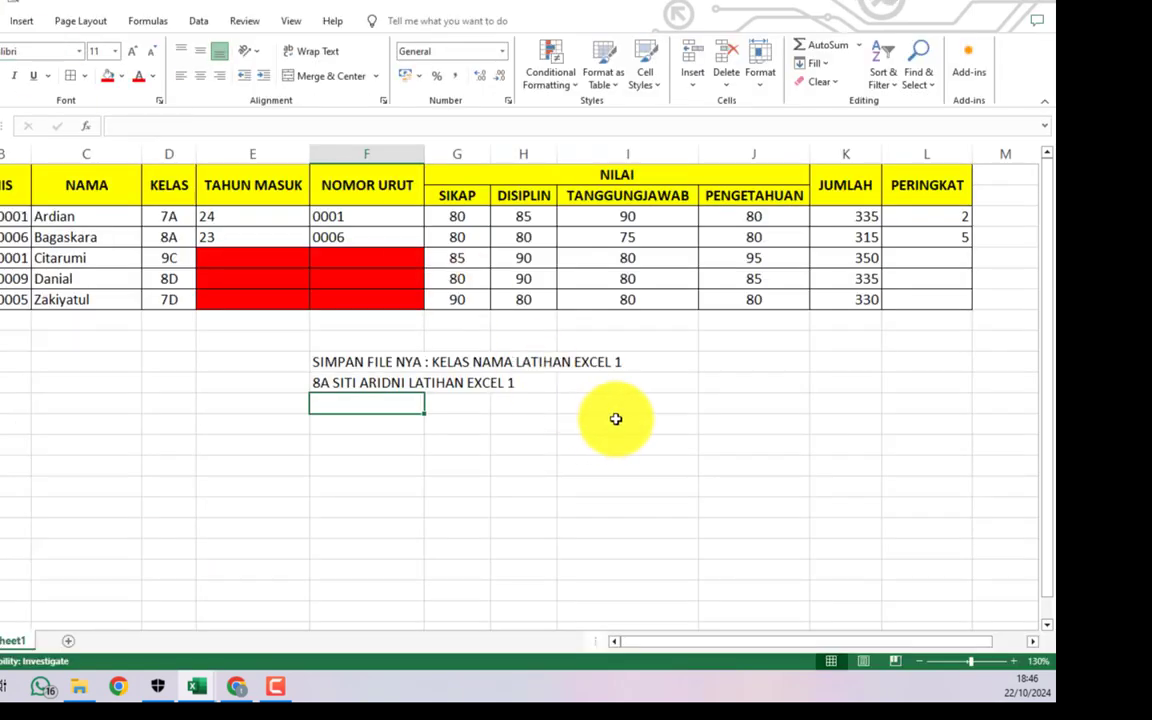